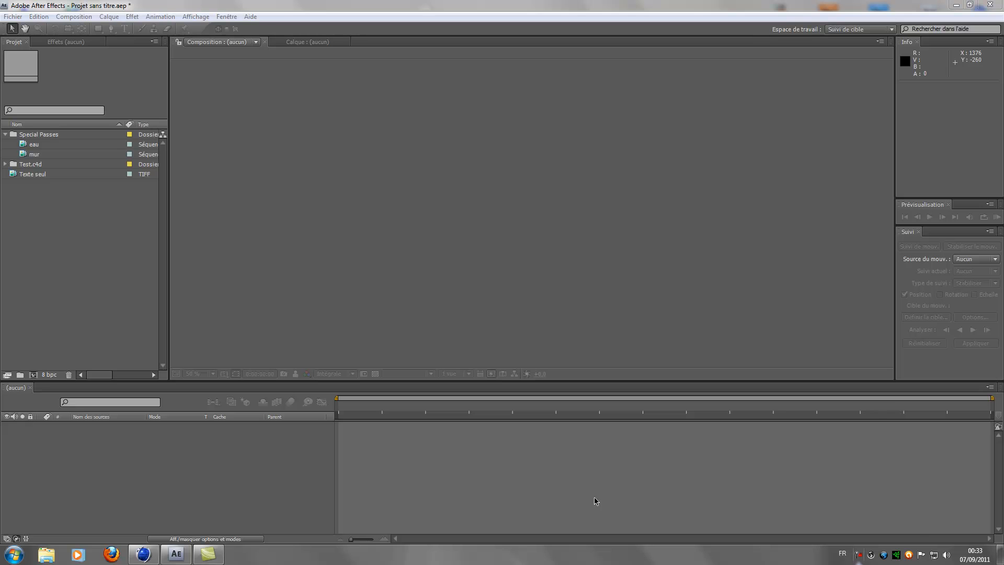
- Switch to Cinema 4D, review the render settings for saving the standard image, multi-pass image and composition file, and return to After Effects
{"action": "left_click", "coordinate": [144, 554]}
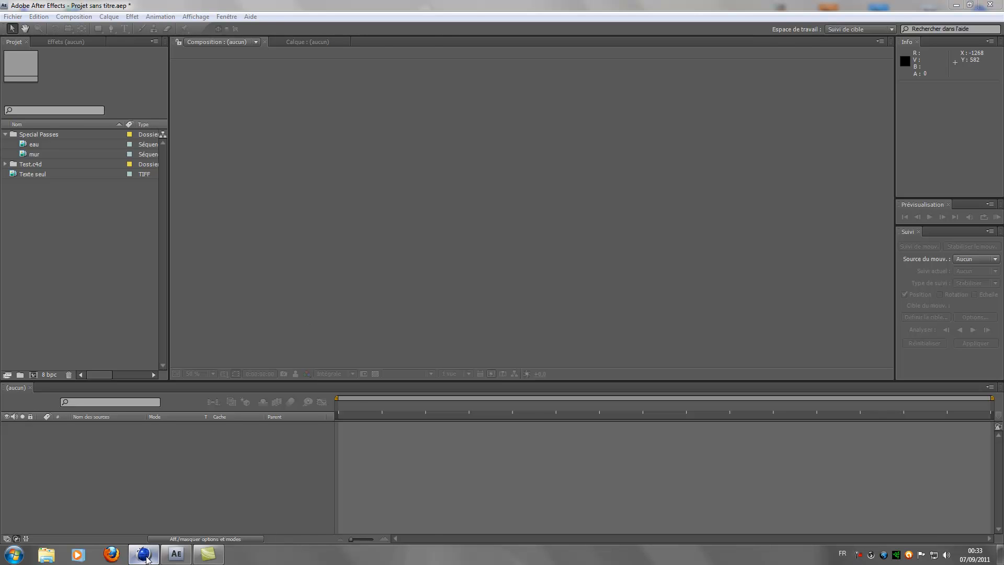
{"action": "left_click", "coordinate": [268, 37]}
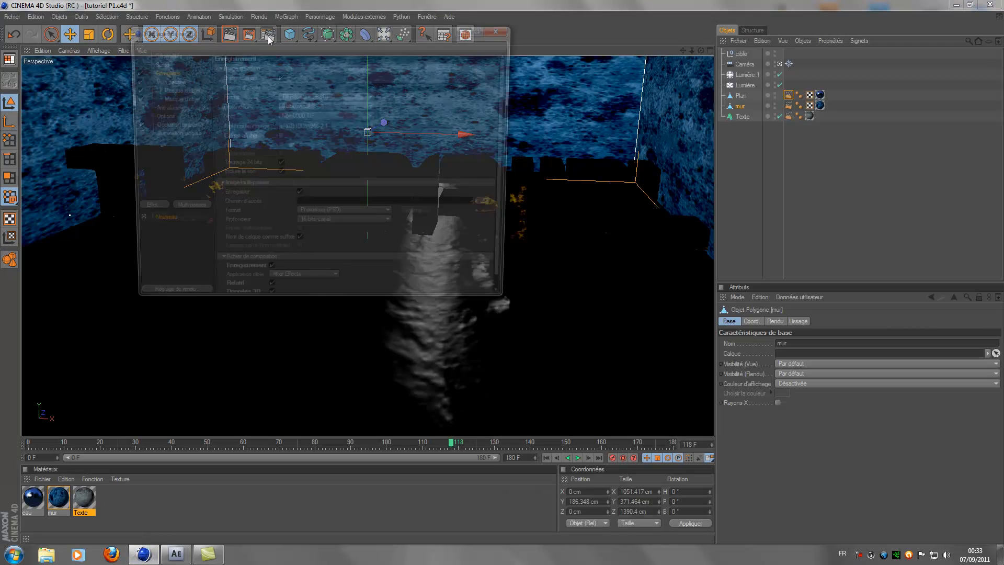
{"action": "left_click_drag", "start_coordinate": [196, 31], "coordinate": [275, 75]}
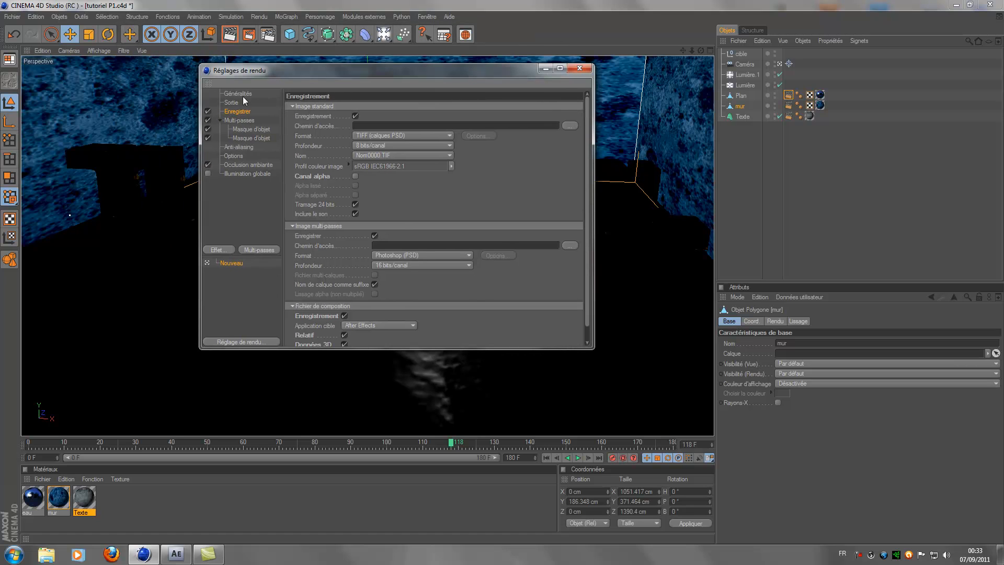
{"action": "left_click", "coordinate": [397, 135]}
{"action": "left_click", "coordinate": [397, 135]}
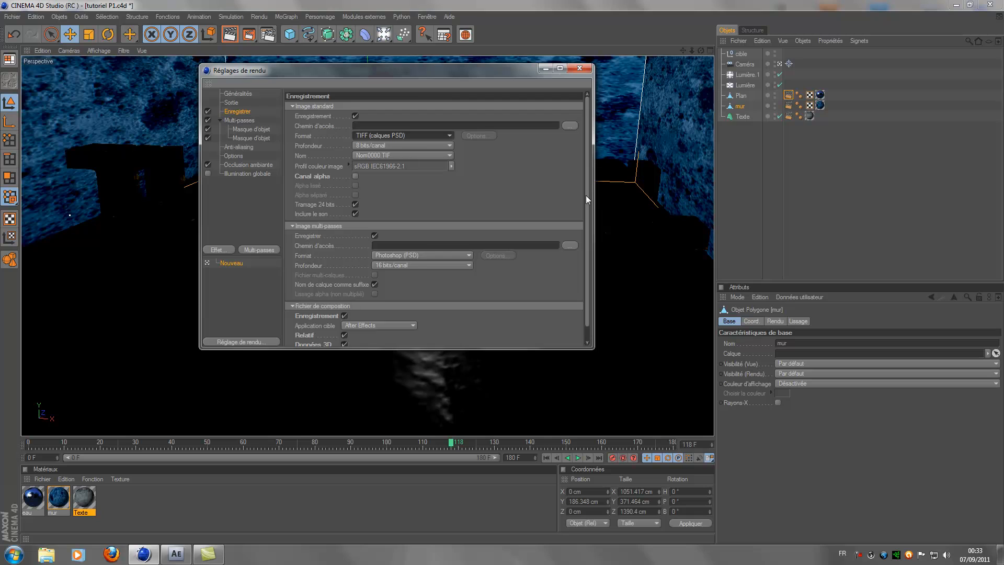
{"action": "left_click_drag", "start_coordinate": [586, 196], "coordinate": [583, 213]}
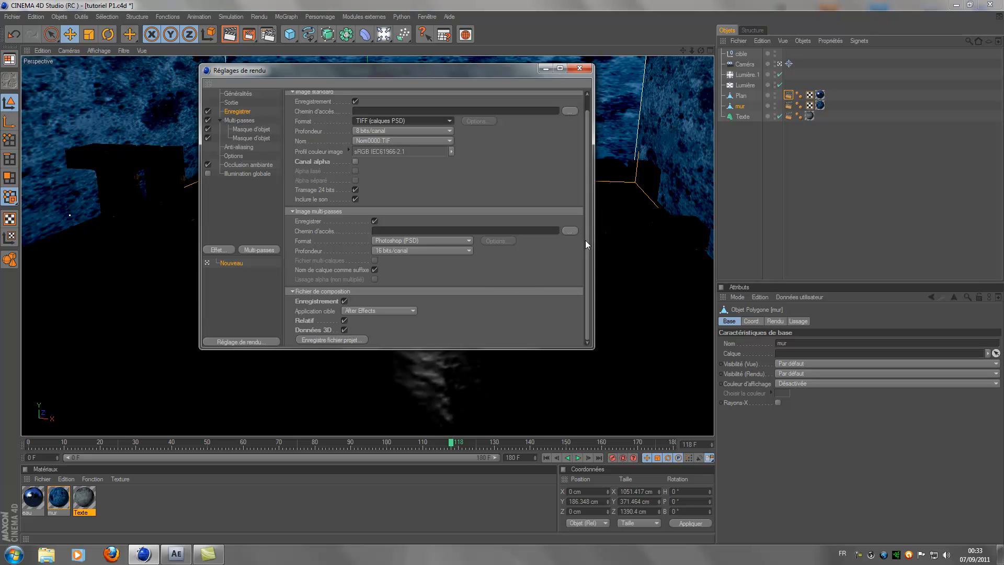
{"action": "scroll", "coordinate": [587, 233], "scroll_direction": "up", "scroll_amount": 1}
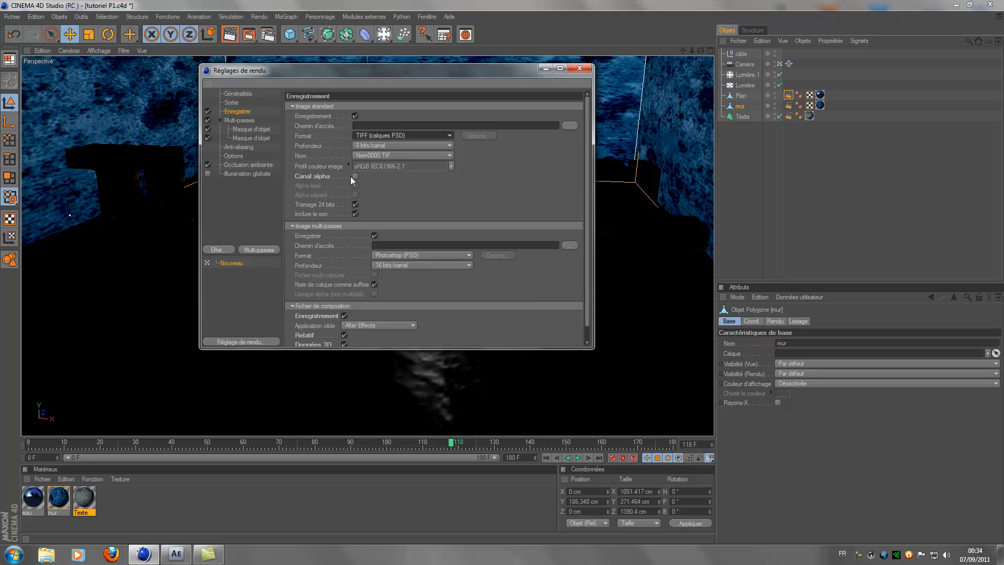
{"action": "left_click", "coordinate": [580, 68]}
{"action": "left_click", "coordinate": [956, 5]}
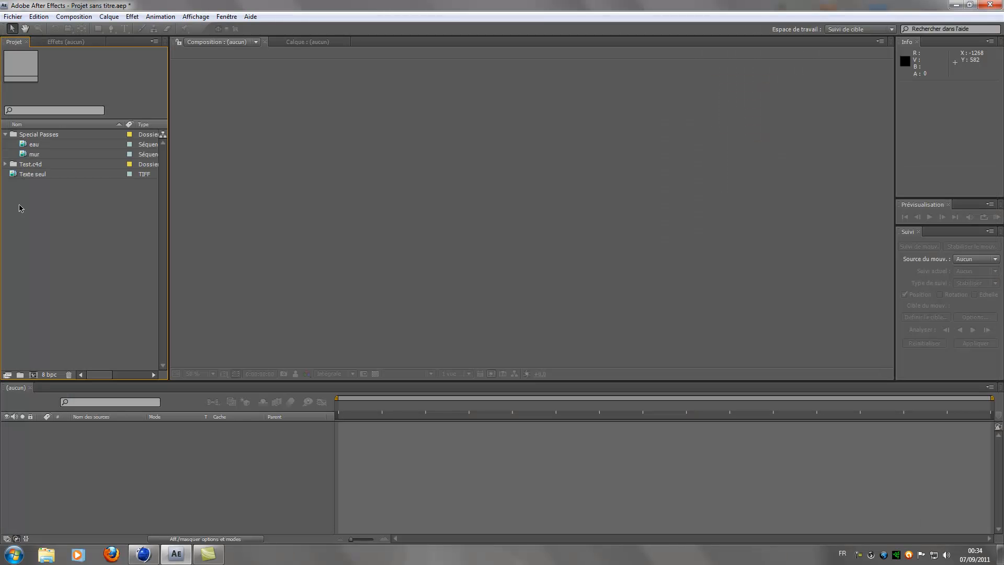
- Open the Test.c4d composition, check its imported layers, and scrub through the rendered scene
{"action": "left_click", "coordinate": [26, 175]}
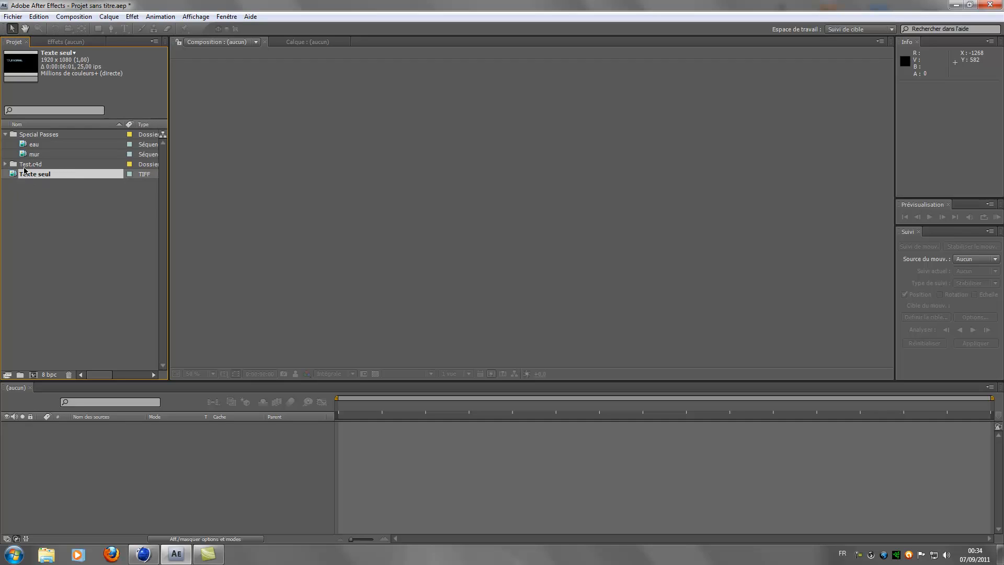
{"action": "left_click", "coordinate": [6, 165]}
{"action": "left_click", "coordinate": [39, 185]}
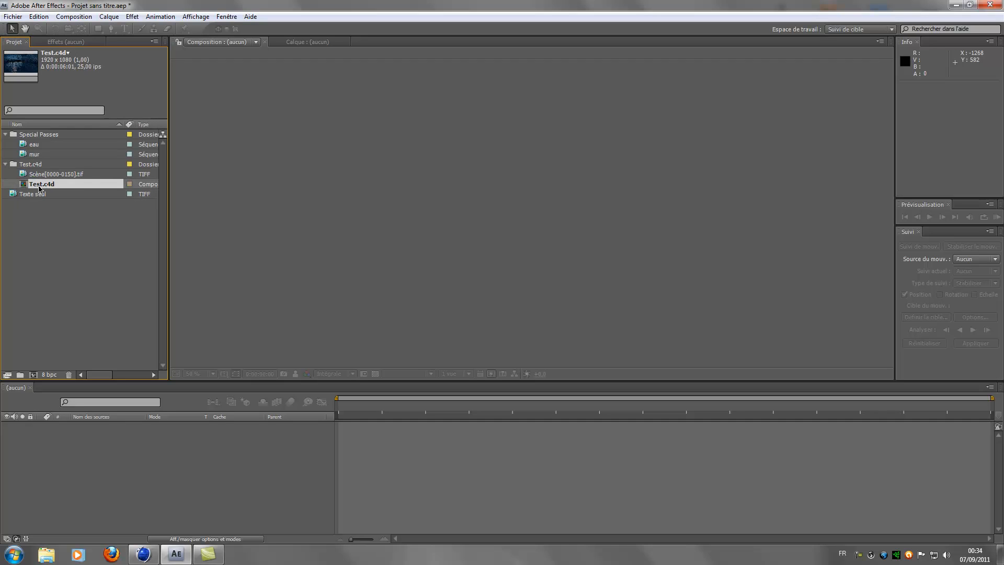
{"action": "double_click", "coordinate": [40, 186]}
{"action": "left_click", "coordinate": [92, 487]}
{"action": "left_click", "coordinate": [89, 427]}
{"action": "left_click", "coordinate": [88, 454]}
{"action": "left_click_drag", "start_coordinate": [406, 414], "coordinate": [490, 414]}
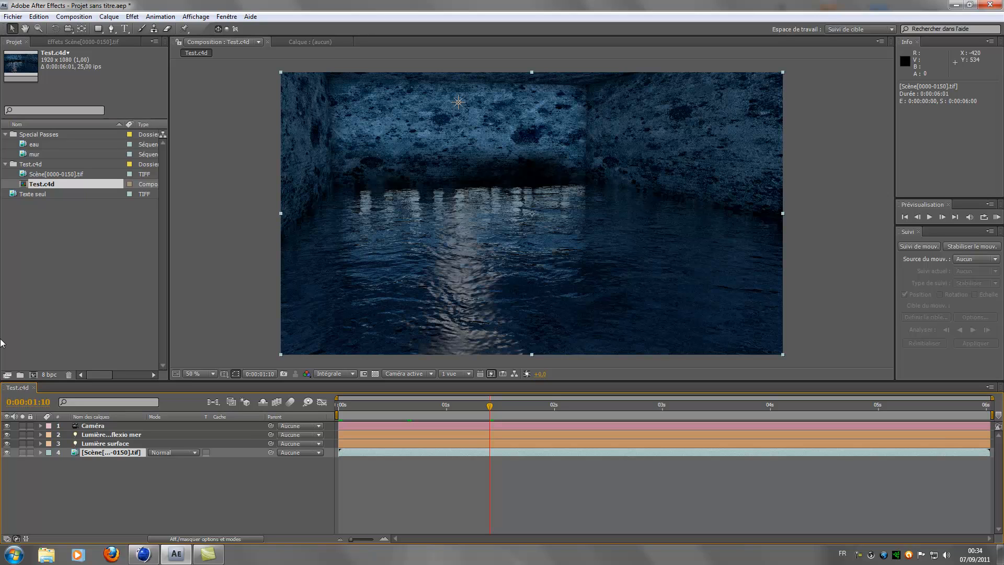
- Preview the Texte seul, mur and eau footage thumbnails in the project
{"action": "left_click", "coordinate": [33, 198]}
{"action": "left_click", "coordinate": [36, 154]}
{"action": "left_click", "coordinate": [34, 145]}
{"action": "left_click", "coordinate": [33, 154]}
{"action": "left_click", "coordinate": [34, 145]}
- Create a new composition from the Texte seul footage and scrub through it
{"action": "left_click", "coordinate": [33, 195]}
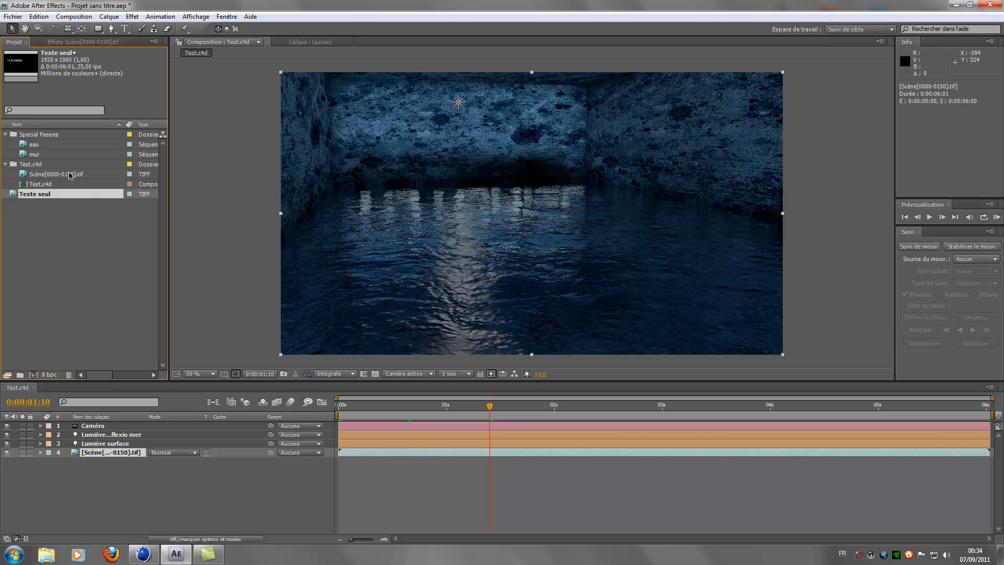
{"action": "left_click_drag", "start_coordinate": [41, 194], "coordinate": [33, 375]}
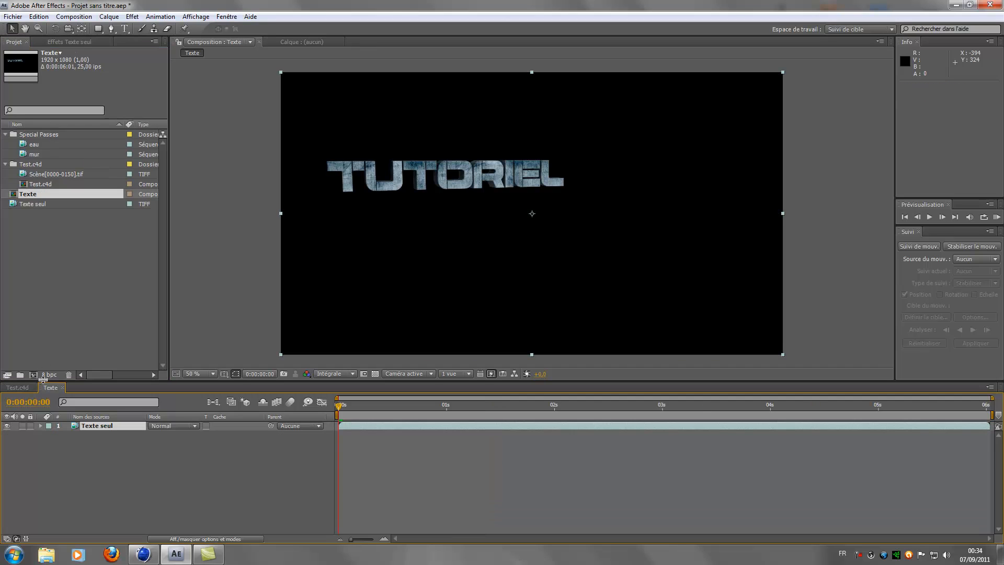
{"action": "left_click_drag", "start_coordinate": [394, 406], "coordinate": [520, 406]}
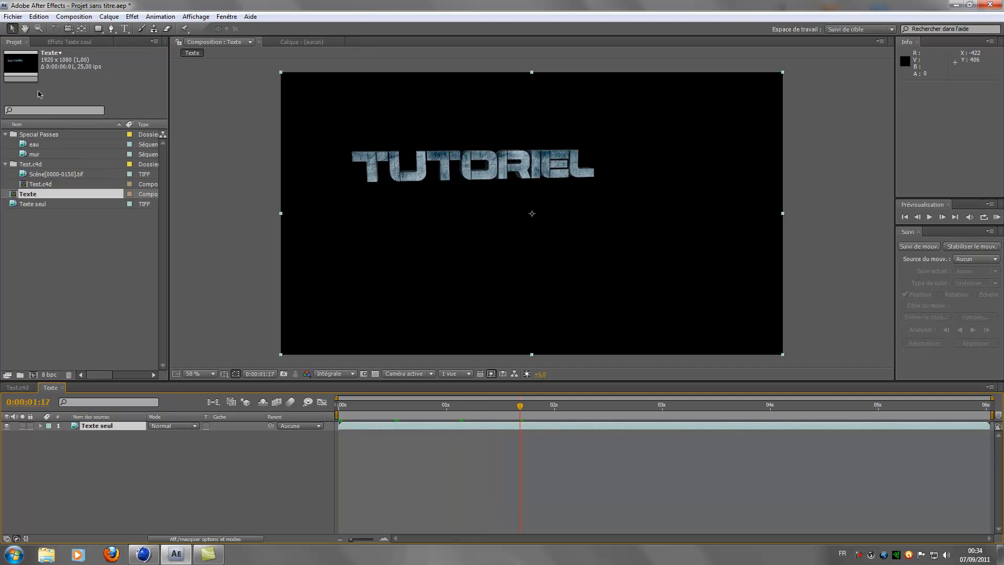
- Check the text's transparency against a dark red solid placed beneath it, and delete the solid
{"action": "right_click", "coordinate": [115, 472]}
{"action": "mouse_move", "coordinate": [303, 441]}
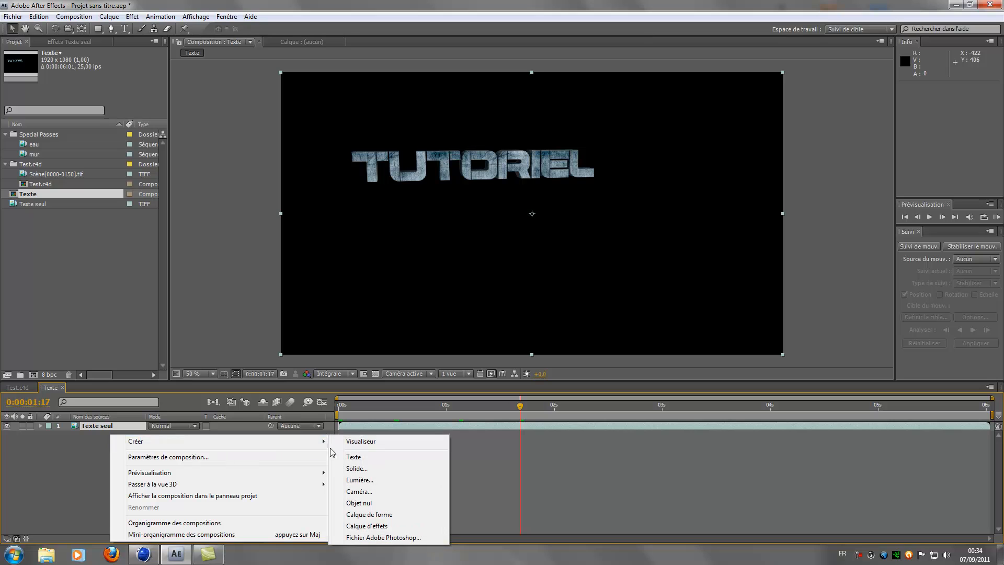
{"action": "left_click", "coordinate": [360, 470]}
{"action": "left_click", "coordinate": [322, 325]}
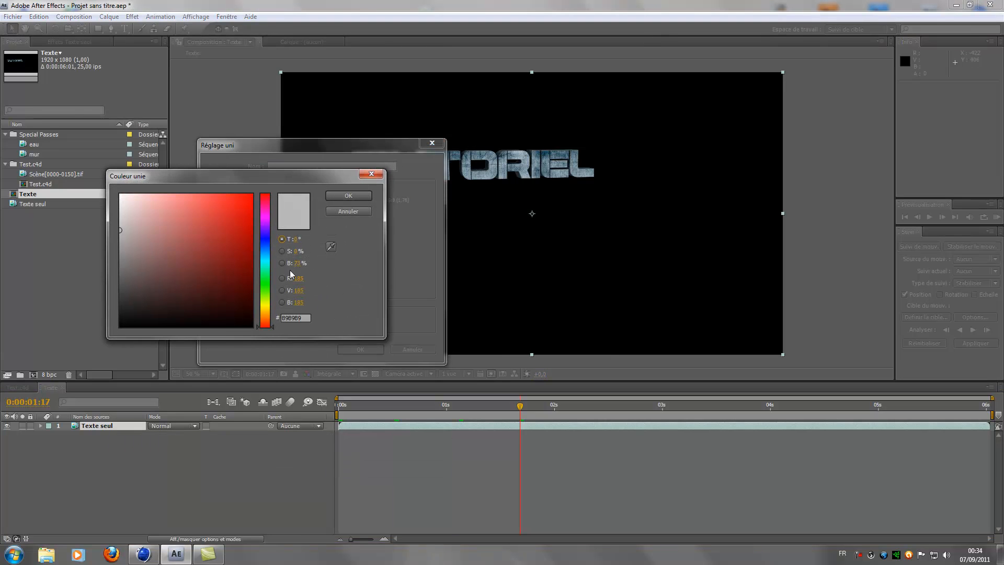
{"action": "left_click", "coordinate": [349, 196]}
{"action": "left_click", "coordinate": [360, 349]}
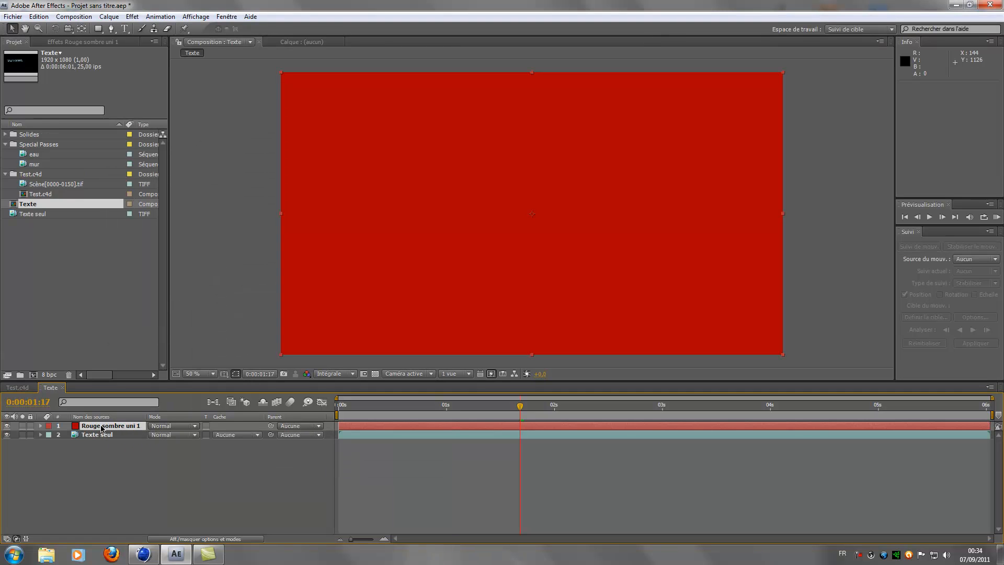
{"action": "left_click_drag", "start_coordinate": [538, 407], "coordinate": [632, 407]}
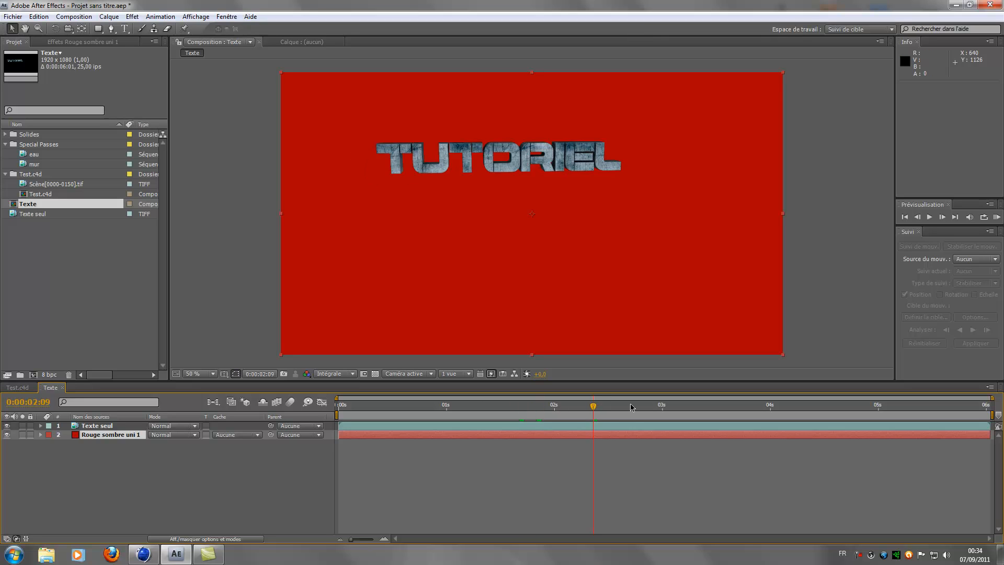
{"action": "left_click", "coordinate": [106, 436]}
{"action": "key", "text": "Delete"}
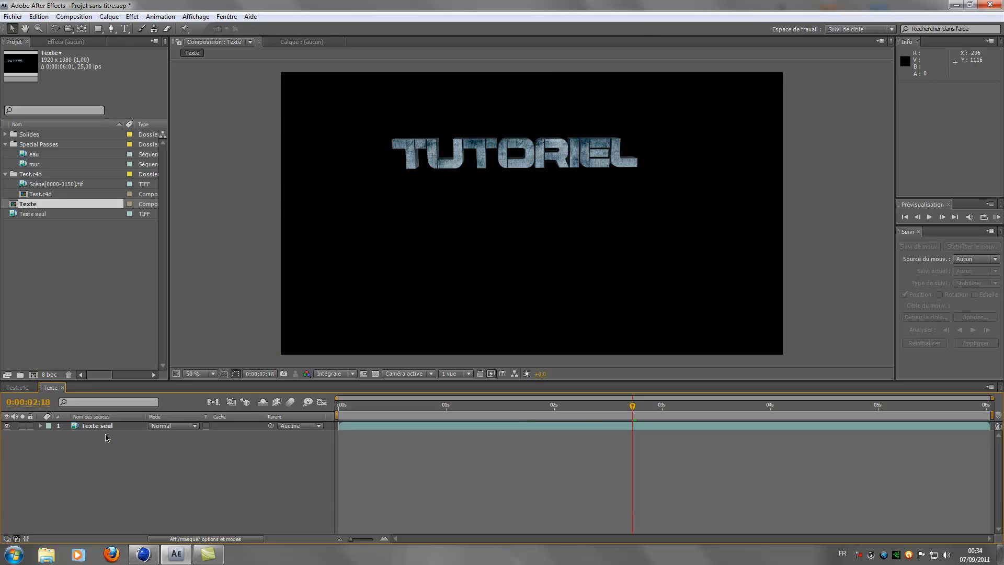
- Apply the Courbes effect to the Texte seul layer and shape an S-curve that brightens highlights and darkens shadows
{"action": "left_click", "coordinate": [66, 41]}
{"action": "left_click", "coordinate": [82, 428]}
{"action": "right_click", "coordinate": [44, 203]}
{"action": "mouse_move", "coordinate": [180, 191]}
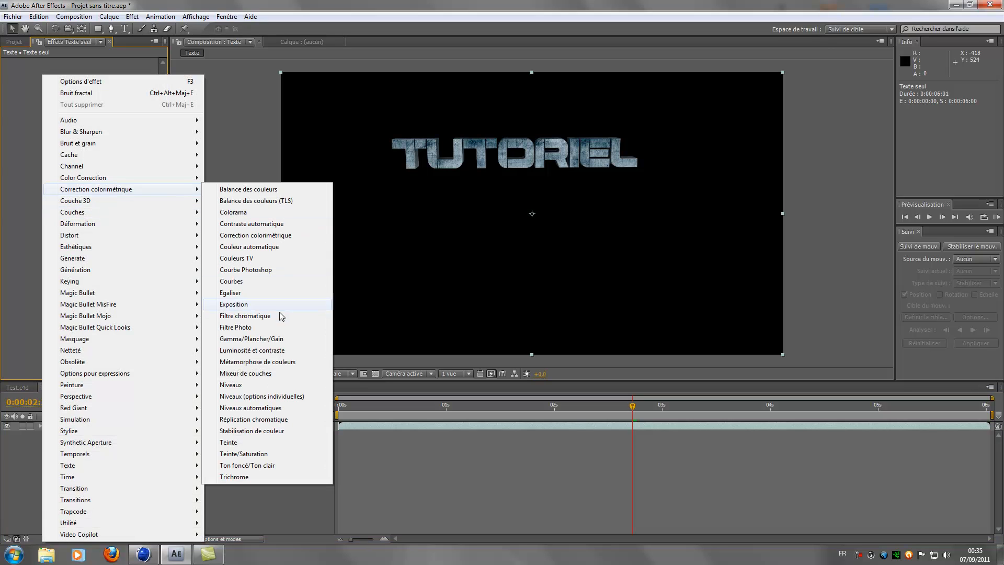
{"action": "left_click", "coordinate": [239, 283]}
{"action": "left_click_drag", "start_coordinate": [85, 126], "coordinate": [85, 112]}
{"action": "left_click_drag", "start_coordinate": [49, 162], "coordinate": [49, 172]}
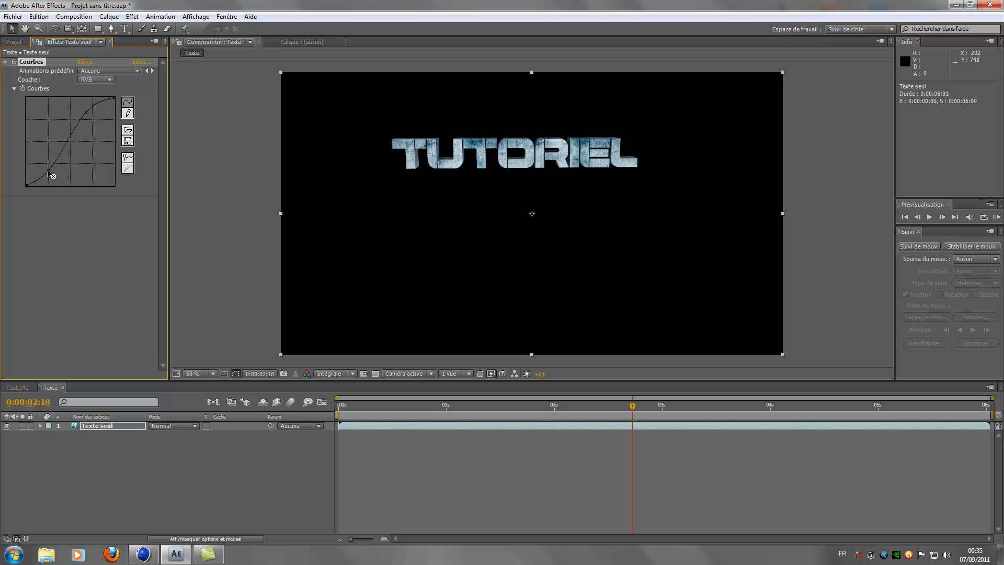
{"action": "left_click", "coordinate": [5, 61]}
- Return to the Test.c4d composition and compare the eau and mur mask passes in the project
{"action": "left_click", "coordinate": [16, 387]}
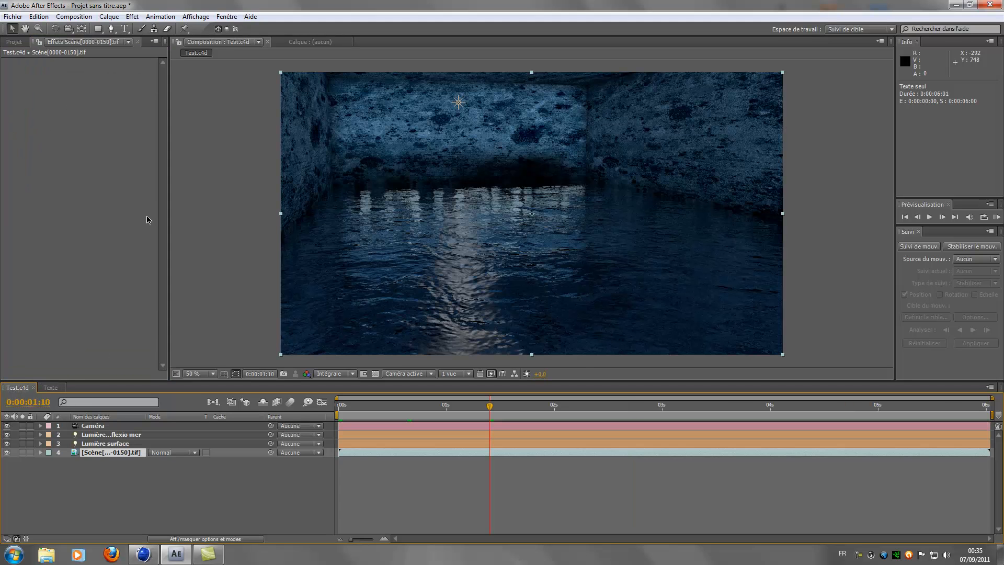
{"action": "left_click", "coordinate": [14, 41]}
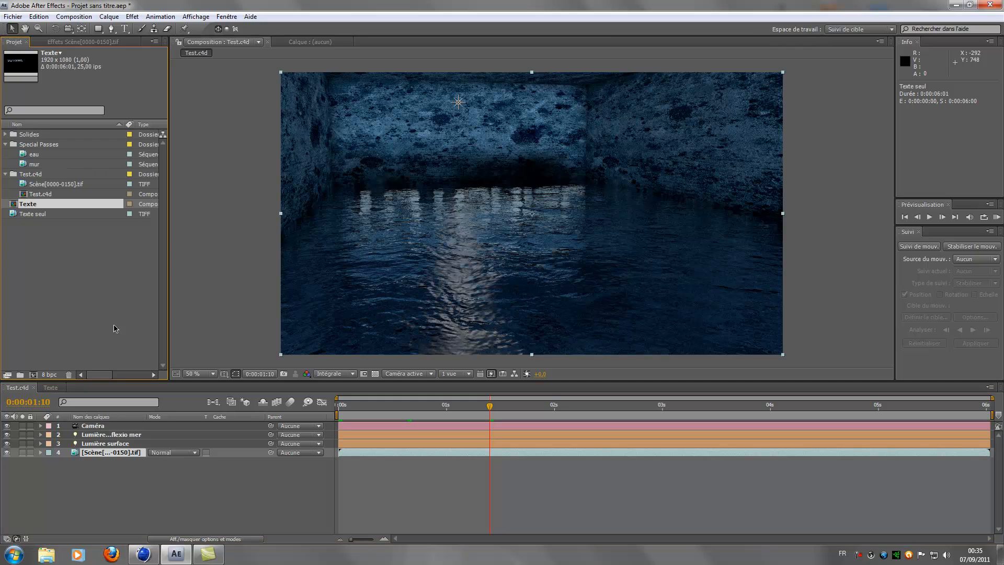
{"action": "left_click", "coordinate": [35, 156]}
{"action": "left_click", "coordinate": [35, 164]}
{"action": "left_click", "coordinate": [35, 155]}
{"action": "left_click", "coordinate": [34, 164]}
{"action": "left_click", "coordinate": [35, 155]}
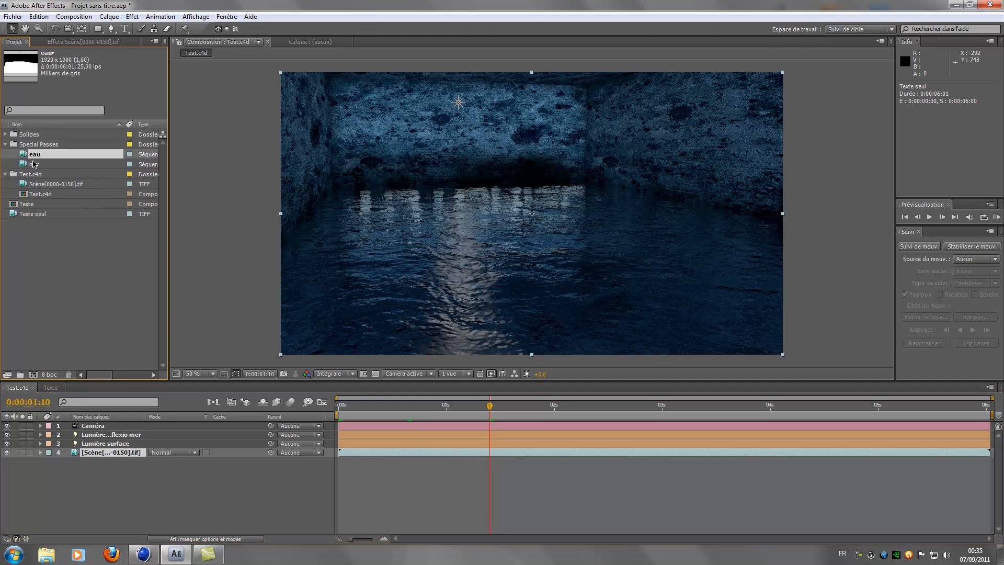
{"action": "left_click", "coordinate": [34, 164]}
{"action": "left_click", "coordinate": [35, 155]}
{"action": "left_click", "coordinate": [34, 165]}
- Create a composition from the eau sequence and add the Scène[0000-0150].tif sequence beneath it
{"action": "left_click", "coordinate": [35, 155]}
{"action": "left_click", "coordinate": [33, 374]}
{"action": "left_click_drag", "start_coordinate": [413, 406], "coordinate": [546, 410]}
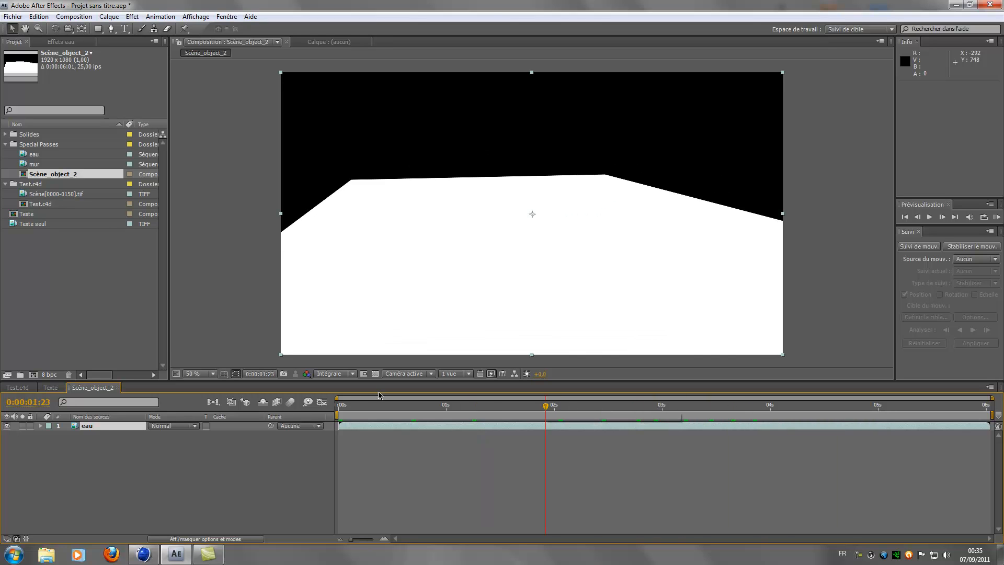
{"action": "left_click", "coordinate": [47, 195]}
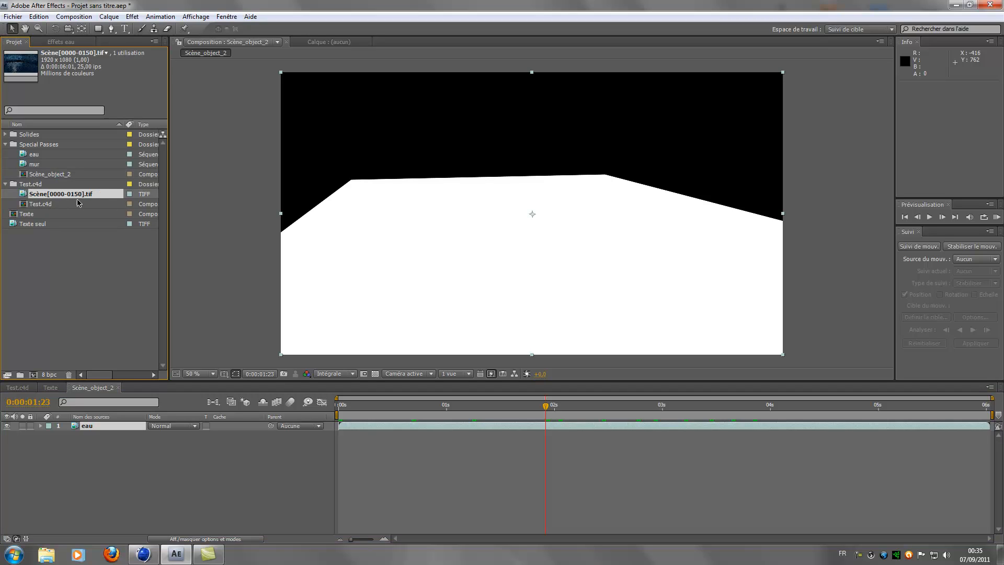
{"action": "left_click_drag", "start_coordinate": [59, 195], "coordinate": [107, 449]}
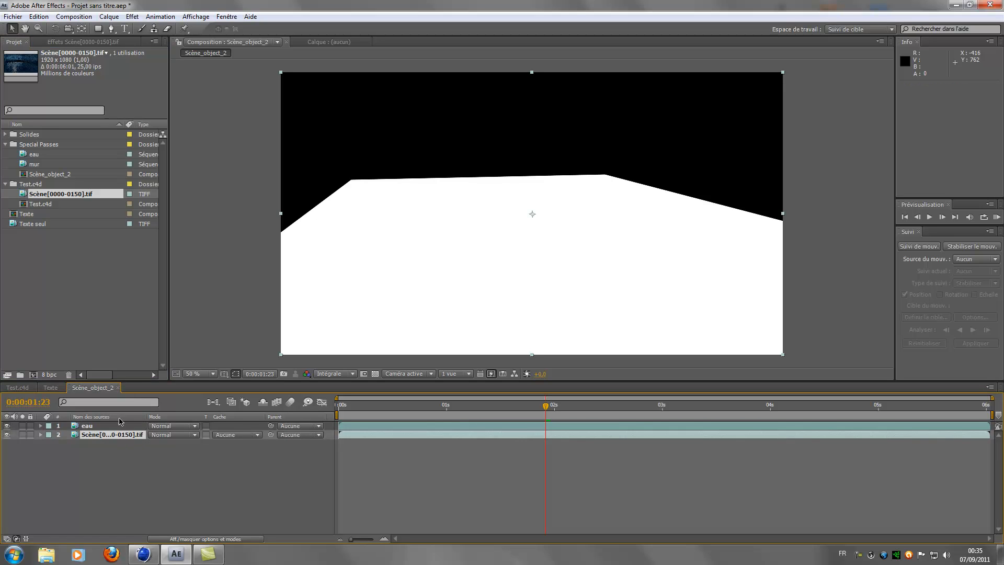
- Hide the eau layer temporarily to view the scene sequence at several frames
{"action": "left_click", "coordinate": [94, 427]}
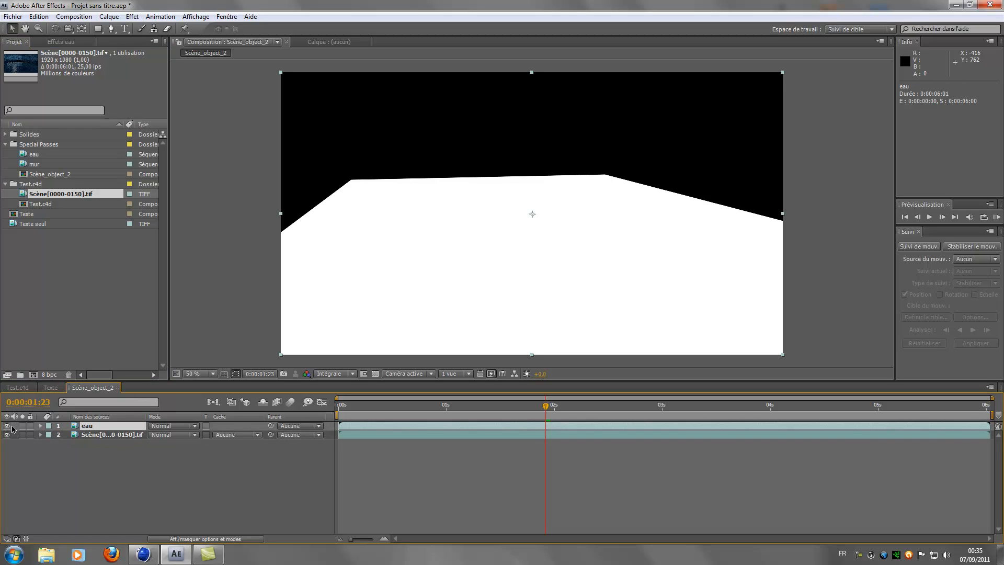
{"action": "left_click", "coordinate": [7, 426]}
{"action": "left_click", "coordinate": [387, 404]}
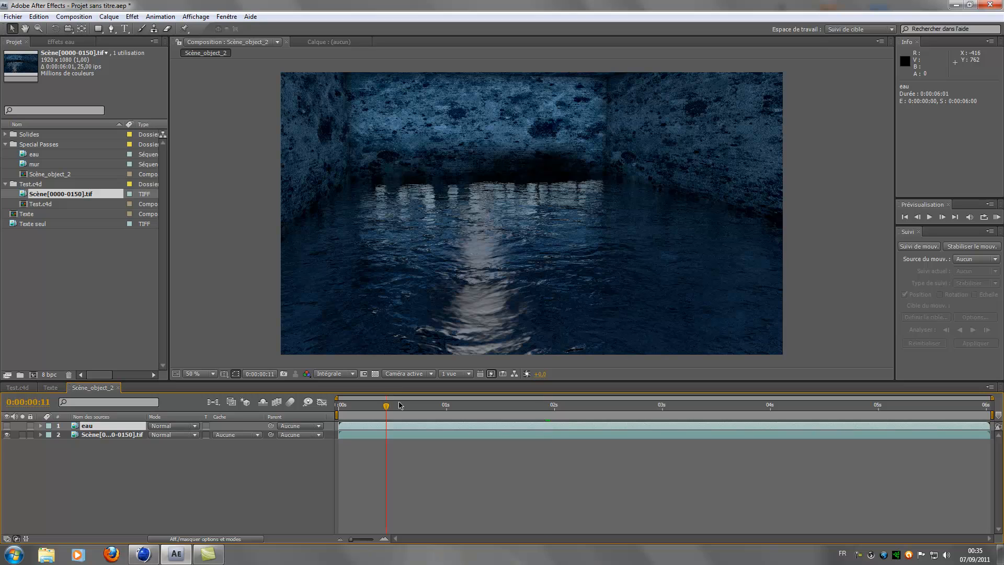
{"action": "left_click", "coordinate": [472, 404]}
{"action": "left_click", "coordinate": [515, 403]}
{"action": "left_click", "coordinate": [7, 425]}
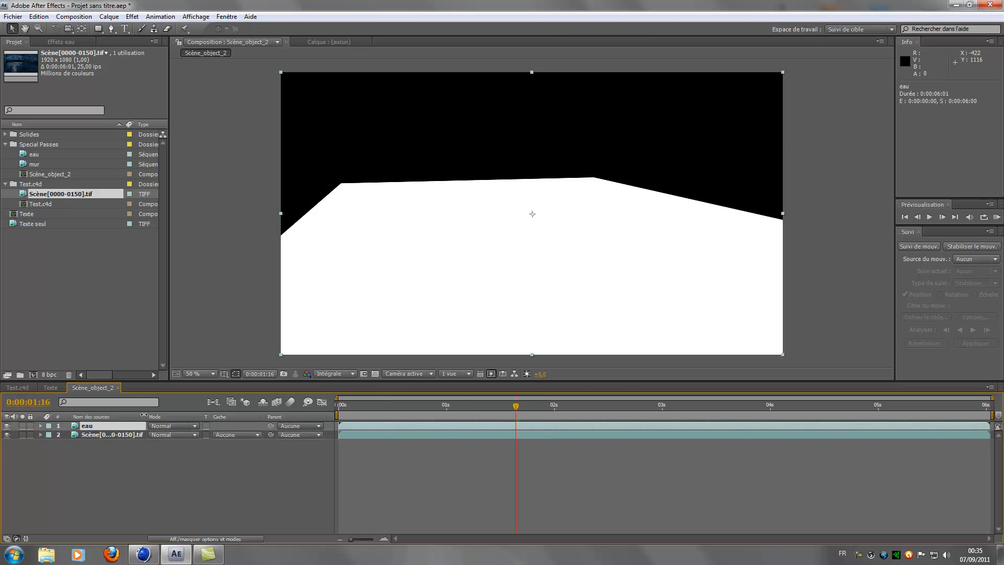
- Set the scene layer's track matte to Luminance eau and scrub through the isolated water
{"action": "left_click", "coordinate": [230, 436]}
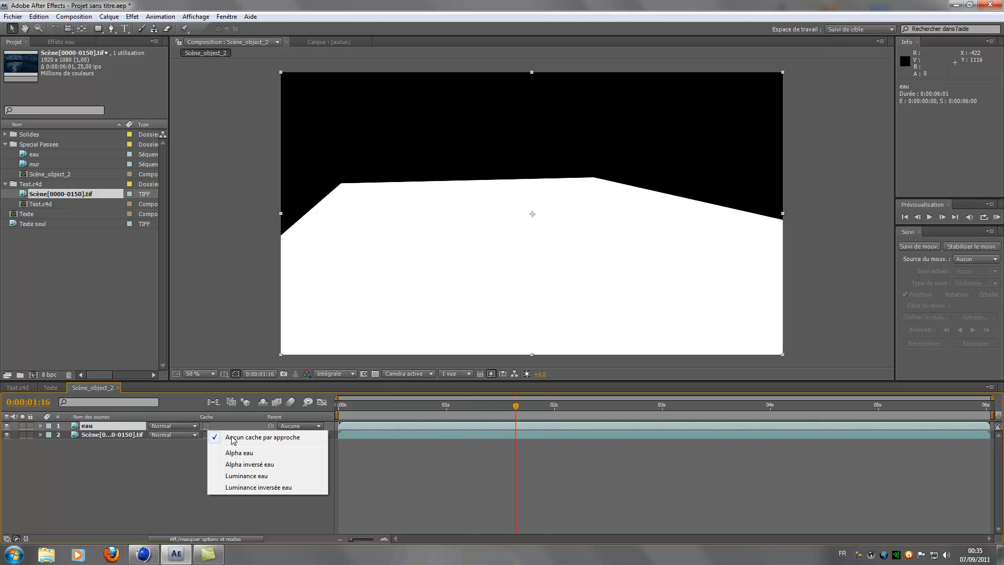
{"action": "left_click", "coordinate": [254, 476]}
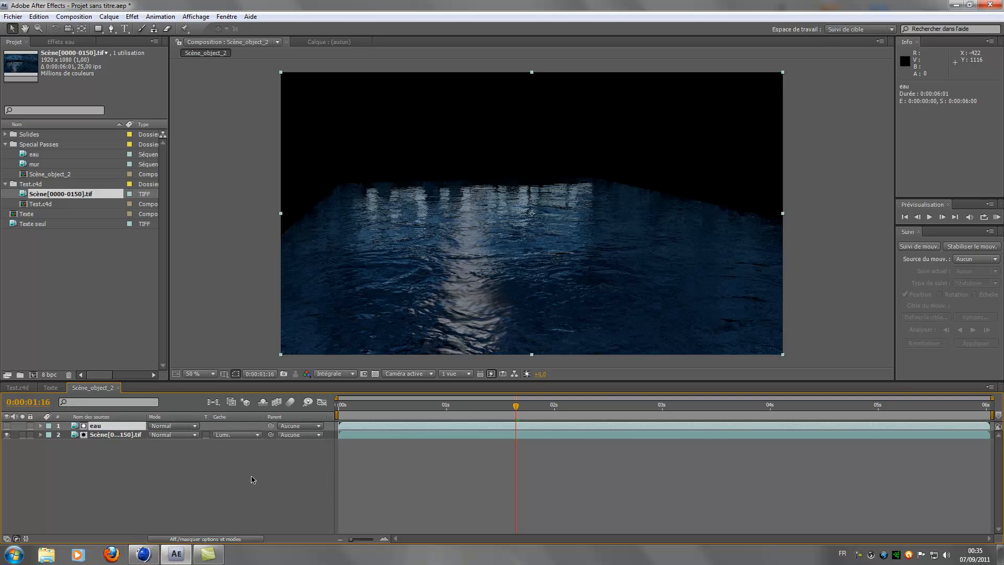
{"action": "left_click_drag", "start_coordinate": [463, 409], "coordinate": [641, 405]}
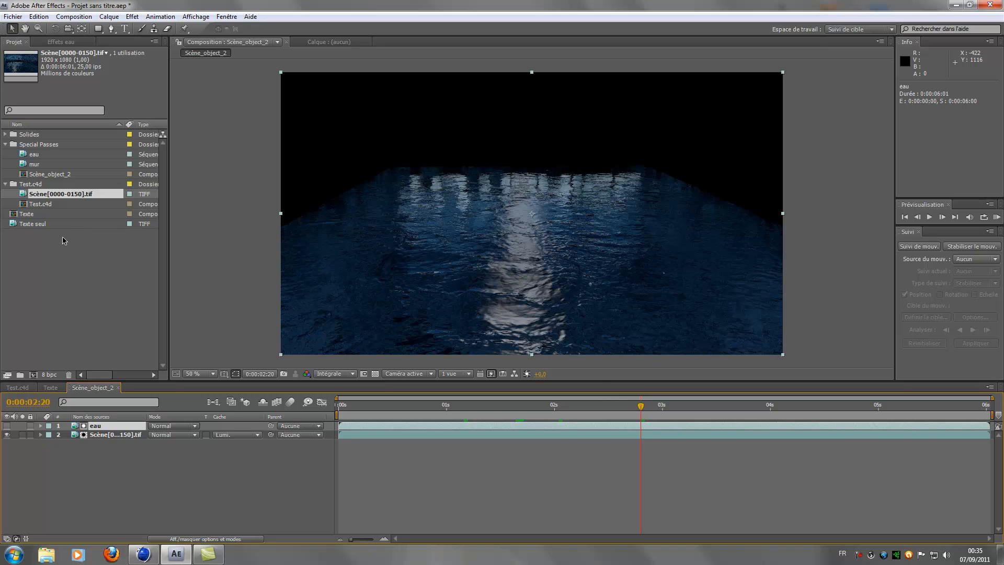
- Rename the Scène_object_2 composition to eau
{"action": "left_click", "coordinate": [55, 176]}
{"action": "key", "text": "Return"}
{"action": "type", "text": "eau"}
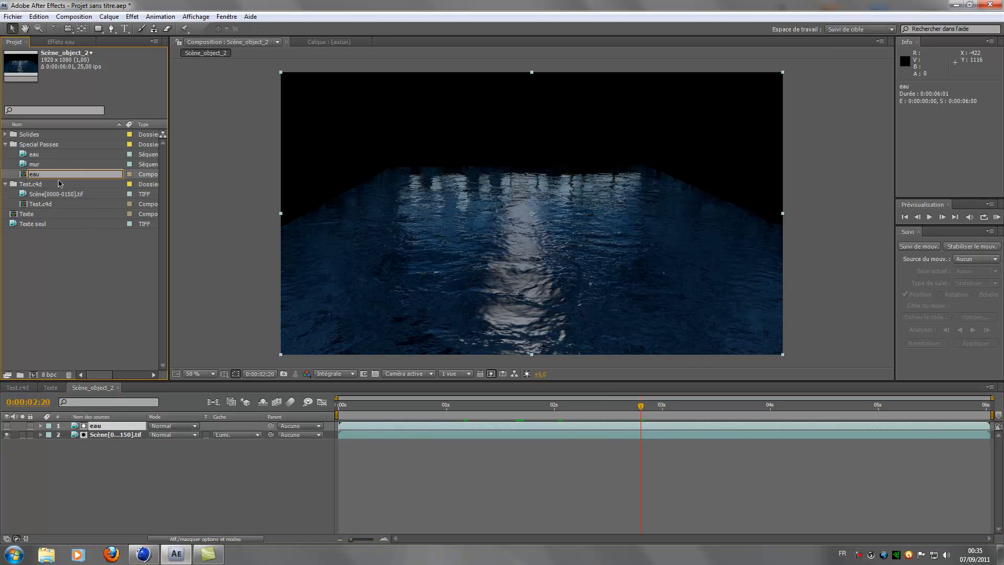
{"action": "key", "text": "Return"}
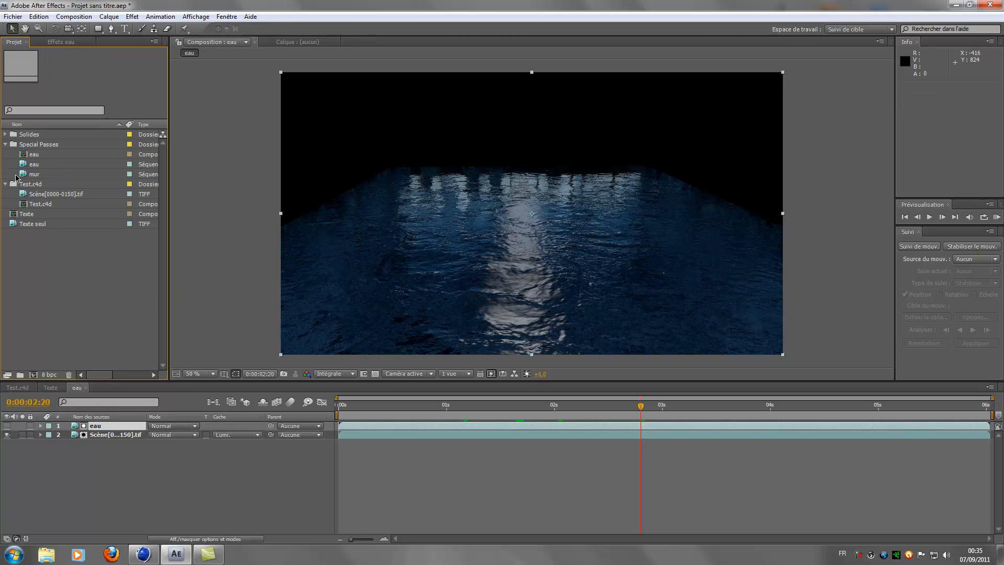
- Create a composition from the mur sequence and add the Scène[0000-0150].tif sequence beneath it
{"action": "left_click", "coordinate": [32, 174]}
{"action": "left_click_drag", "start_coordinate": [32, 174], "coordinate": [33, 374]}
{"action": "left_click_drag", "start_coordinate": [61, 204], "coordinate": [140, 500]}
- Set the scene layer's track matte to Luminance mur and scrub through the isolated walls
{"action": "left_click", "coordinate": [221, 435]}
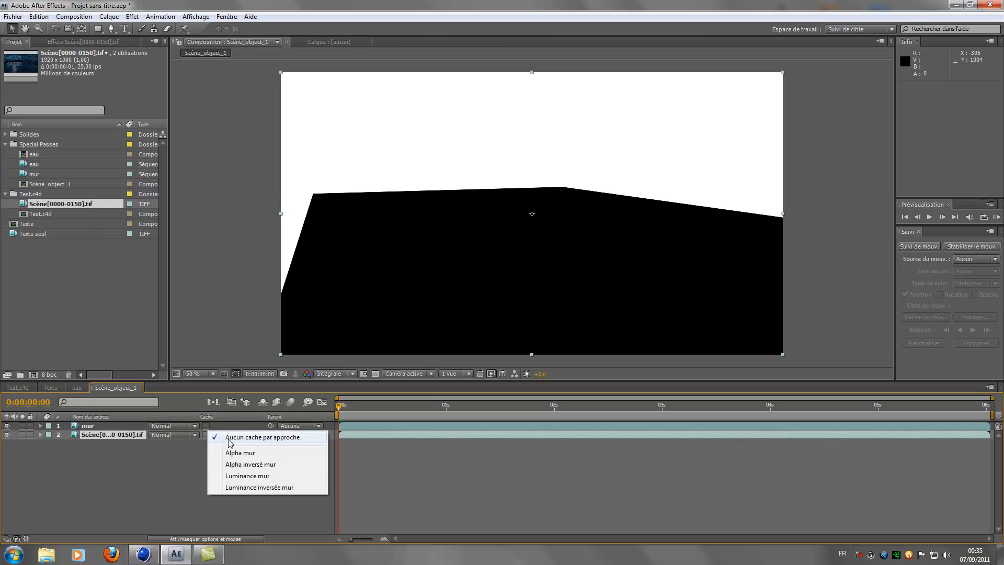
{"action": "left_click", "coordinate": [230, 472]}
{"action": "left_click_drag", "start_coordinate": [457, 407], "coordinate": [558, 407]}
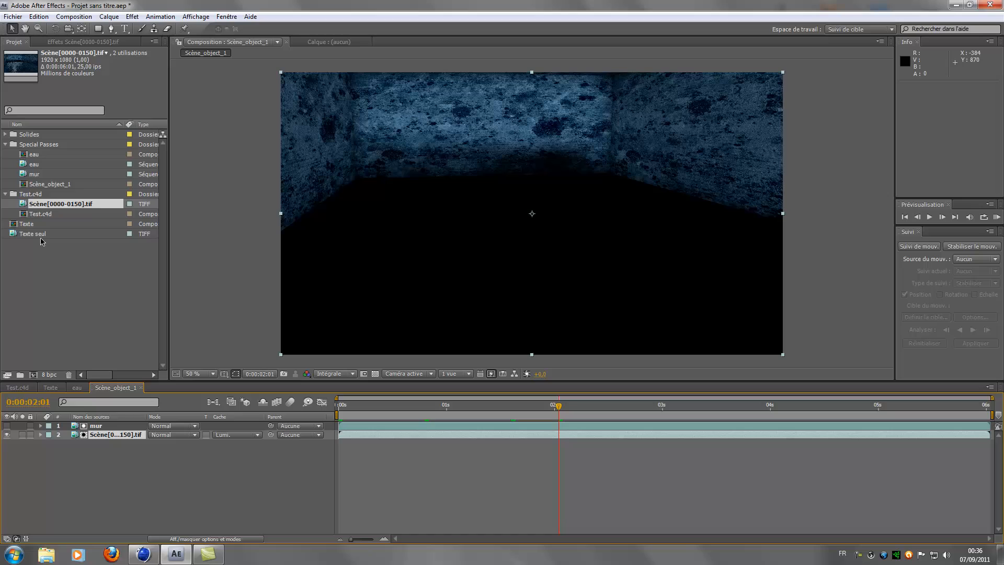
- Rename the Scène_object_1 composition to mur
{"action": "left_click", "coordinate": [45, 185]}
{"action": "key", "text": "Return"}
{"action": "left_click", "coordinate": [74, 185]}
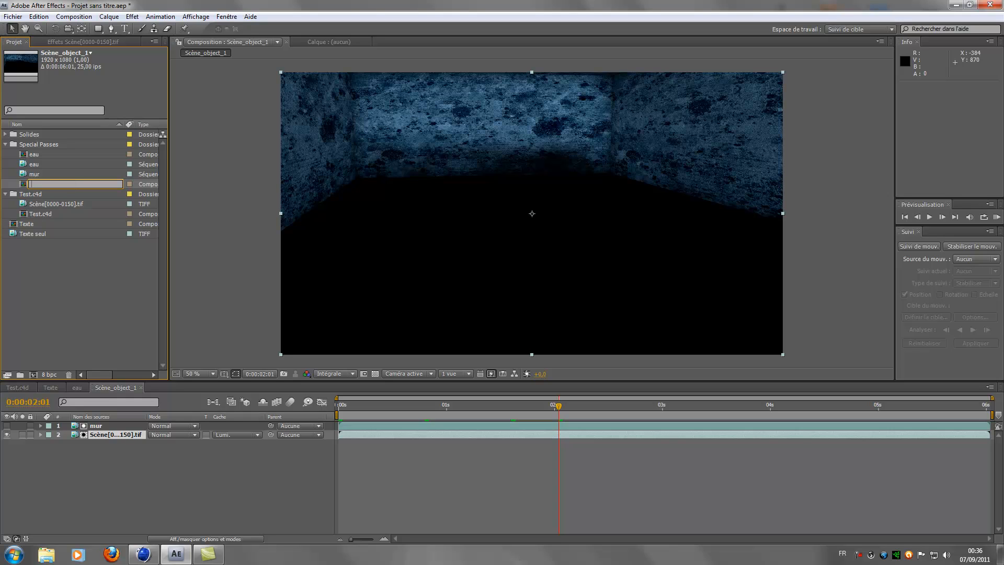
{"action": "key", "text": "Return"}
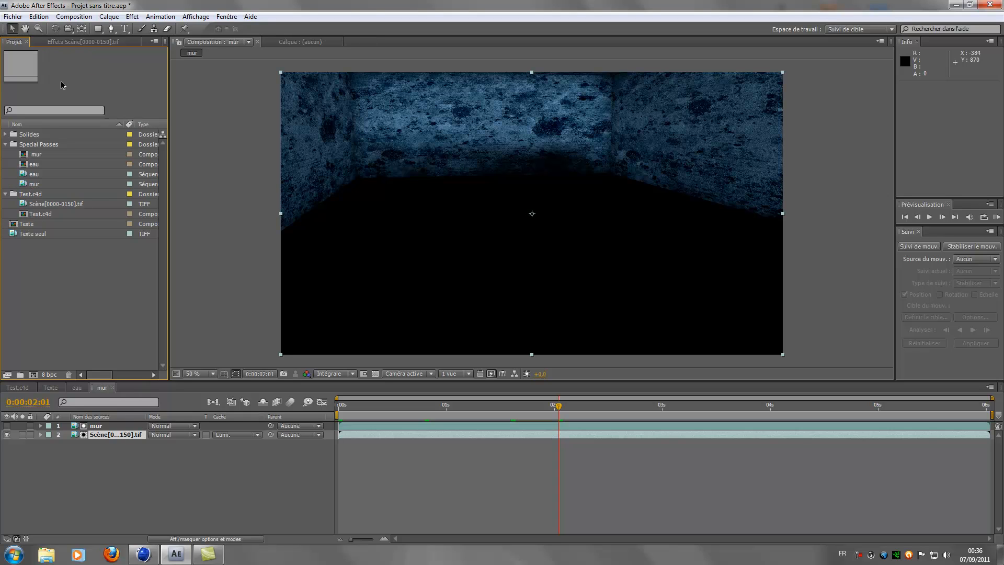
- Apply the Courbes effect to the scene layer in the mur composition and shape a contrast-raising S-curve
{"action": "left_click", "coordinate": [81, 42]}
{"action": "right_click", "coordinate": [58, 75]}
{"action": "mouse_move", "coordinate": [141, 189]}
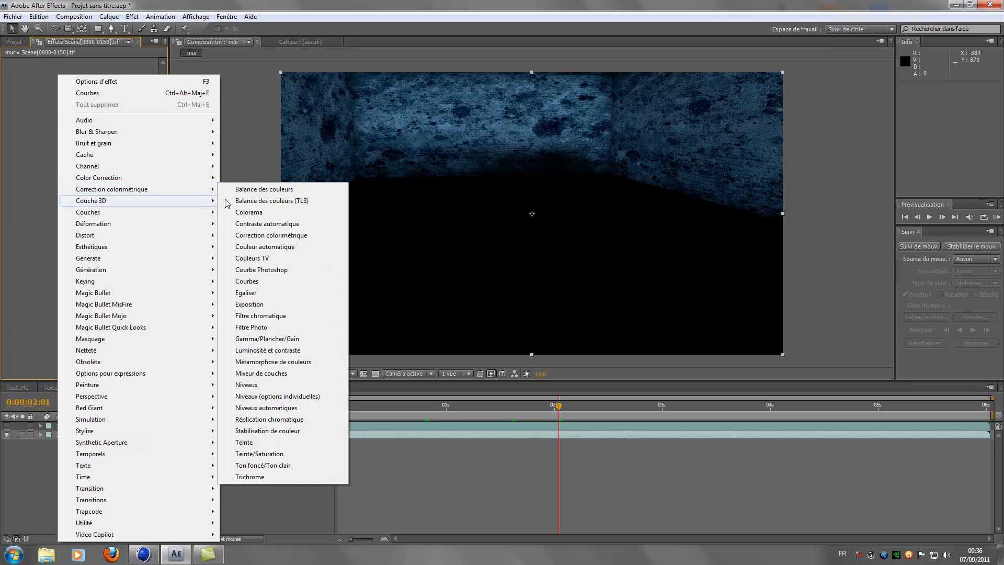
{"action": "left_click", "coordinate": [247, 281]}
{"action": "left_click_drag", "start_coordinate": [89, 115], "coordinate": [88, 113]}
{"action": "left_click_drag", "start_coordinate": [53, 154], "coordinate": [54, 161]}
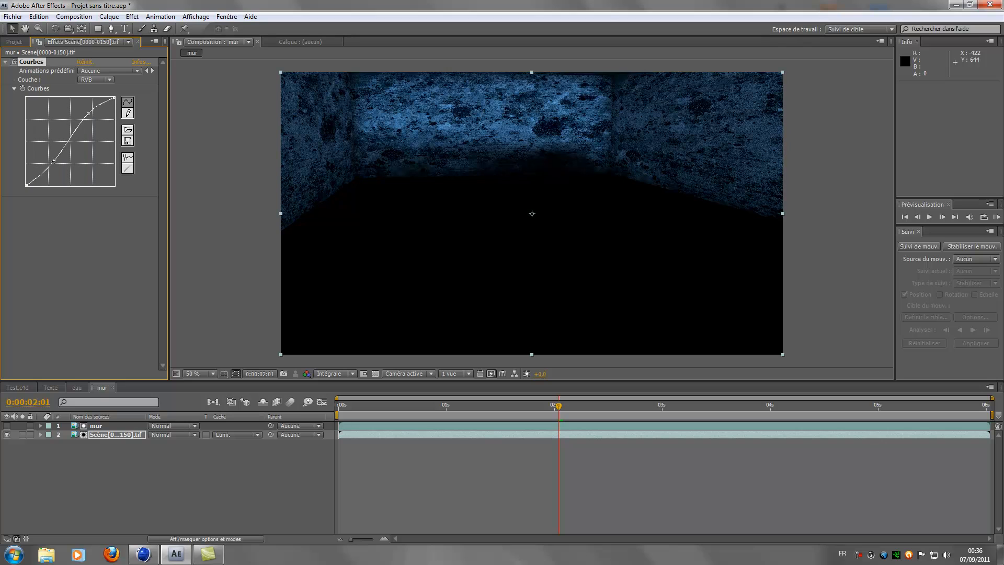
{"action": "left_click", "coordinate": [6, 63]}
- Try Magic Bullet Looks presets such as Green Vision on the walls' scene layer, cancel them and remove the Looks effect
{"action": "right_click", "coordinate": [34, 149]}
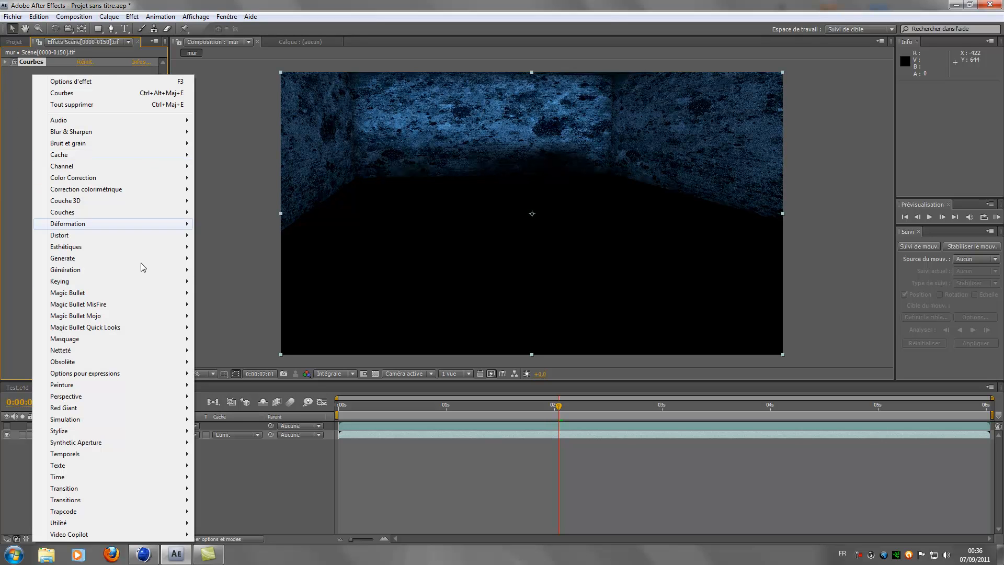
{"action": "mouse_move", "coordinate": [72, 296]}
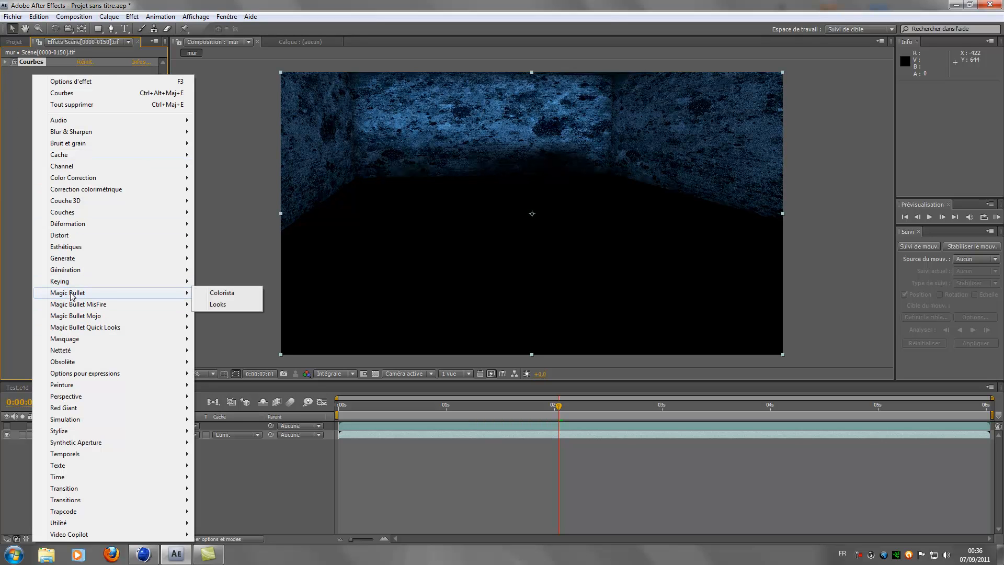
{"action": "left_click", "coordinate": [235, 304]}
{"action": "left_click", "coordinate": [41, 106]}
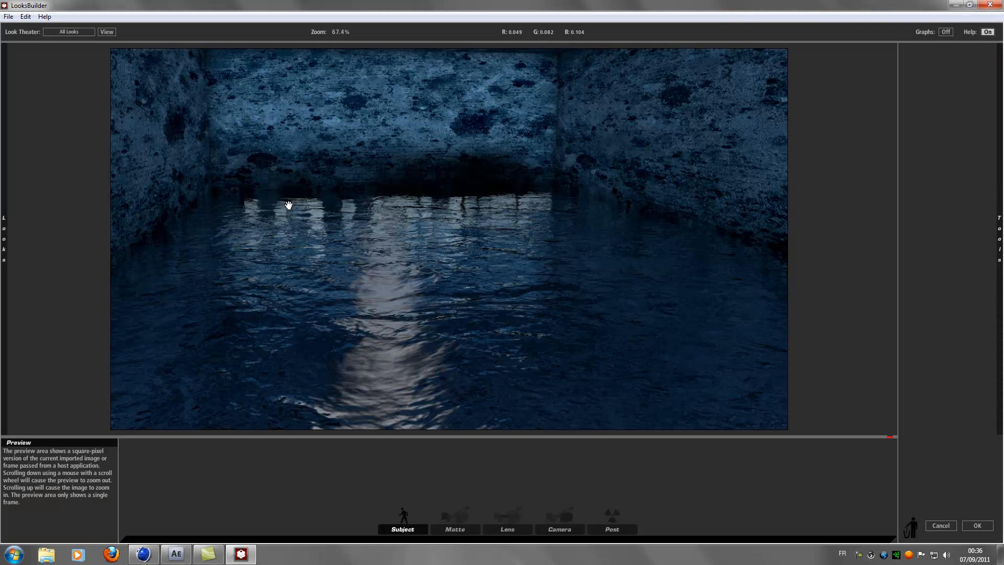
{"action": "mouse_move", "coordinate": [2, 236]}
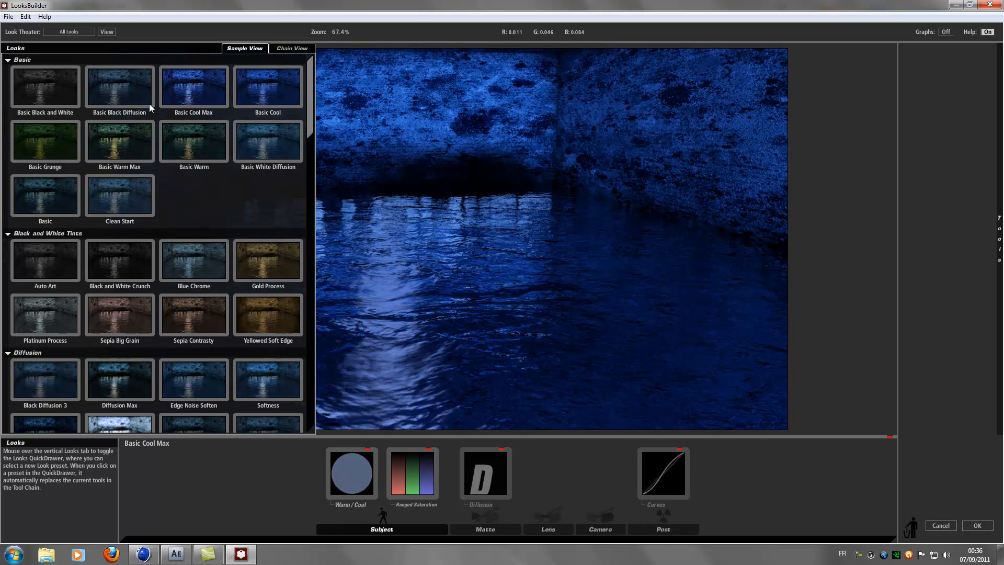
{"action": "scroll", "coordinate": [212, 220], "scroll_direction": "down", "scroll_amount": 2}
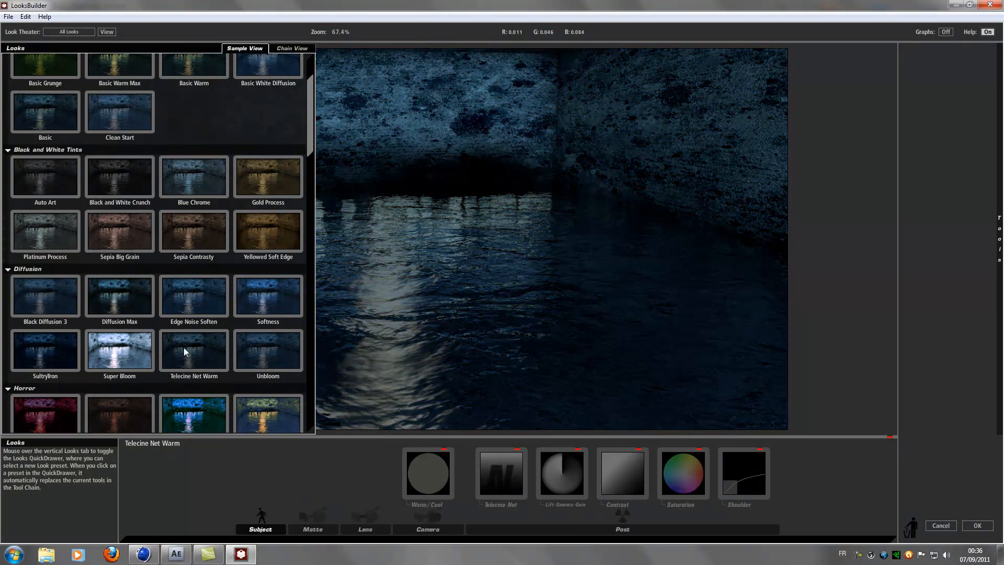
{"action": "scroll", "coordinate": [184, 347], "scroll_direction": "down", "scroll_amount": 3}
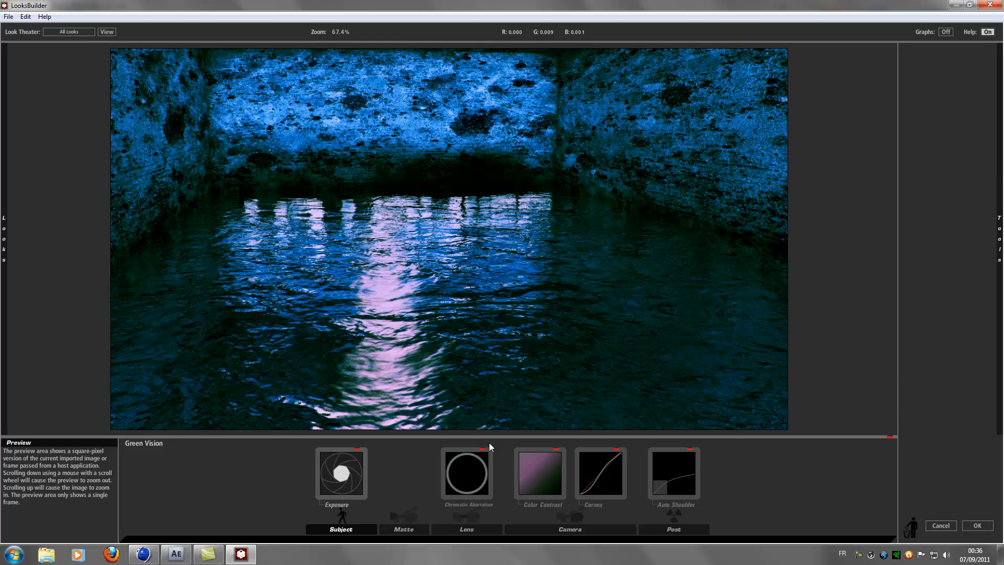
{"action": "left_click", "coordinate": [540, 473]}
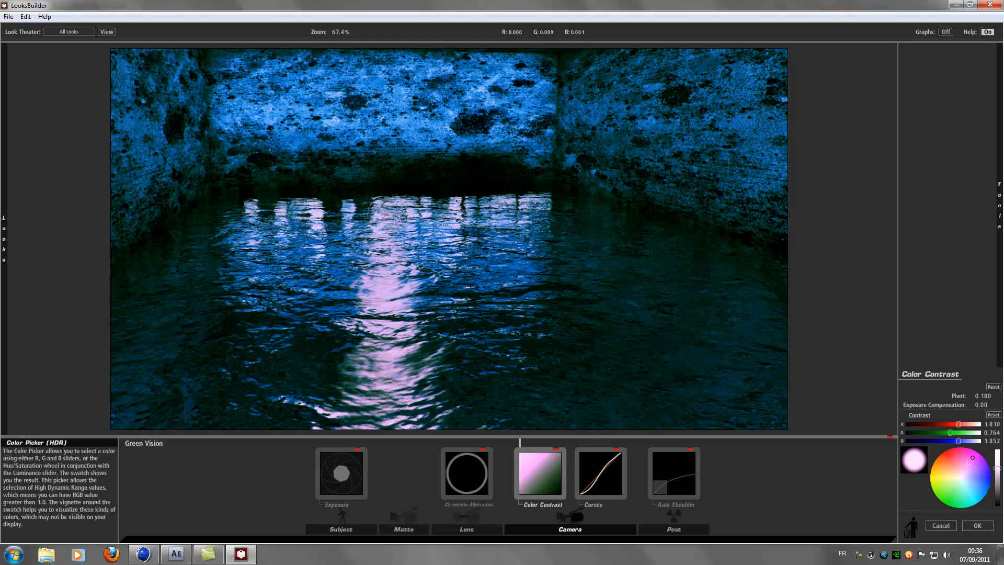
{"action": "left_click", "coordinate": [940, 525]}
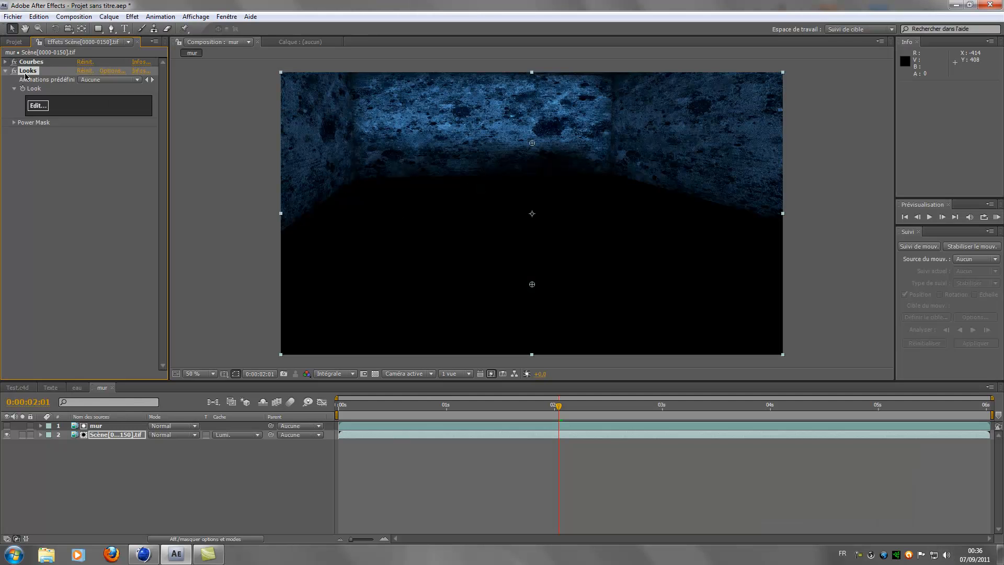
{"action": "key", "text": "Delete"}
{"action": "left_click", "coordinate": [79, 389]}
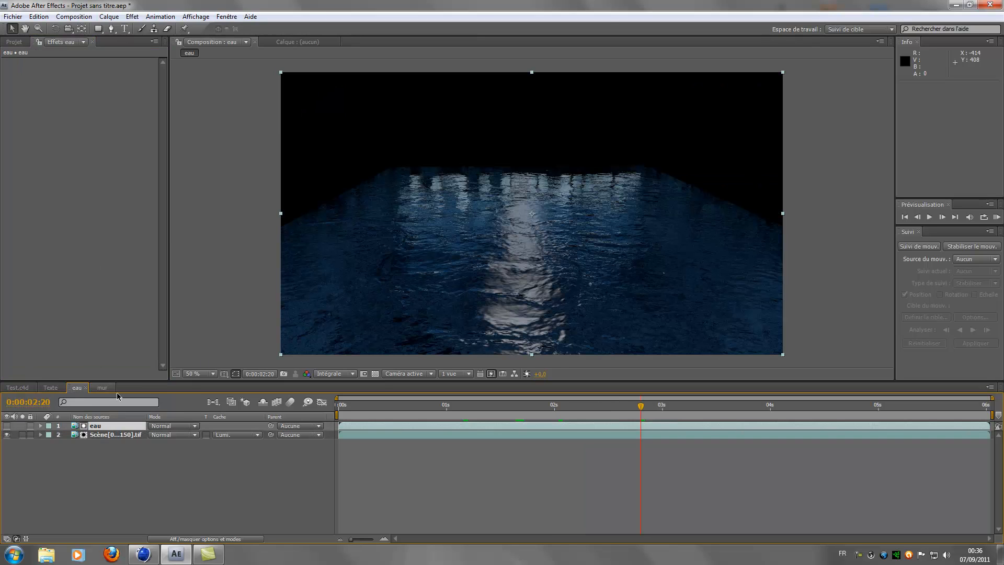
{"action": "right_click", "coordinate": [65, 127]}
{"action": "mouse_move", "coordinate": [129, 192]}
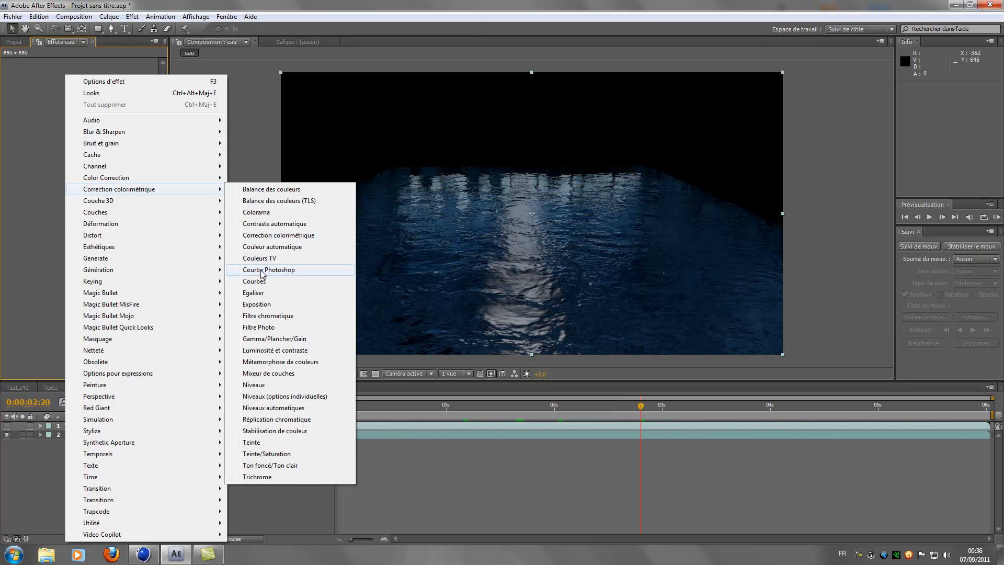
{"action": "left_click", "coordinate": [262, 281]}
{"action": "left_click_drag", "start_coordinate": [76, 136], "coordinate": [79, 149]}
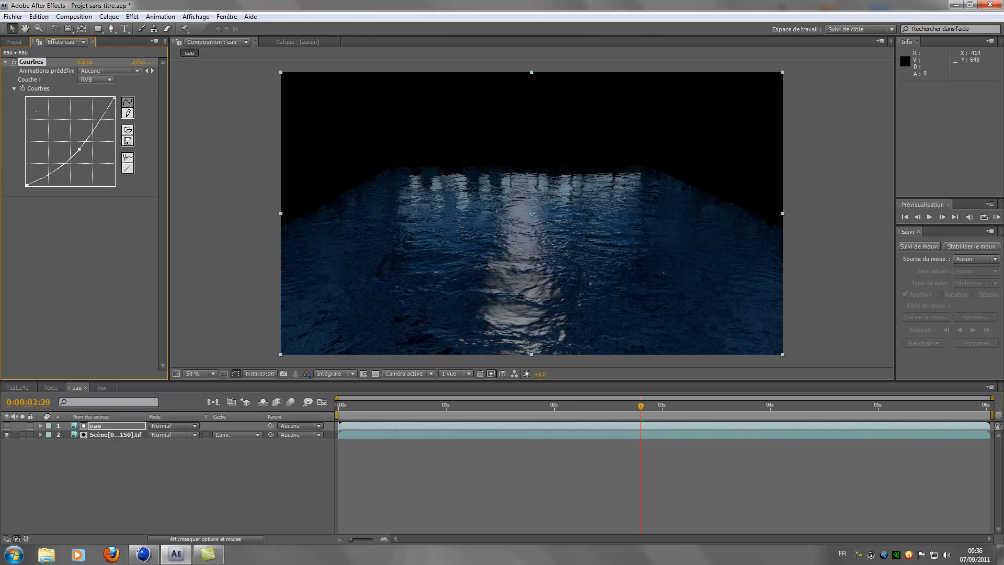
{"action": "key", "text": "Delete"}
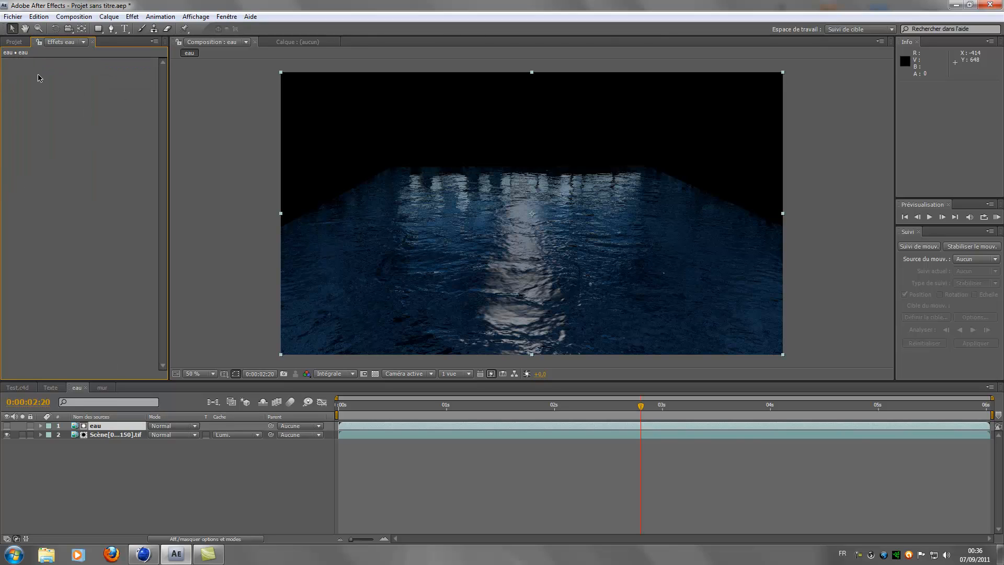
- Apply the Courbes effect to the scene layer in the eau composition and pull the curve down to darken the water
{"action": "left_click", "coordinate": [108, 435]}
{"action": "right_click", "coordinate": [62, 76]}
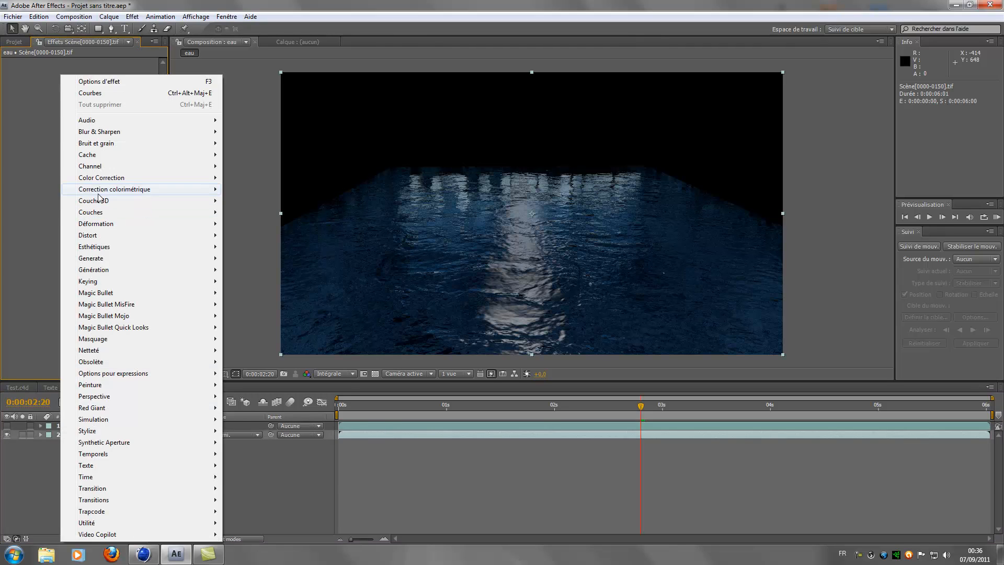
{"action": "mouse_move", "coordinate": [105, 189]}
{"action": "left_click", "coordinate": [256, 281]}
{"action": "left_click_drag", "start_coordinate": [76, 135], "coordinate": [81, 147]}
{"action": "left_click_drag", "start_coordinate": [82, 150], "coordinate": [83, 151]}
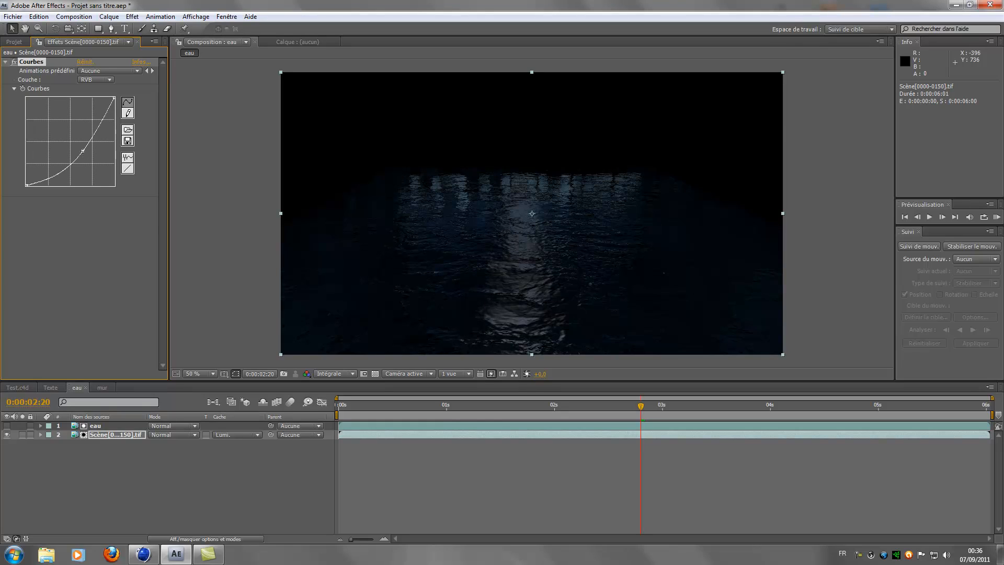
- Create a new composition from the mur composition and rename it composition final
{"action": "left_click", "coordinate": [14, 41]}
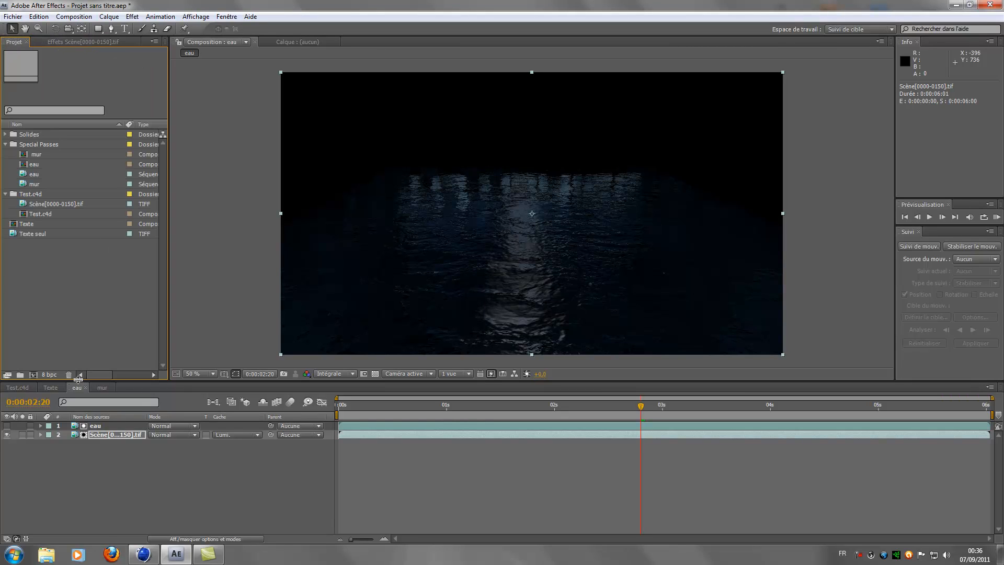
{"action": "left_click_drag", "start_coordinate": [39, 156], "coordinate": [35, 374]}
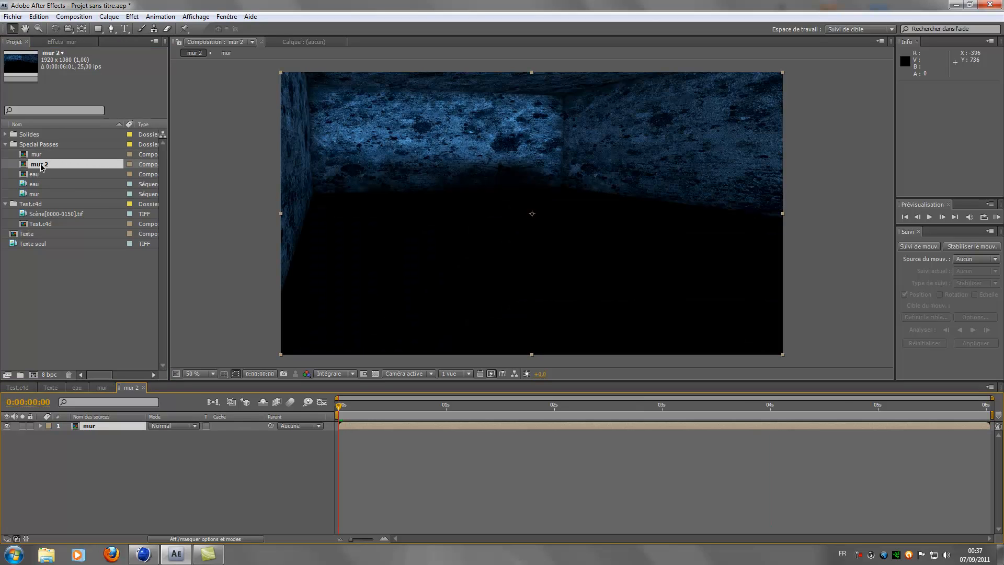
{"action": "left_click", "coordinate": [42, 165]}
{"action": "key", "text": "Return"}
{"action": "type", "text": "composition final"}
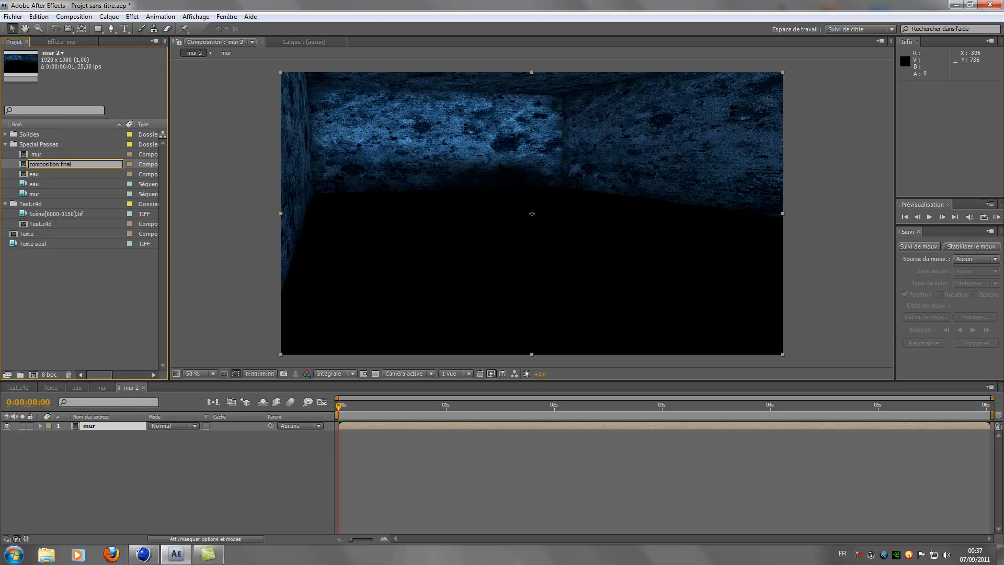
{"action": "left_click", "coordinate": [66, 260]}
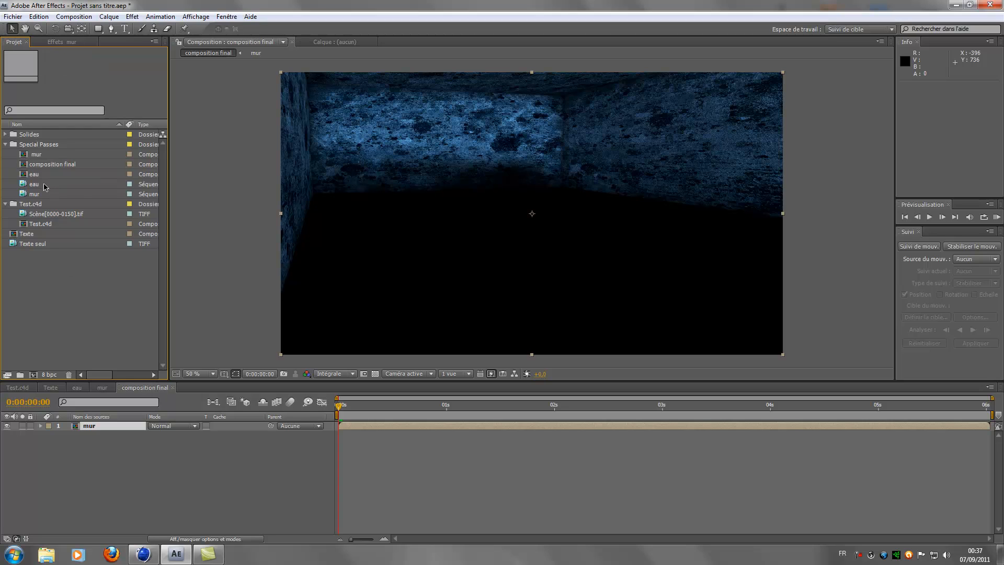
- Add the eau composition beneath mur and the Texte composition on top in composition final, and scrub to 0:00:01:01
{"action": "left_click_drag", "start_coordinate": [32, 176], "coordinate": [115, 437]}
{"action": "left_click_drag", "start_coordinate": [34, 155], "coordinate": [50, 186]}
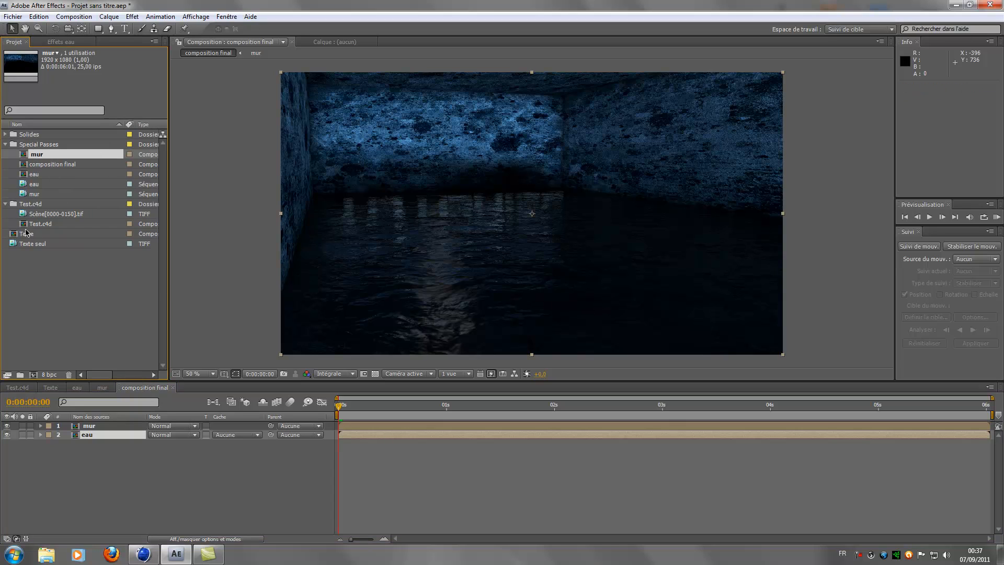
{"action": "left_click_drag", "start_coordinate": [28, 237], "coordinate": [91, 426]}
{"action": "left_click_drag", "start_coordinate": [372, 410], "coordinate": [451, 407]}
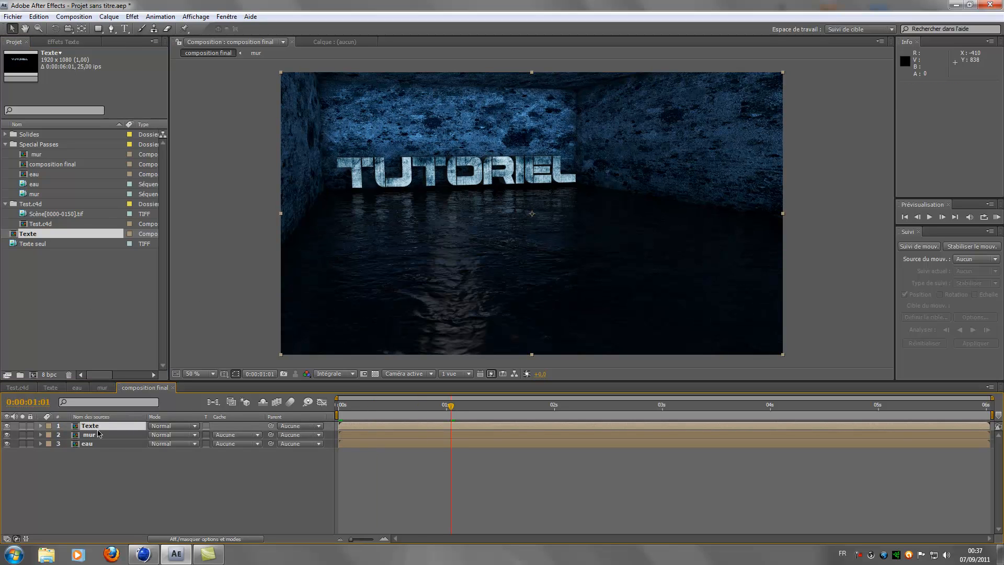
- Inspect the nested mur composition, close it and view composition final at several early frames
{"action": "double_click", "coordinate": [98, 433]}
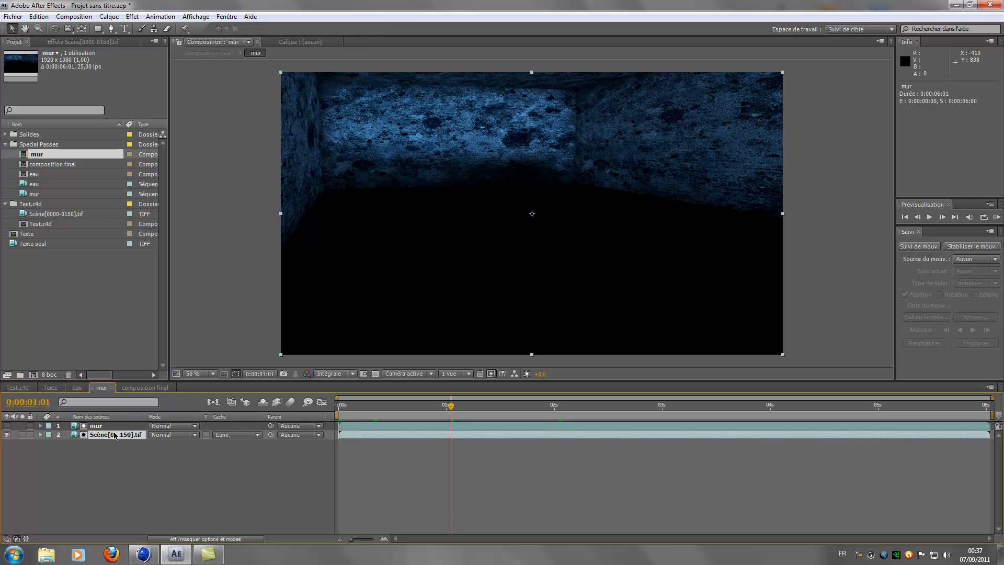
{"action": "left_click", "coordinate": [112, 388]}
{"action": "left_click", "coordinate": [404, 406]}
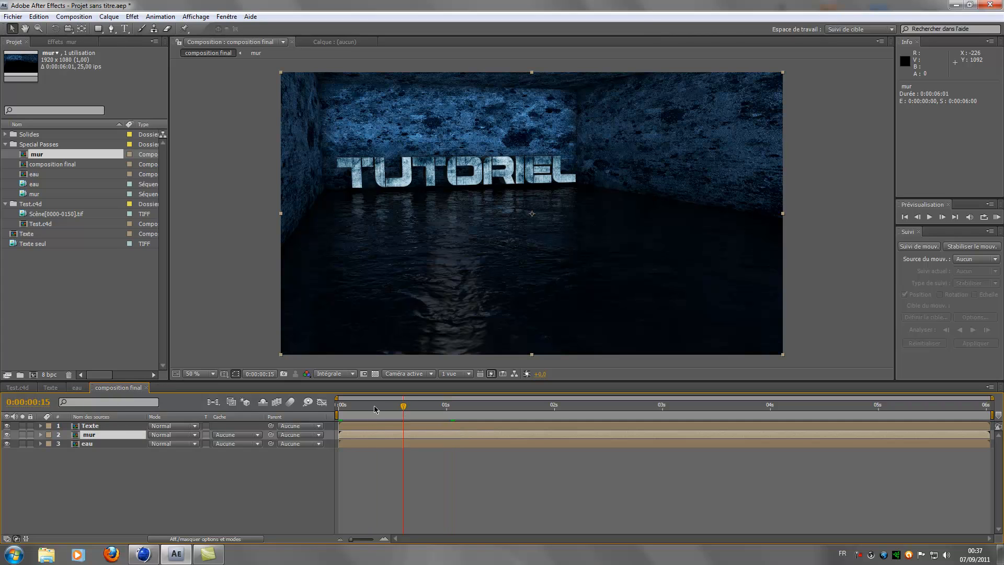
{"action": "left_click", "coordinate": [374, 406]}
{"action": "left_click", "coordinate": [357, 406]}
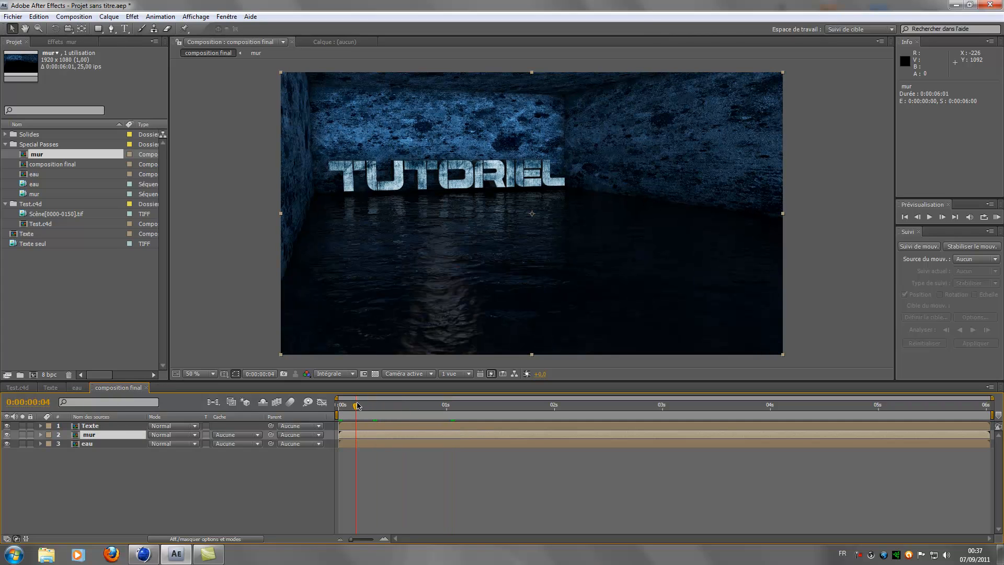
- Locate the text's tumble and place composition marker 1 at about 0:00:03:07 and marker 2 at 0:00:03:18
{"action": "left_click_drag", "start_coordinate": [554, 407], "coordinate": [693, 406]}
{"action": "left_click", "coordinate": [620, 408]}
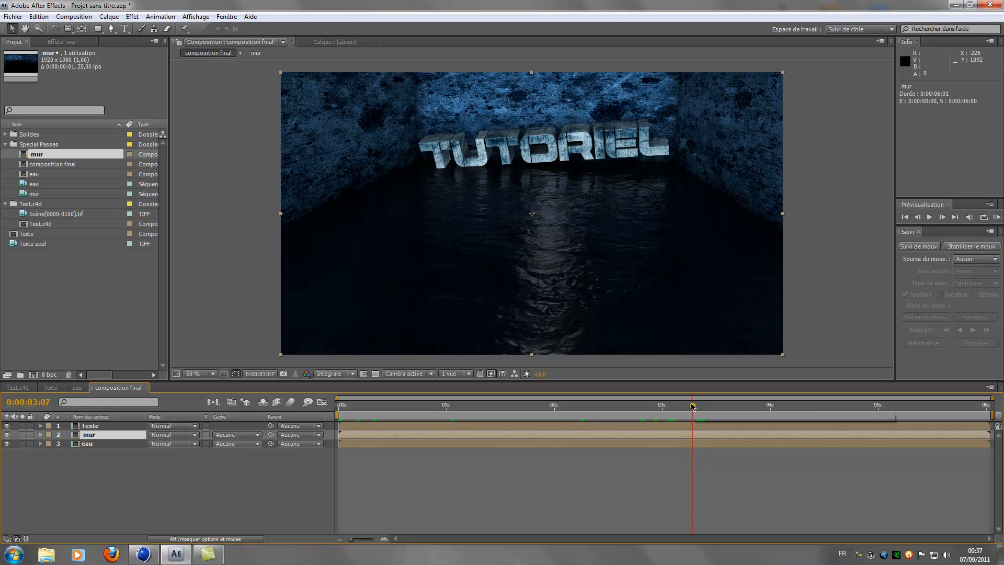
{"action": "mouse_move", "coordinate": [999, 415]}
{"action": "left_mouse_down"}
{"action": "mouse_move", "coordinate": [712, 417]}
{"action": "mouse_move", "coordinate": [741, 408]}
{"action": "left_mouse_up"}
{"action": "left_click_drag", "start_coordinate": [999, 415], "coordinate": [706, 407]}
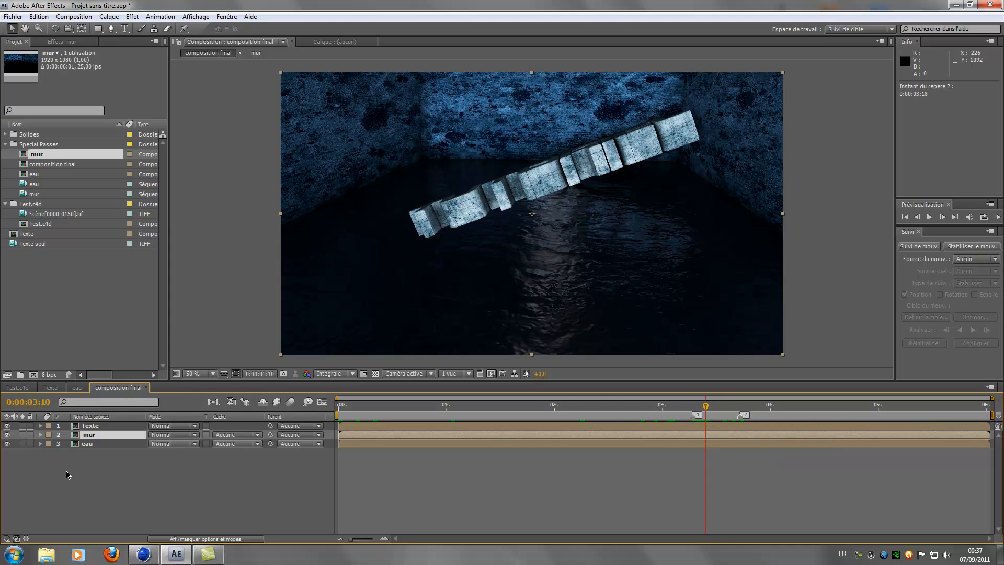
- Create an adjustment layer above the Texte layer in composition final and name it Twitch
{"action": "right_click", "coordinate": [110, 436]}
{"action": "mouse_move", "coordinate": [160, 442]}
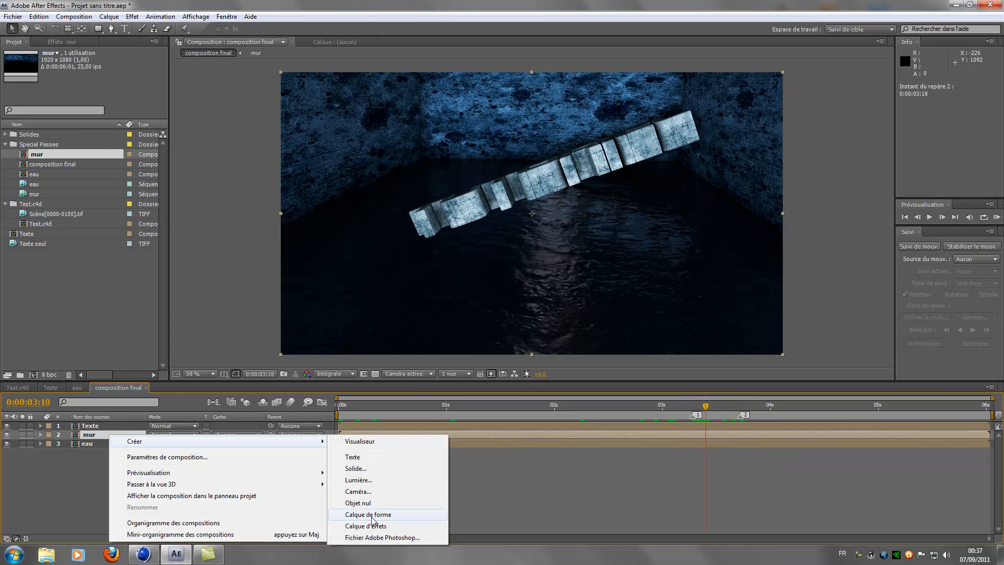
{"action": "left_click", "coordinate": [360, 526]}
{"action": "key", "text": "Return"}
{"action": "type", "text": "Twitch"}
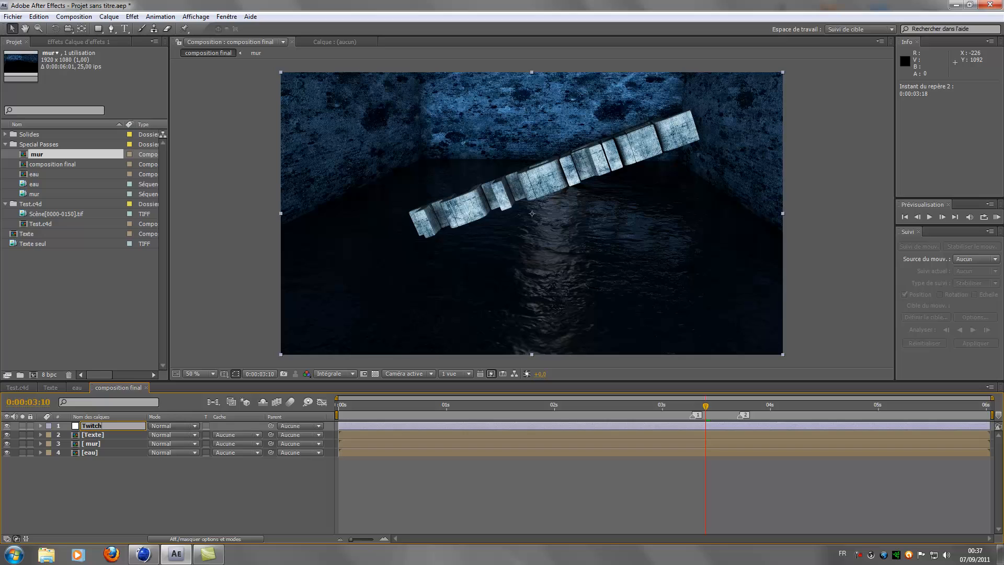
{"action": "left_click", "coordinate": [102, 466]}
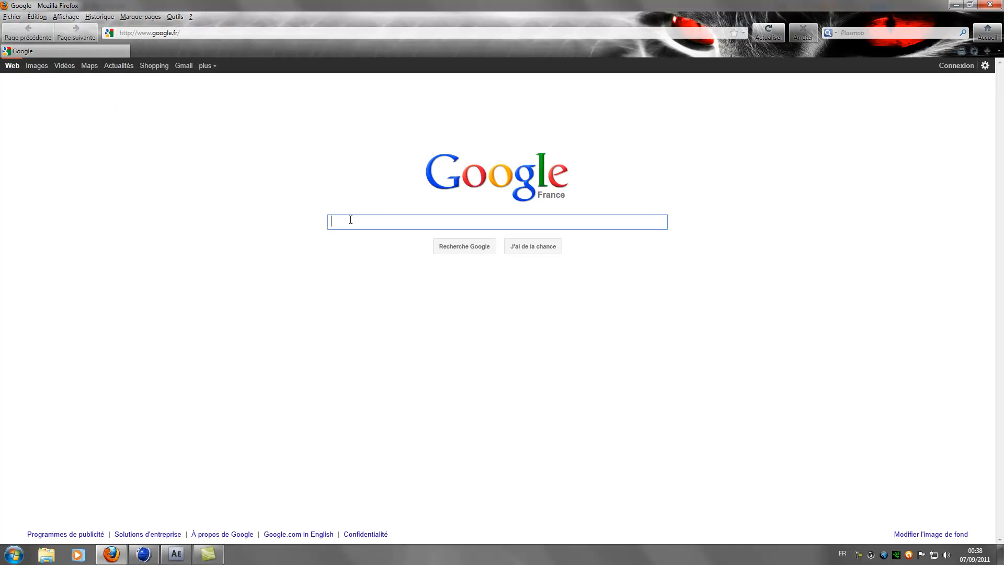
- Search Google for videocopilot and open the VIDEO COPILOT website
{"action": "type", "text": "videoc"}
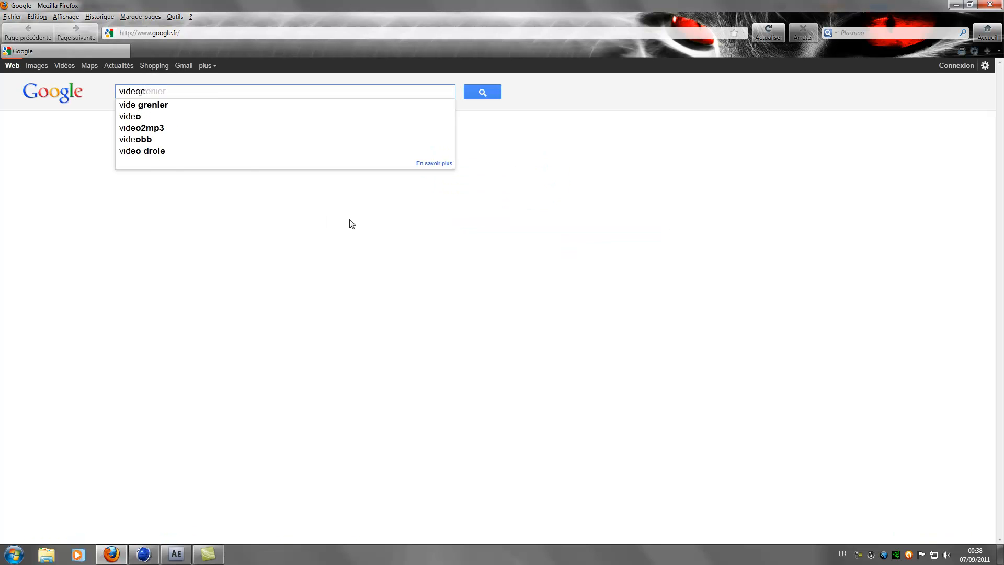
{"action": "type", "text": "opilot"}
{"action": "key", "text": "Return"}
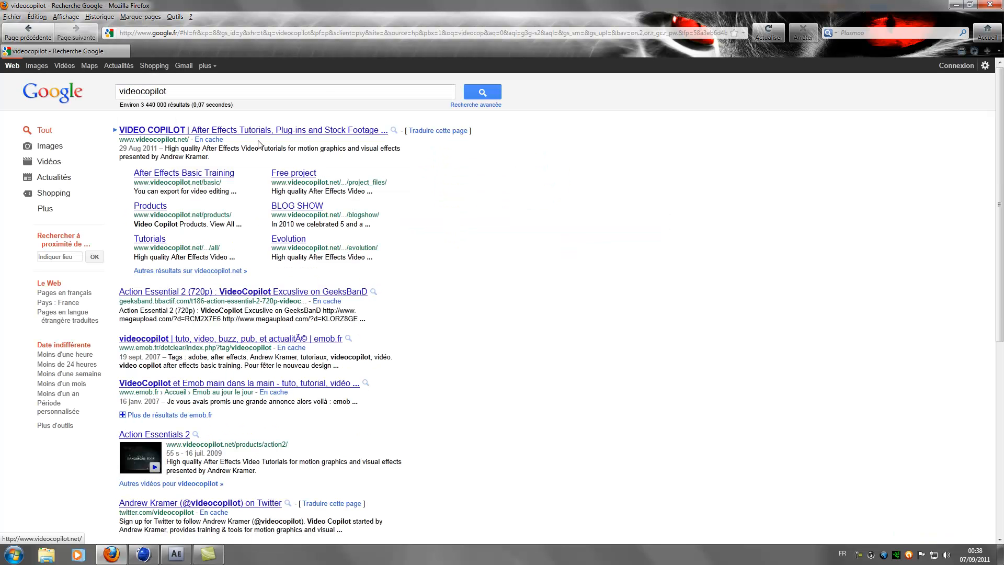
{"action": "left_click", "coordinate": [201, 130]}
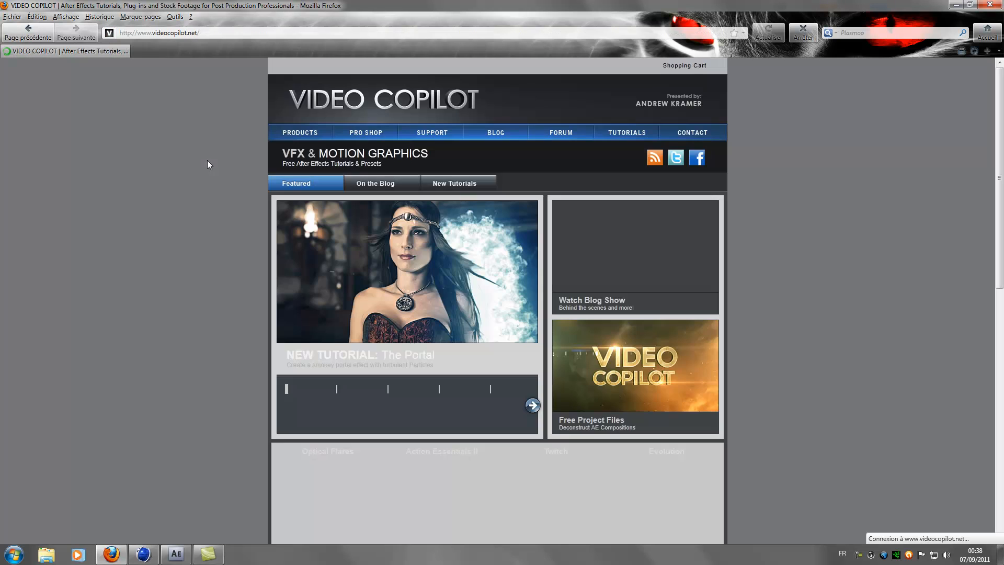
- Look up the Twitch product page on the VIDEO COPILOT site, turn down the demo video's sound and pause it
{"action": "left_click", "coordinate": [314, 133]}
{"action": "scroll", "coordinate": [363, 362], "scroll_direction": "down", "scroll_amount": 5}
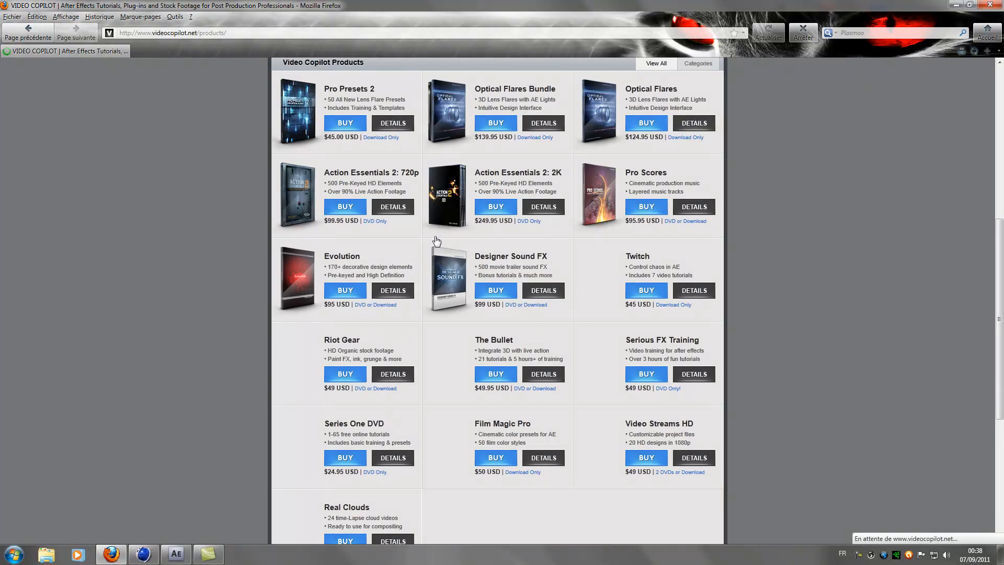
{"action": "left_click", "coordinate": [622, 264]}
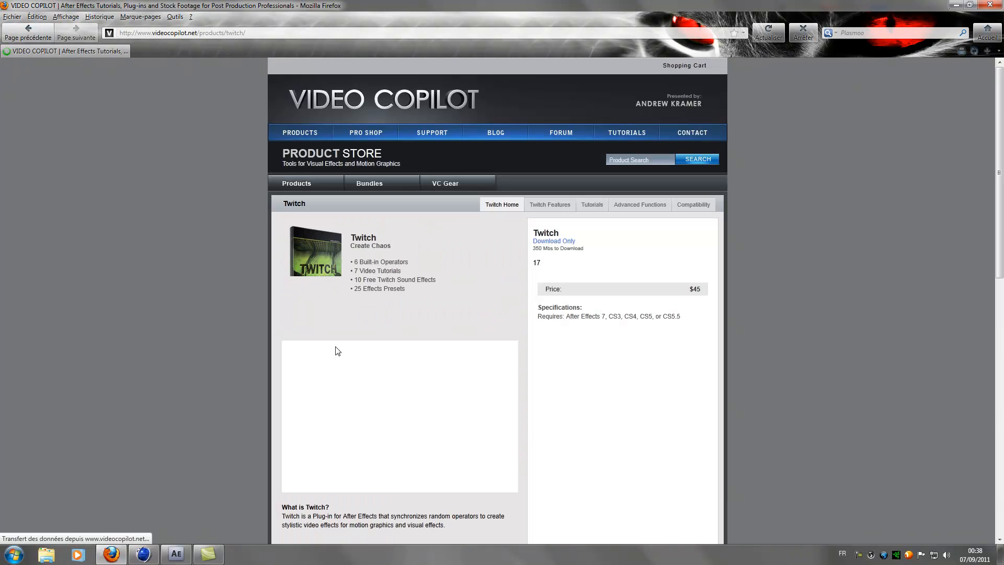
{"action": "scroll", "coordinate": [336, 347], "scroll_direction": "down", "scroll_amount": 3}
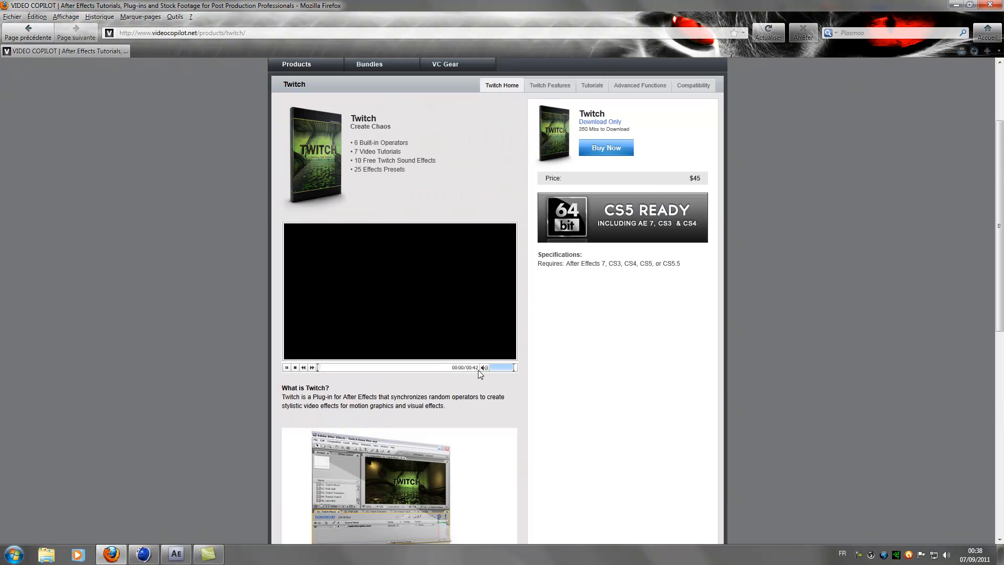
{"action": "left_click_drag", "start_coordinate": [500, 370], "coordinate": [490, 369]}
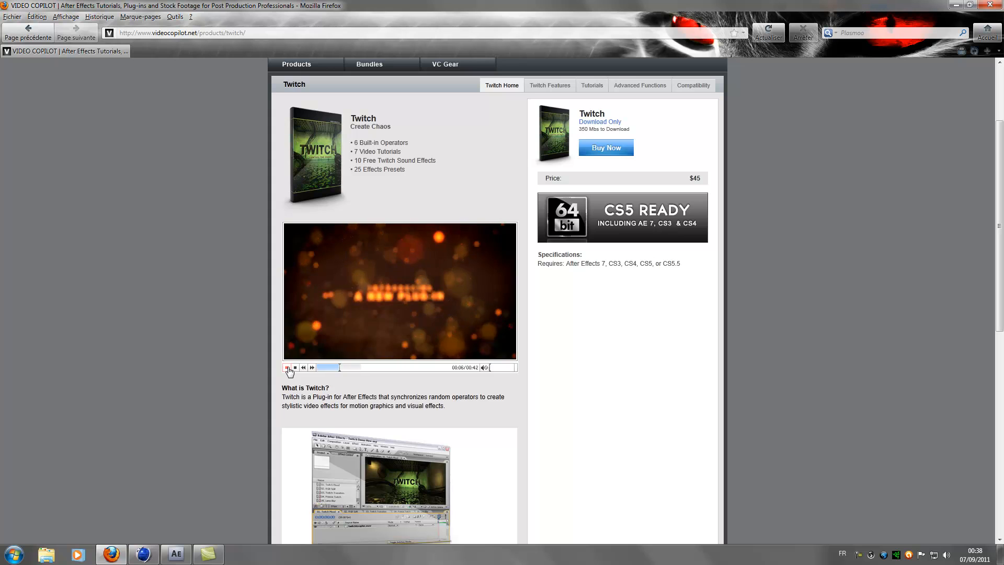
{"action": "left_click", "coordinate": [286, 367]}
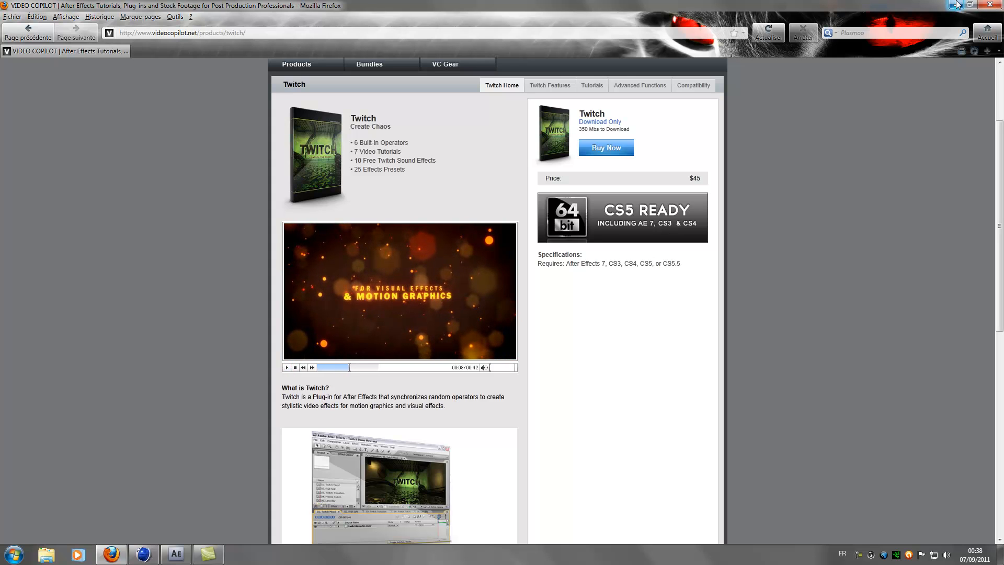
- Switch back to After Effects and apply the Video Copilot Twitch effect to the Twitch layer with its Light operator enabled
{"action": "left_click", "coordinate": [956, 4]}
{"action": "left_click", "coordinate": [85, 426]}
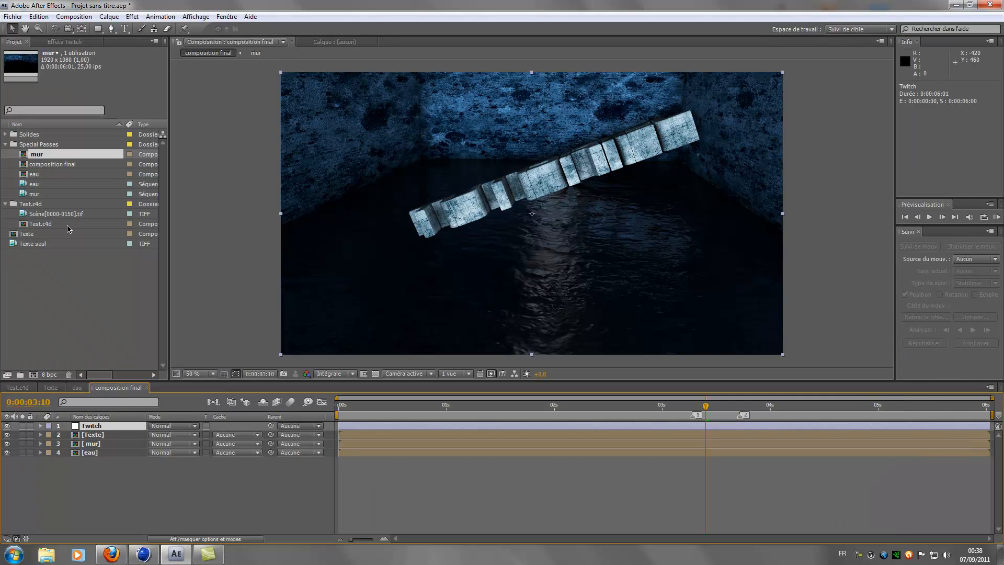
{"action": "left_click", "coordinate": [68, 41]}
{"action": "right_click", "coordinate": [48, 203]}
{"action": "mouse_move", "coordinate": [157, 534]}
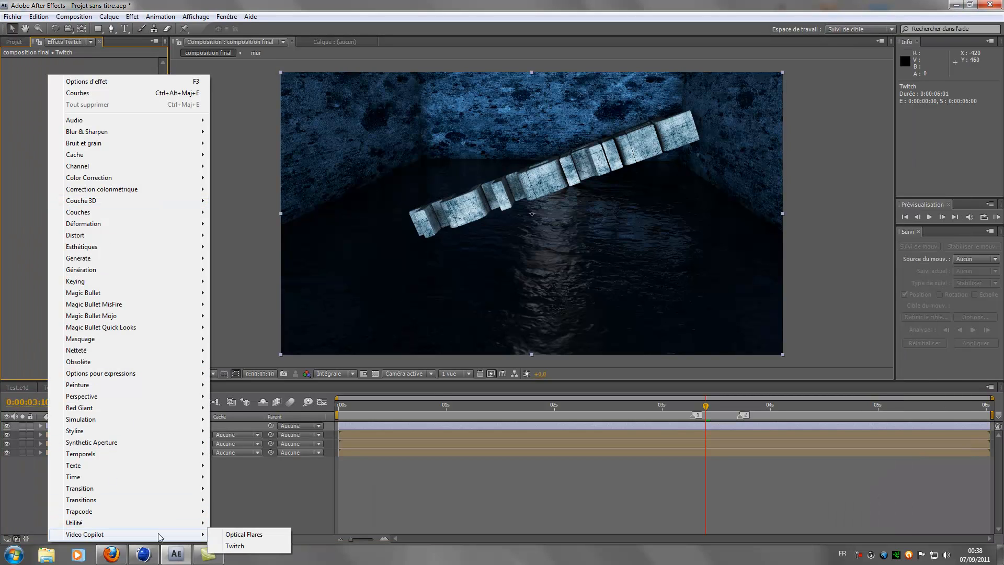
{"action": "left_click", "coordinate": [236, 546]}
{"action": "left_click", "coordinate": [346, 408]}
{"action": "left_click_drag", "start_coordinate": [345, 408], "coordinate": [416, 406]}
{"action": "left_click", "coordinate": [13, 97]}
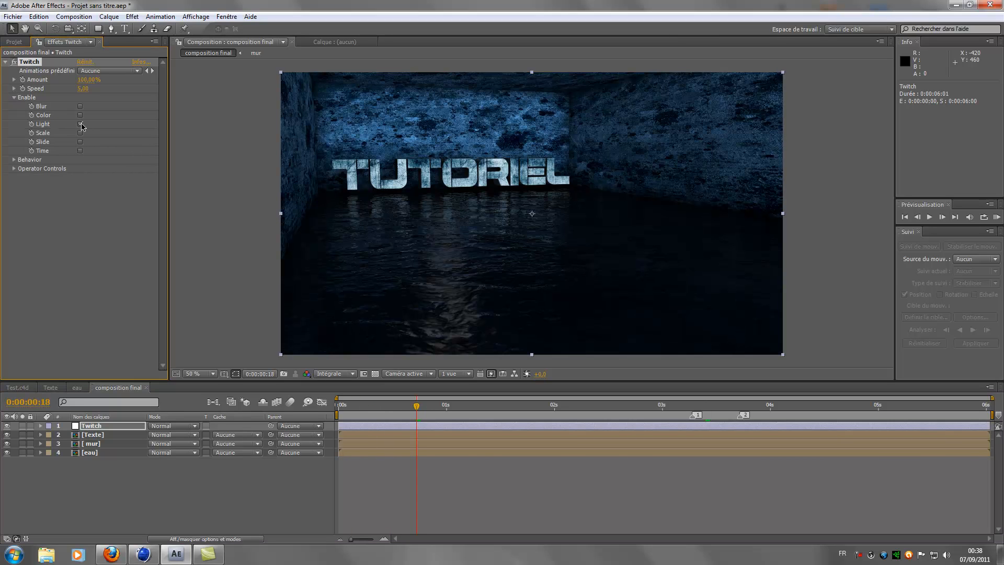
- Scrub to 0:00:01:03 and adjust the Light Amount in the Twitch effect's Operator Controls
{"action": "left_click_drag", "start_coordinate": [393, 405], "coordinate": [429, 405]}
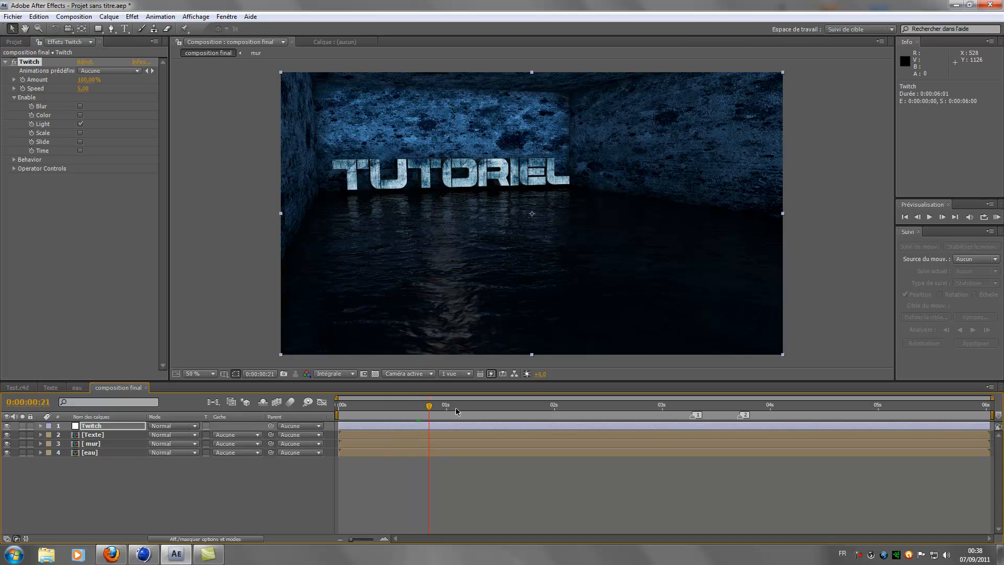
{"action": "left_click", "coordinate": [460, 409]}
{"action": "left_click", "coordinate": [13, 168]}
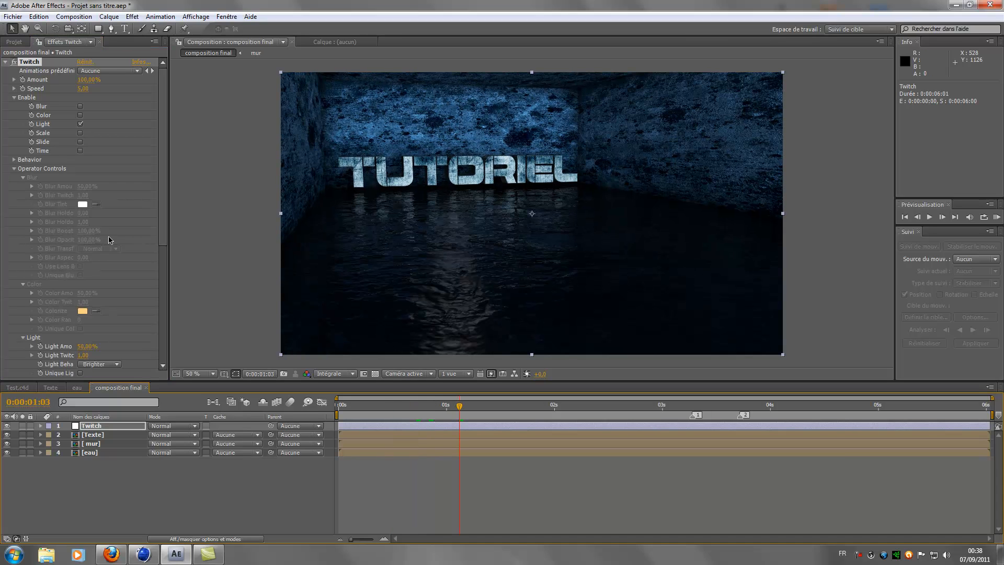
{"action": "scroll", "coordinate": [61, 346], "scroll_direction": "down", "scroll_amount": 5}
{"action": "left_click", "coordinate": [84, 239]}
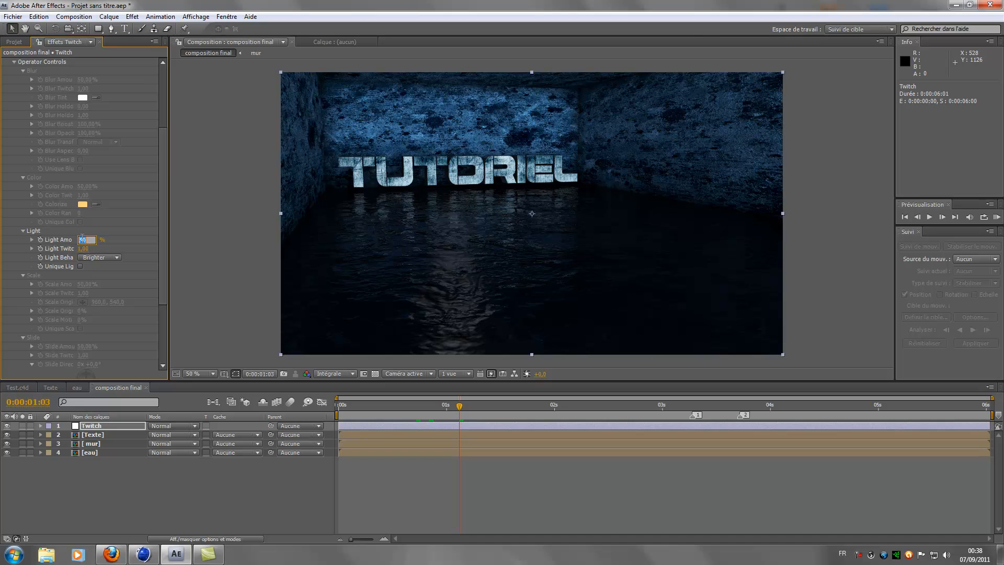
{"action": "key", "text": "Return"}
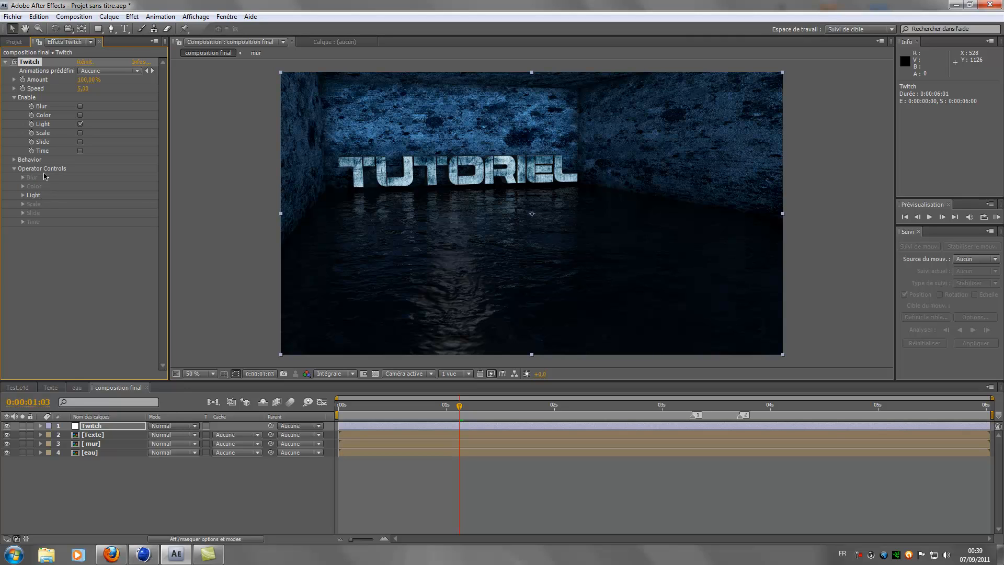
- Enable Twitch's Scale operator to inspect its settings, and disable it again
{"action": "left_click", "coordinate": [81, 134]}
{"action": "left_click", "coordinate": [23, 205]}
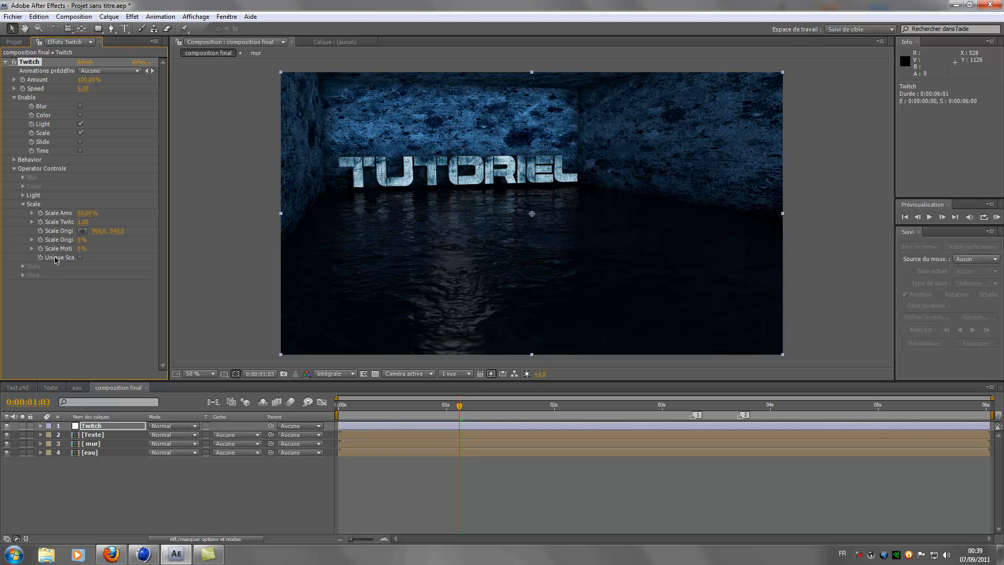
{"action": "left_click", "coordinate": [80, 133]}
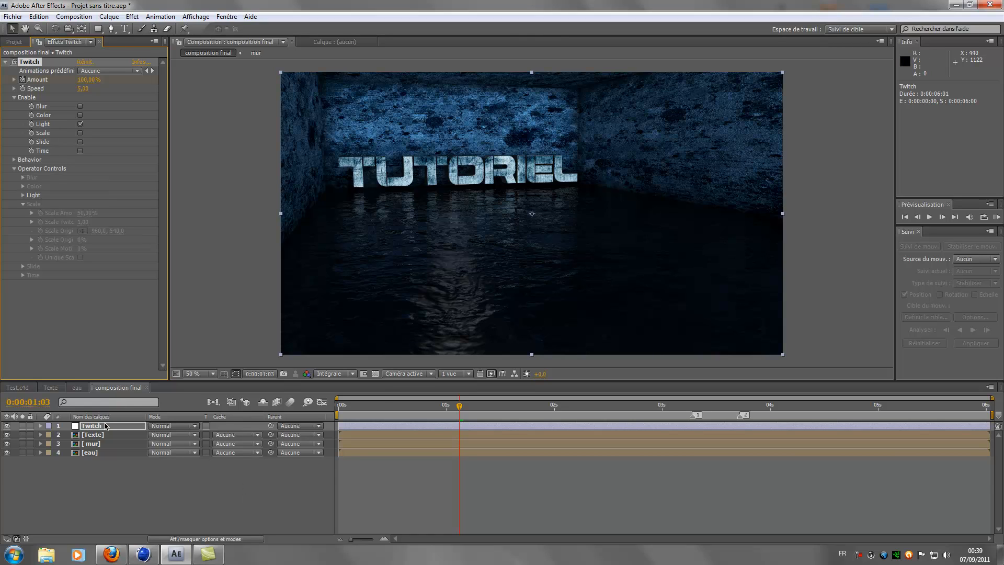
{"action": "key", "text": "u"}
{"action": "left_click_drag", "start_coordinate": [460, 445], "coordinate": [473, 446]}
{"action": "left_click", "coordinate": [471, 407]}
{"action": "left_click", "coordinate": [22, 80]}
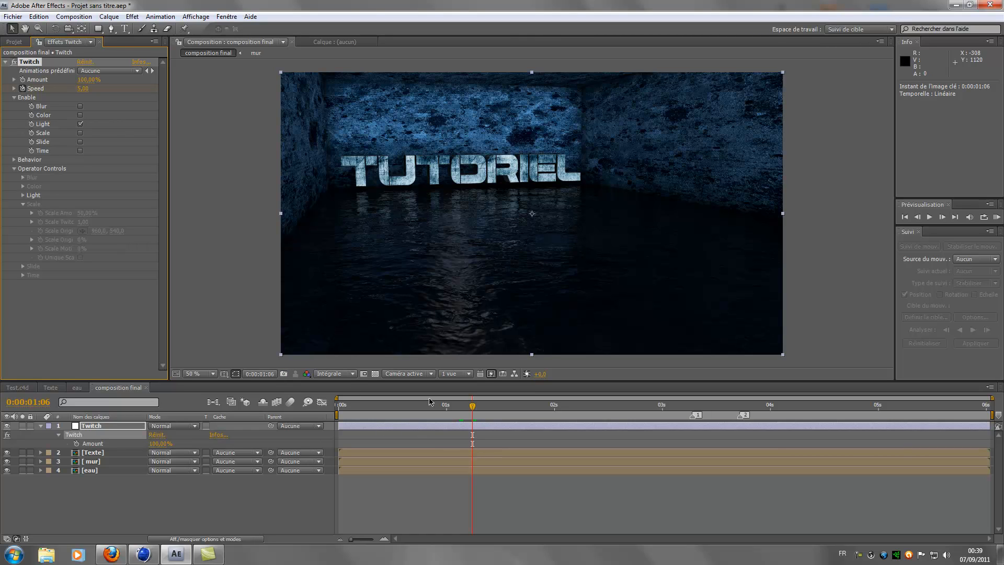
- Set the keyframed Speed of the Twitch effect to 2 and move its keyframe to marker 1 at 0:00:03:07
{"action": "left_click", "coordinate": [84, 89]}
{"action": "type", "text": "2"}
{"action": "key", "text": "Return"}
{"action": "key", "text": "u"}
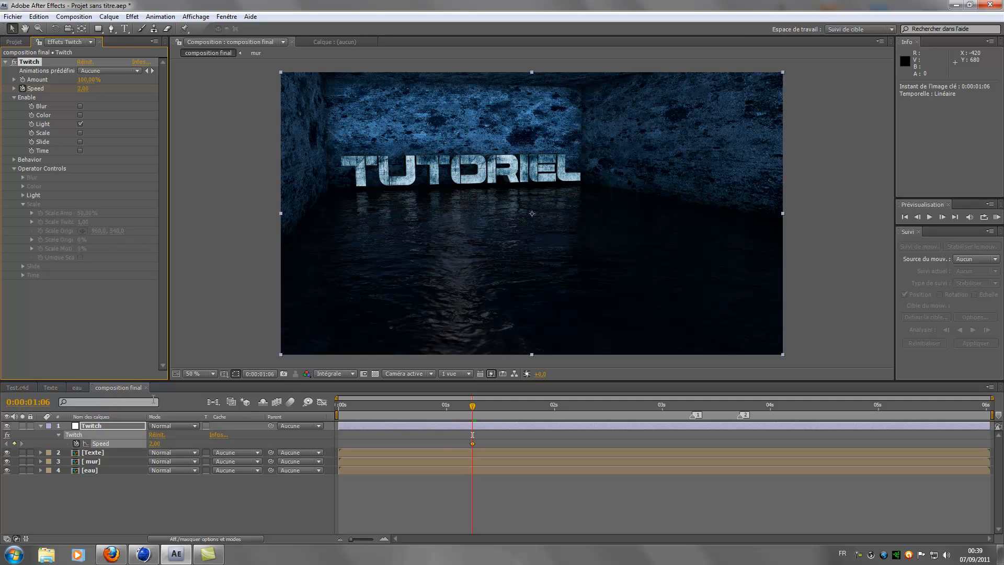
{"action": "left_click_drag", "start_coordinate": [473, 445], "coordinate": [696, 443]}
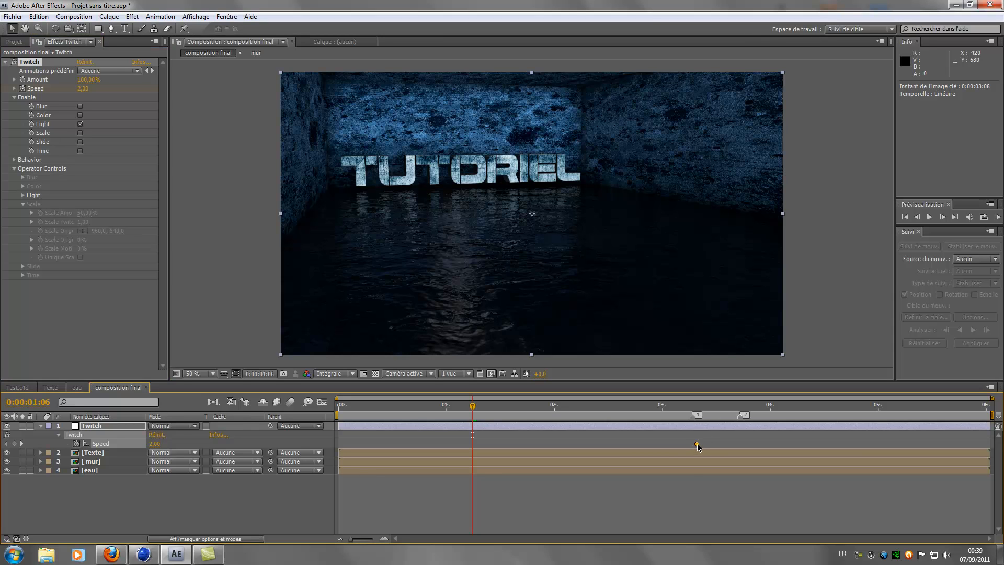
- Add a second Twitch Speed keyframe with the value 6 at marker 2, 0:00:03:18
{"action": "left_click_drag", "start_coordinate": [490, 411], "coordinate": [740, 407]}
{"action": "left_click", "coordinate": [82, 88]}
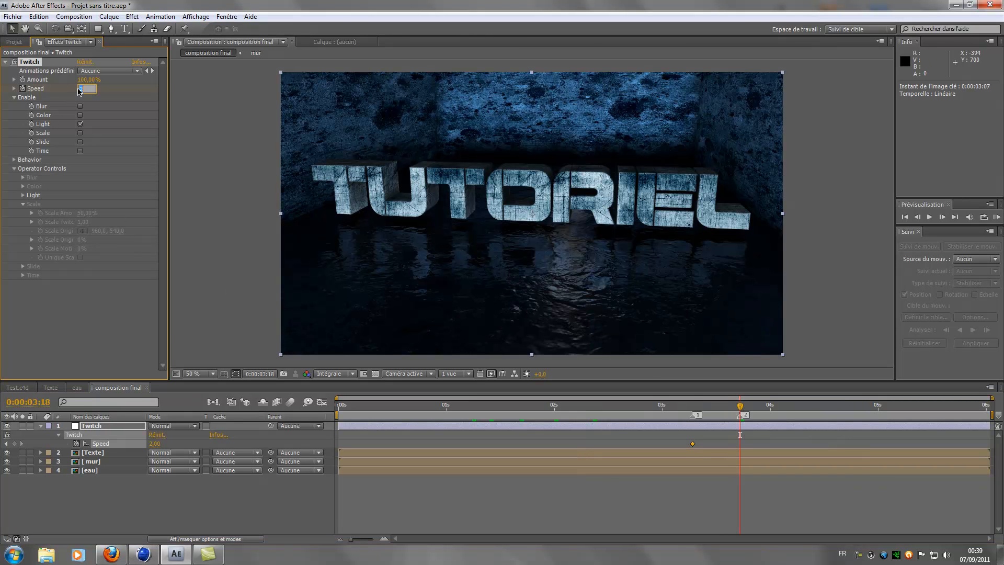
{"action": "key", "text": "Return"}
- Check the flicker at 0:00:04:07 and try Twitch's Color operator on the frame
{"action": "left_click_drag", "start_coordinate": [753, 414], "coordinate": [801, 406]}
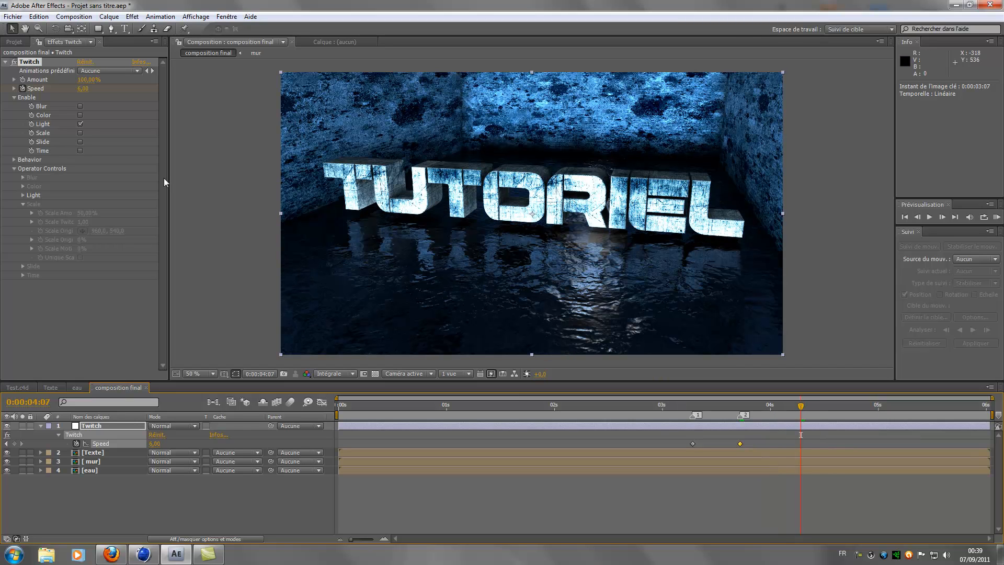
{"action": "left_click", "coordinate": [80, 115]}
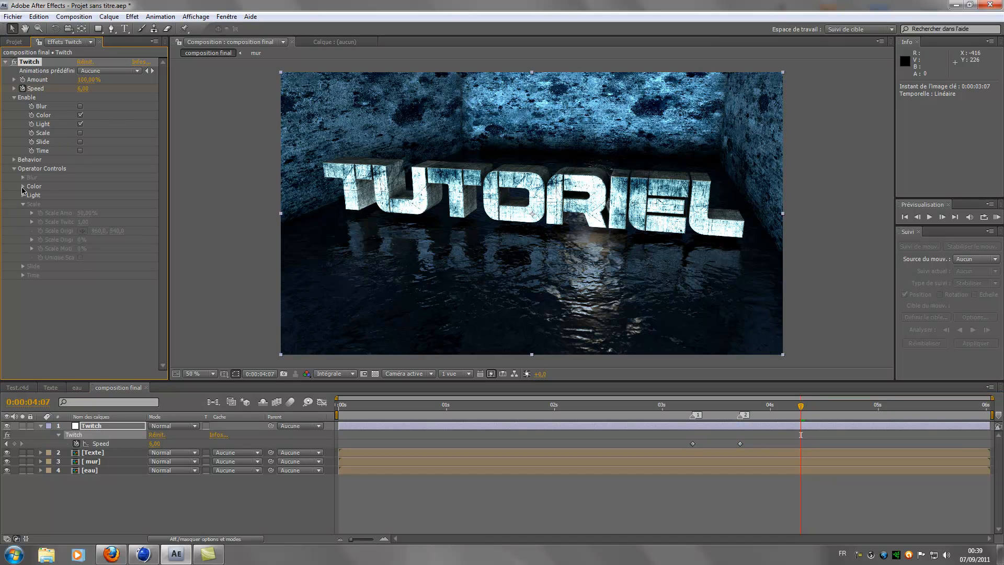
{"action": "left_click", "coordinate": [80, 115]}
- Return to 0:00:03:18, fold away the Twitch settings and create a new adjustment layer above the Twitch layer
{"action": "left_click", "coordinate": [6, 62]}
{"action": "left_click_drag", "start_coordinate": [730, 407], "coordinate": [740, 406]}
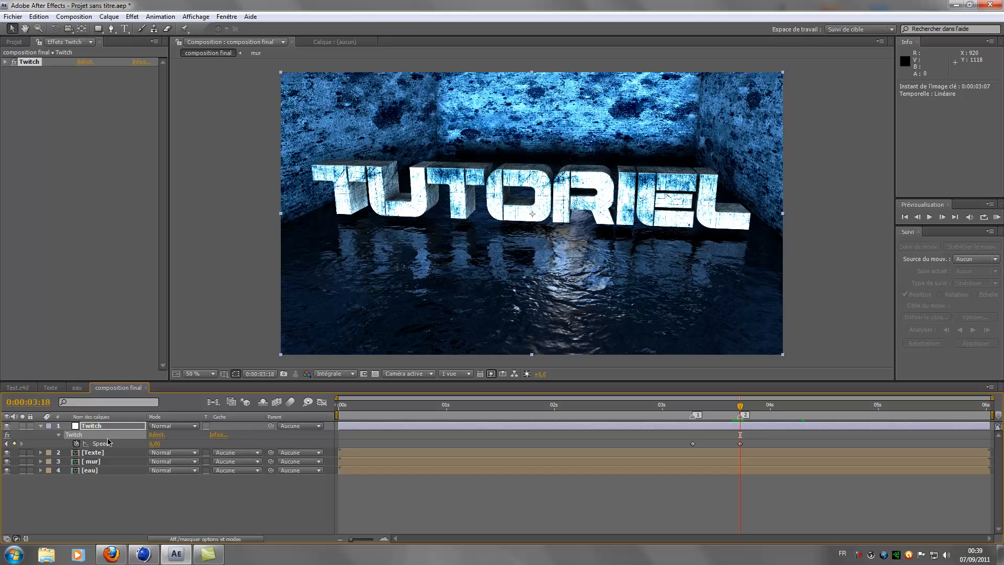
{"action": "left_click", "coordinate": [41, 426]}
{"action": "right_click", "coordinate": [81, 473]}
{"action": "mouse_move", "coordinate": [124, 443]}
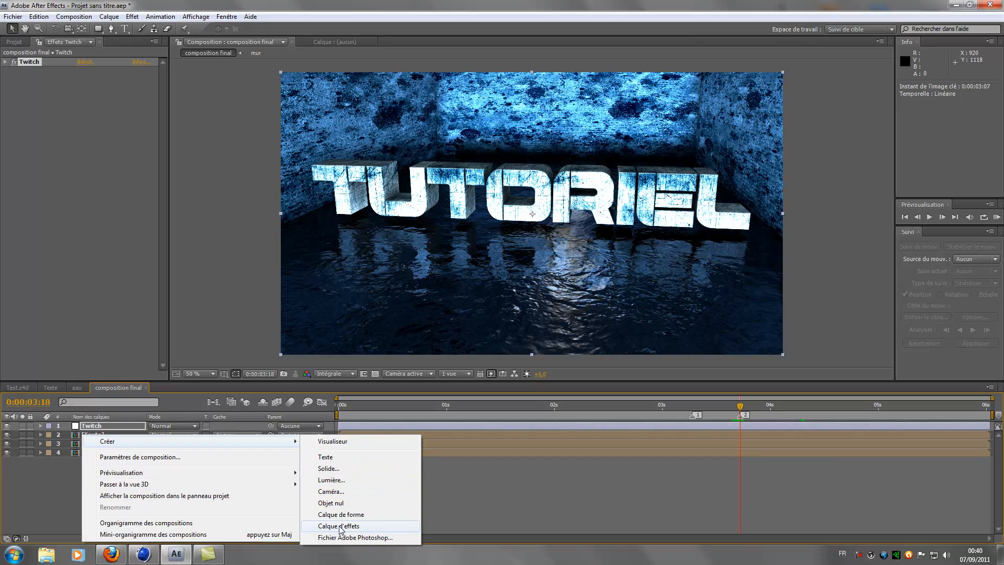
{"action": "left_click", "coordinate": [341, 526]}
- Apply Flou gaussien to the new adjustment layer and keyframe its Intensité at 0:00:03:18
{"action": "right_click", "coordinate": [58, 200]}
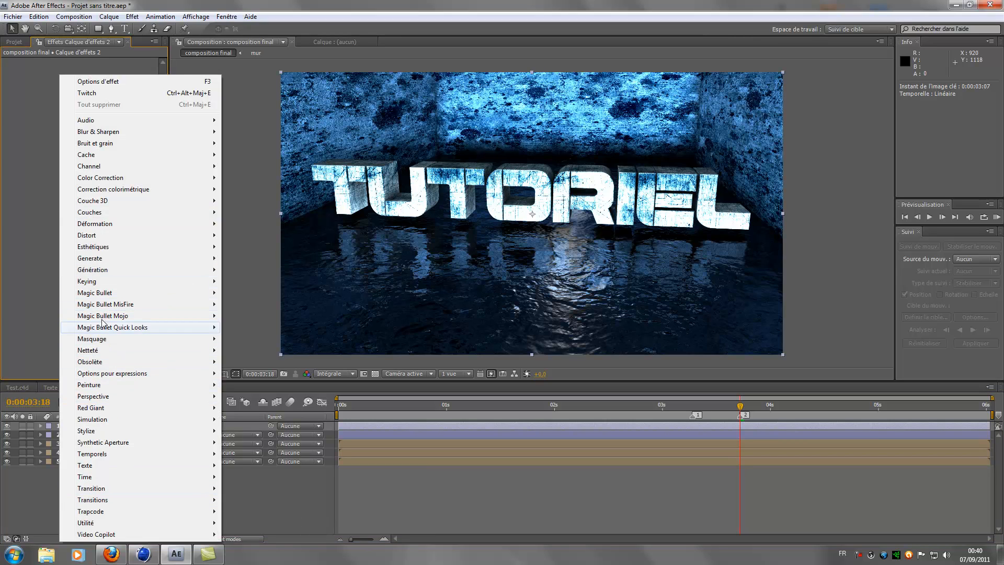
{"action": "mouse_move", "coordinate": [96, 250]}
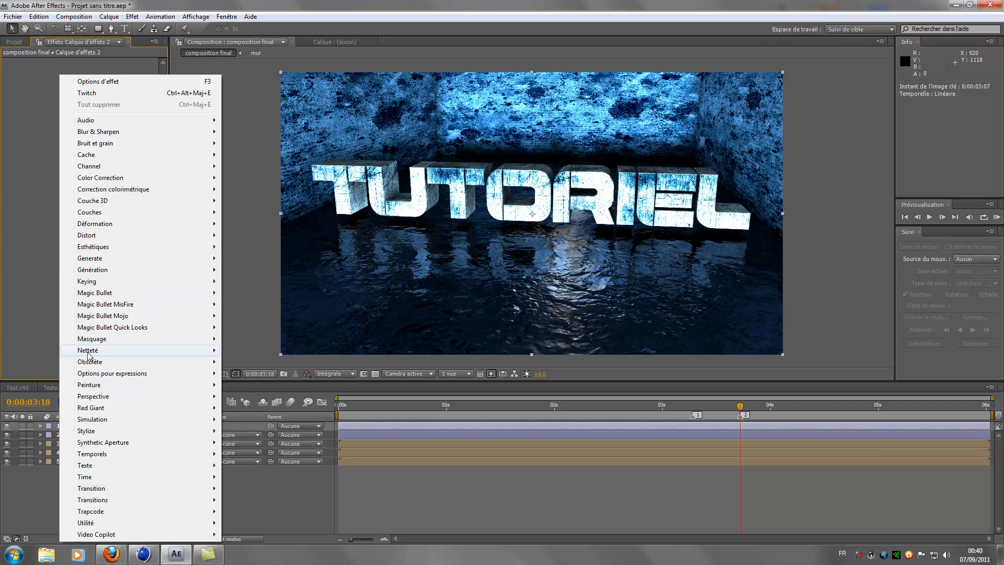
{"action": "mouse_move", "coordinate": [89, 351]}
{"action": "left_click", "coordinate": [256, 442]}
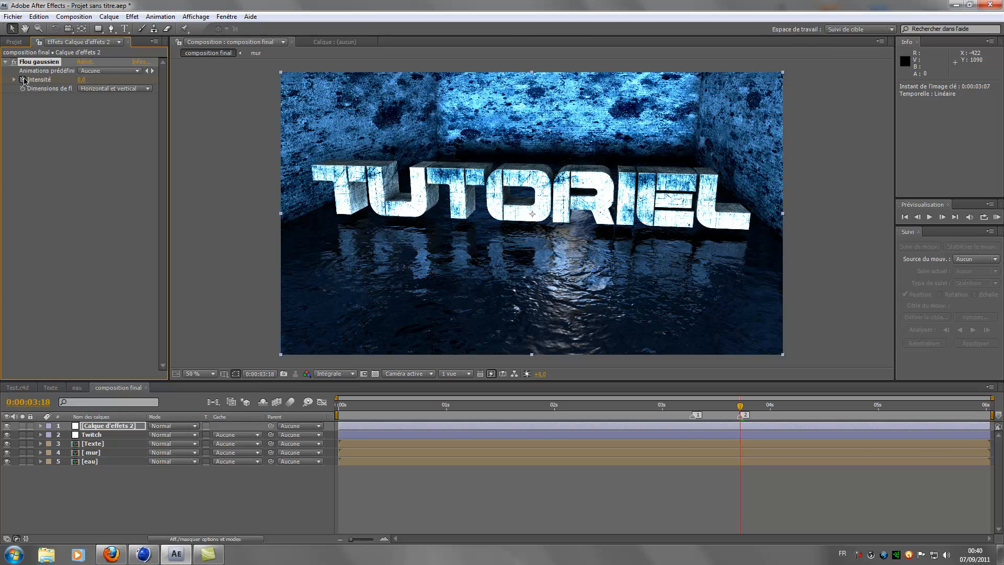
{"action": "key", "text": "u"}
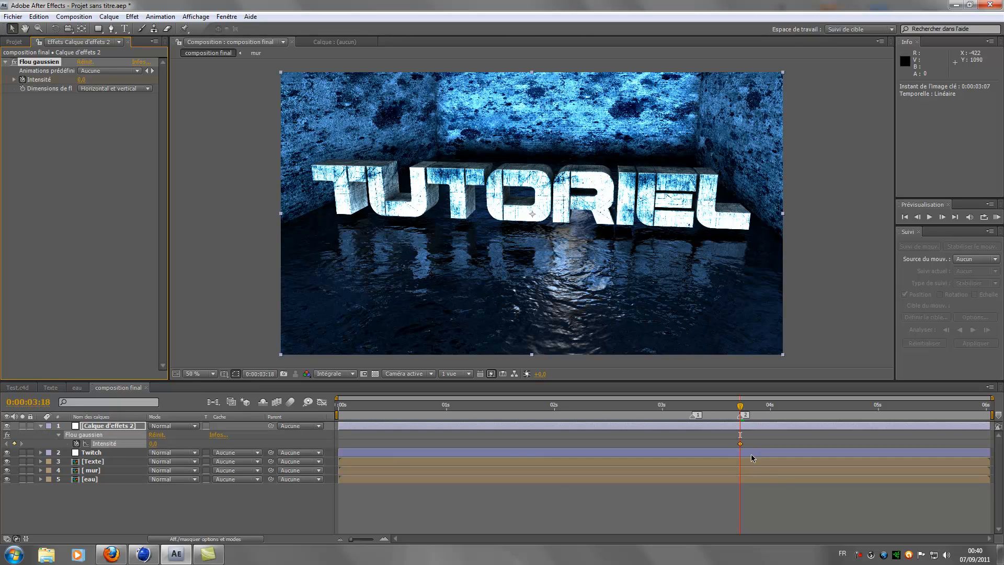
- Move the zero-blur keyframe to 0:00:03:17 and set Intensité to 20 at marker 2, 0:00:03:18
{"action": "left_click_drag", "start_coordinate": [742, 445], "coordinate": [737, 443]}
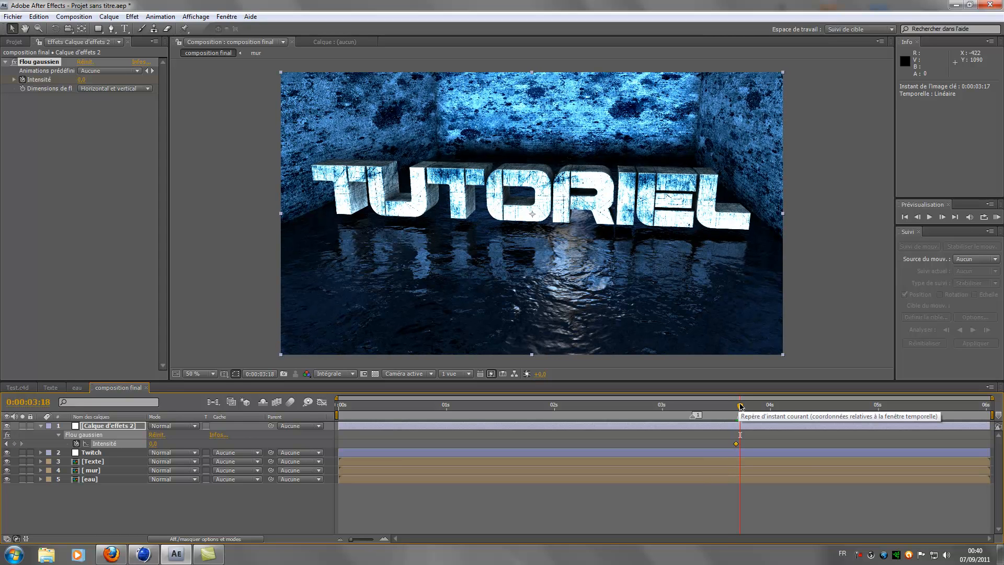
{"action": "key", "text": "shift+2"}
{"action": "left_click", "coordinate": [81, 79]}
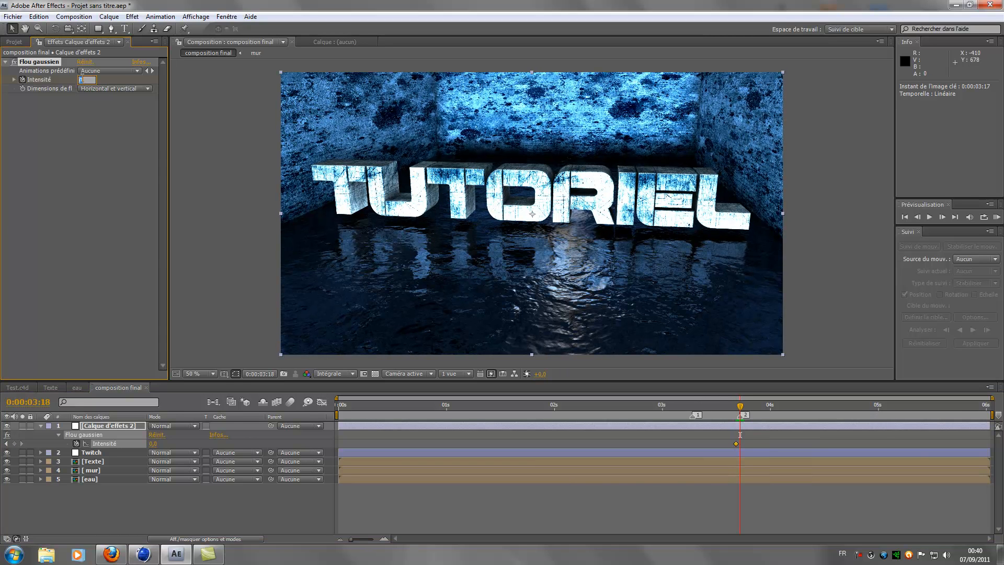
{"action": "key", "text": "Return"}
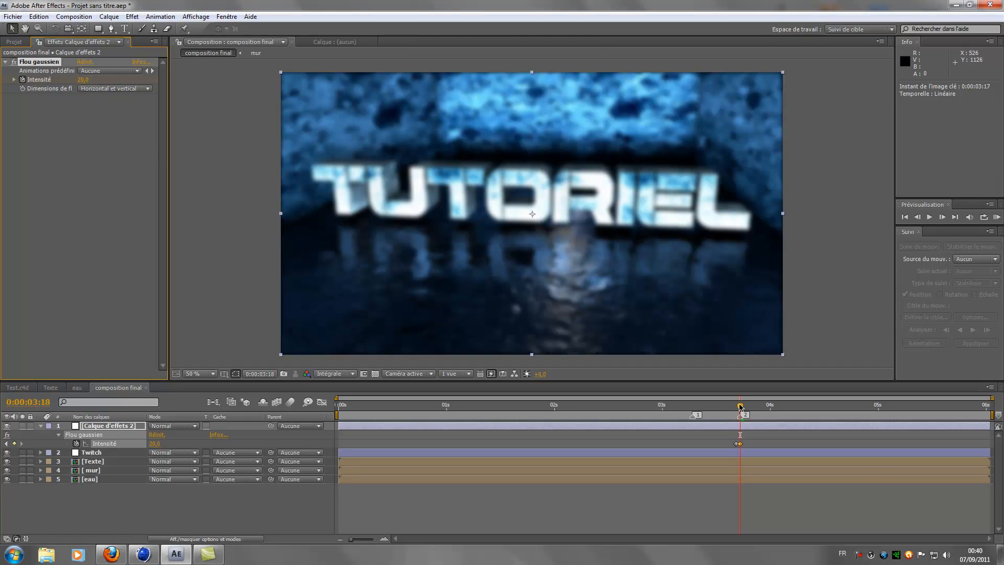
- Set the Gaussian blur's Intensité to 0 at 0:00:04:16
{"action": "left_click_drag", "start_coordinate": [740, 406], "coordinate": [839, 406]}
{"action": "left_click", "coordinate": [82, 79]}
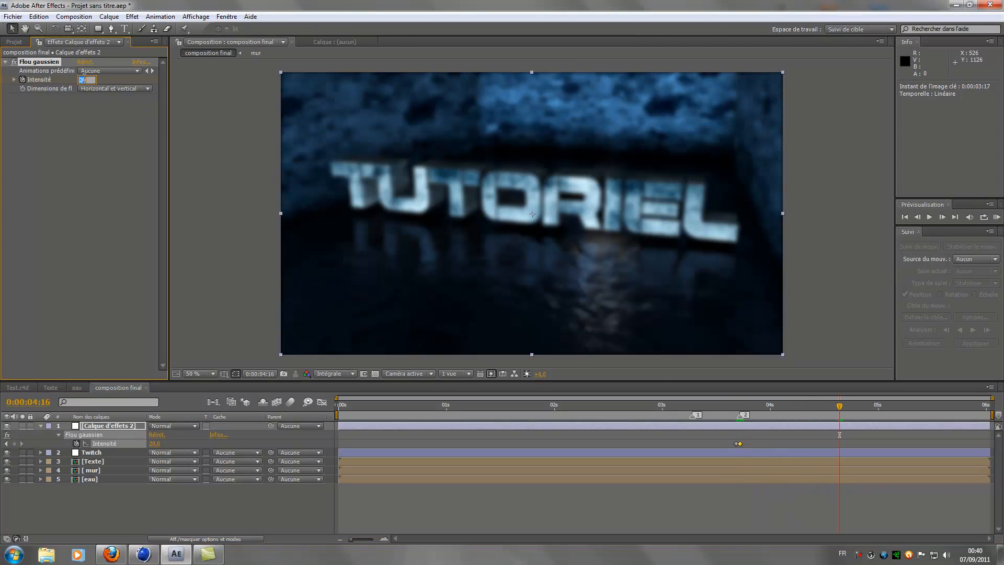
{"action": "key", "text": "Return"}
- Apply Lissage de vitesse easing to the three Intensité keyframes of the Gaussian blur
{"action": "left_click", "coordinate": [843, 435]}
{"action": "left_click_drag", "start_coordinate": [811, 444], "coordinate": [723, 449]}
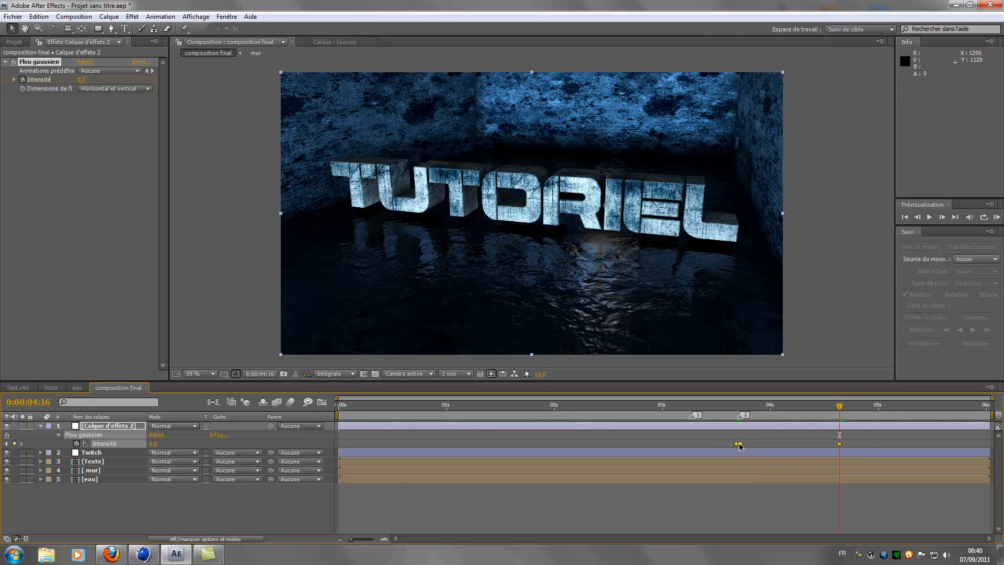
{"action": "right_click", "coordinate": [739, 444]}
{"action": "mouse_move", "coordinate": [767, 536]}
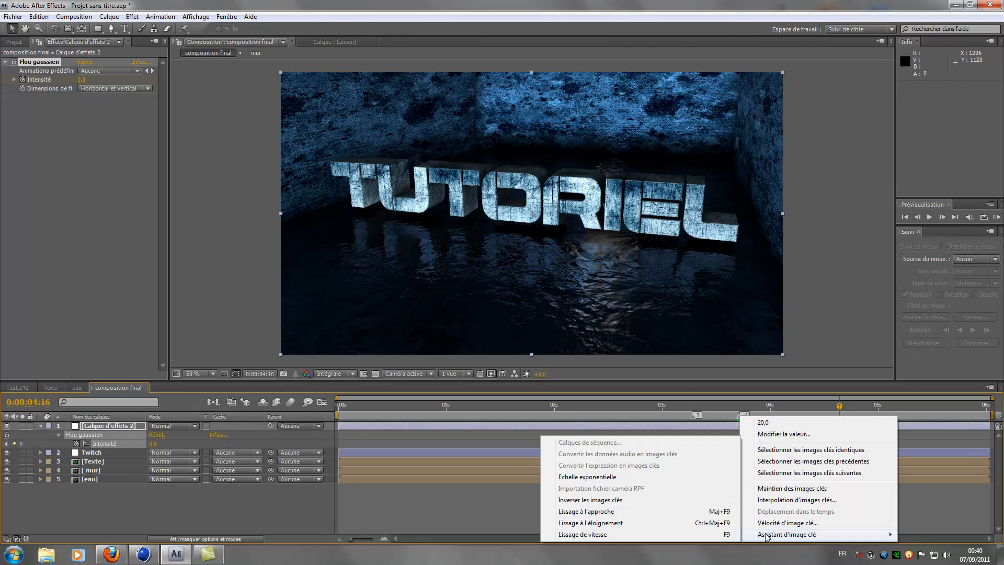
{"action": "left_click", "coordinate": [669, 530]}
{"action": "mouse_move", "coordinate": [835, 408]}
{"action": "left_mouse_down"}
{"action": "mouse_move", "coordinate": [717, 407]}
{"action": "mouse_move", "coordinate": [840, 411]}
{"action": "left_mouse_up"}
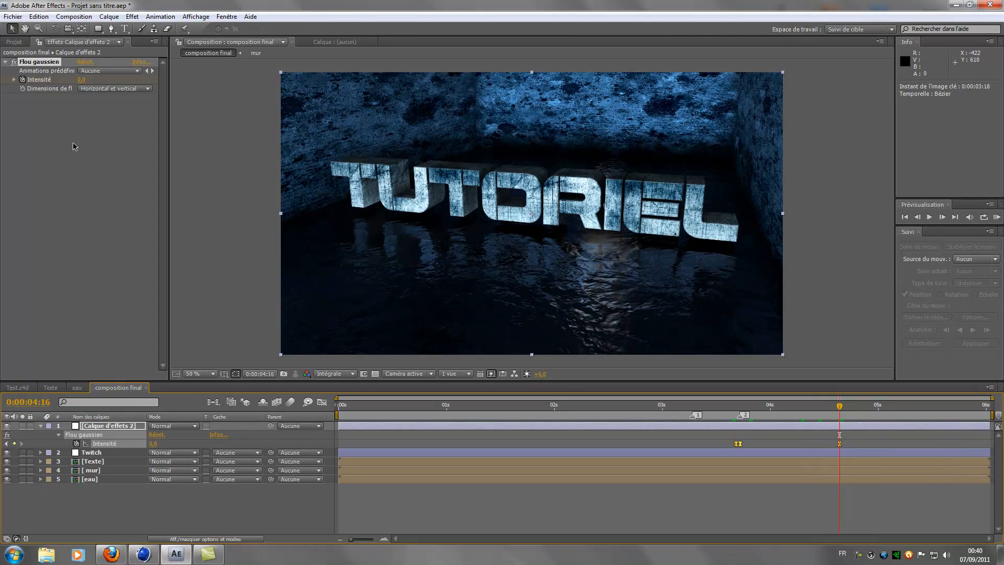
- Delete the Gaussian blur adjustment layer and move to 0:00:03:13 with the Twitch layer selected
{"action": "left_click", "coordinate": [104, 425]}
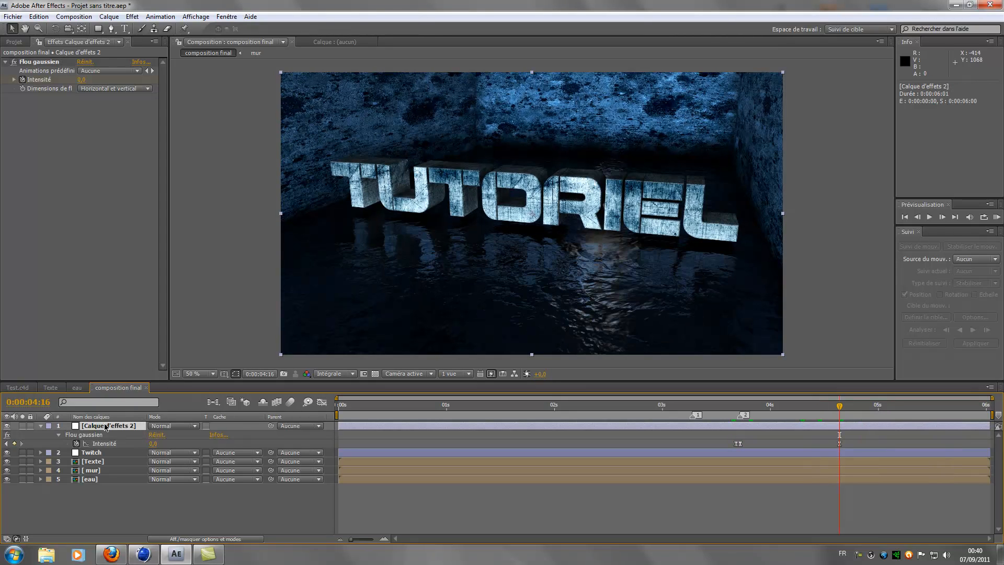
{"action": "key", "text": "Delete"}
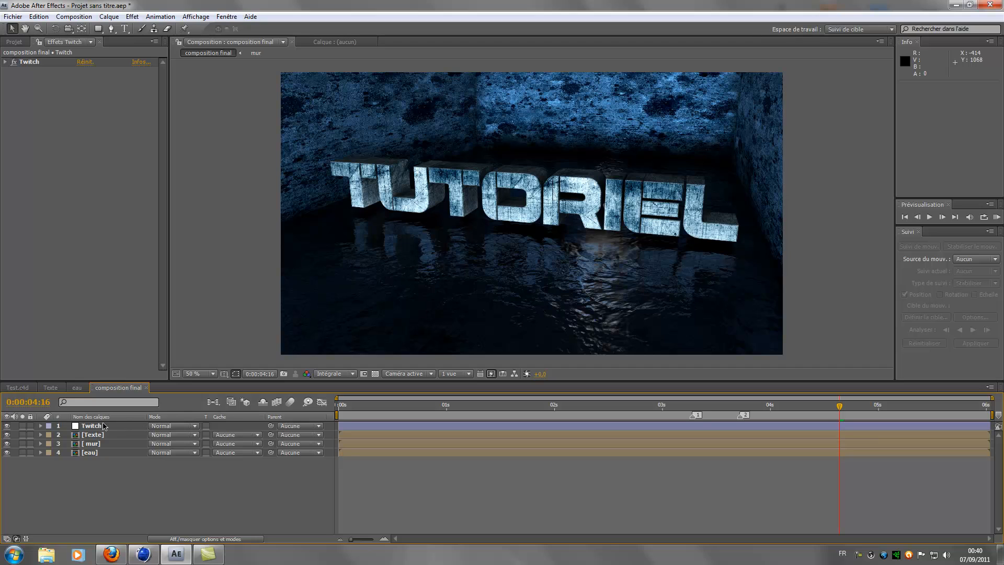
{"action": "left_click", "coordinate": [104, 425]}
{"action": "left_click", "coordinate": [722, 406]}
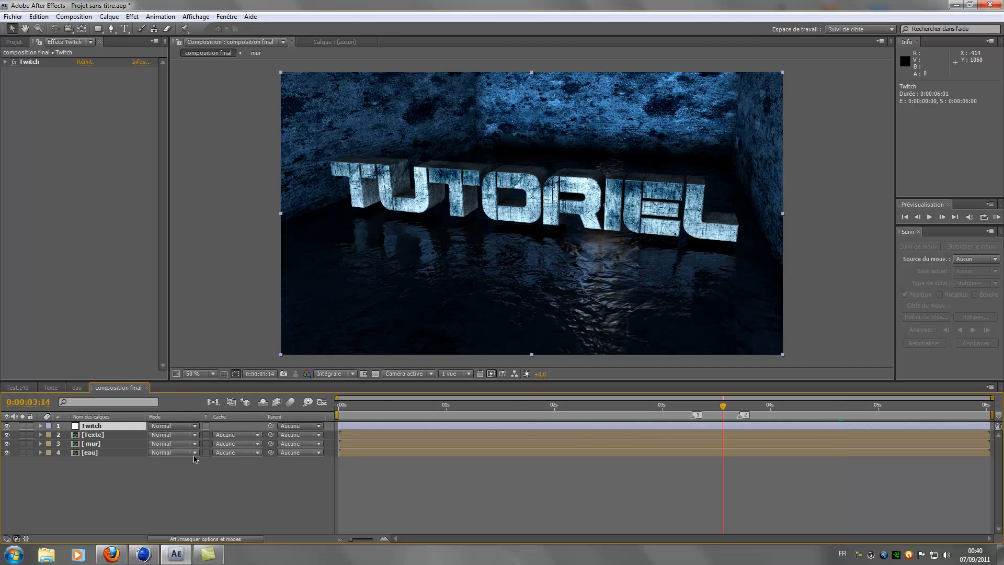
{"action": "left_click_drag", "start_coordinate": [696, 404], "coordinate": [718, 406]}
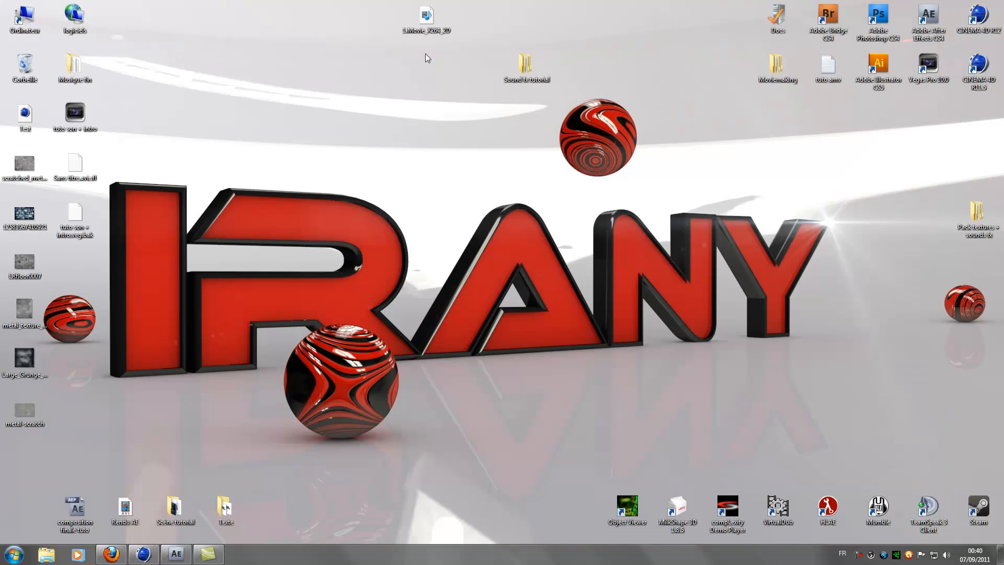
- Play the desktop video 1.Movie_X264_2D to examine the reference effects, and return to After Effects
{"action": "double_click", "coordinate": [426, 17]}
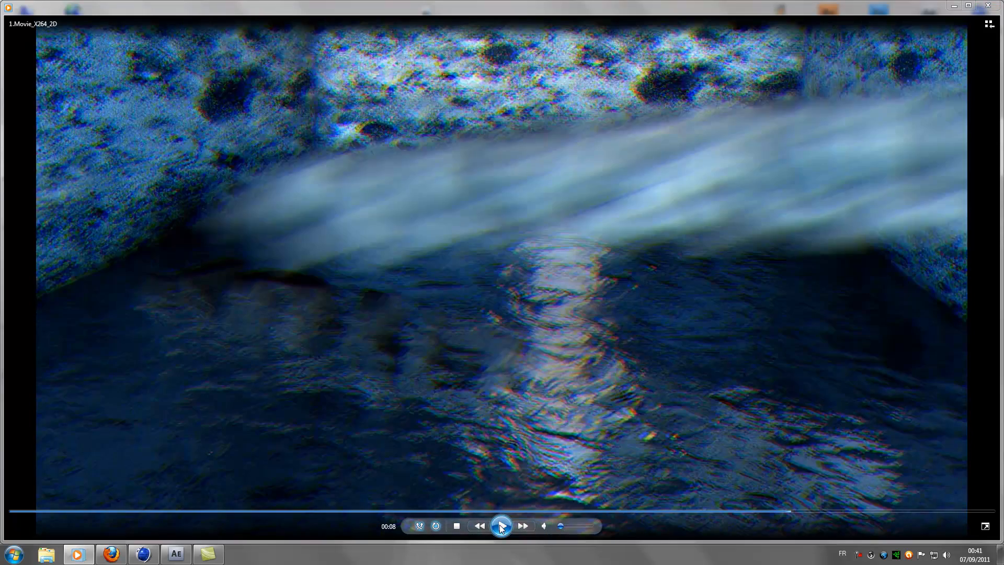
{"action": "left_click", "coordinate": [501, 526]}
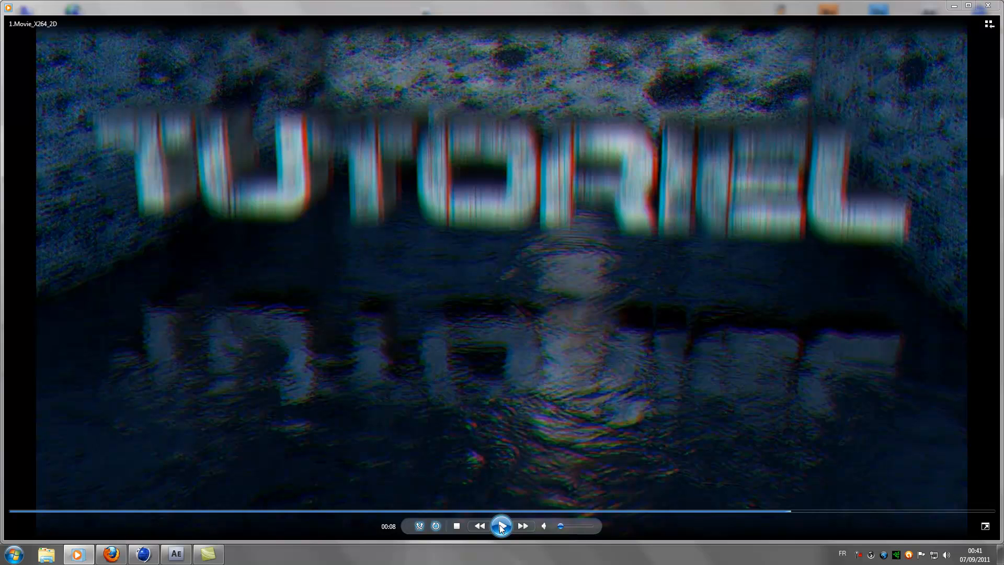
{"action": "left_click", "coordinate": [176, 554]}
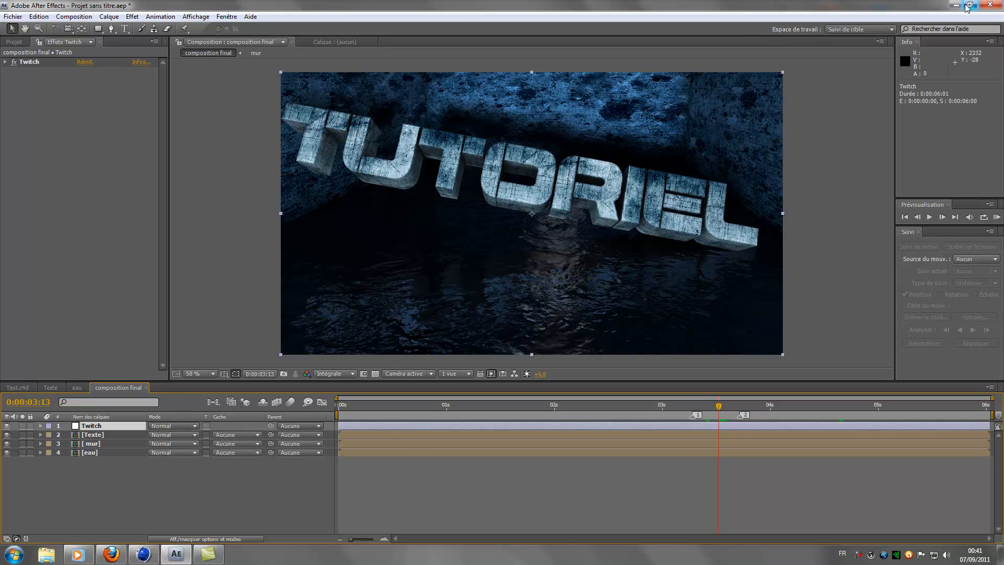
- Unfold the Twitch layer's effect settings, enable Slide and adjust its Slide options
{"action": "right_click", "coordinate": [67, 148]}
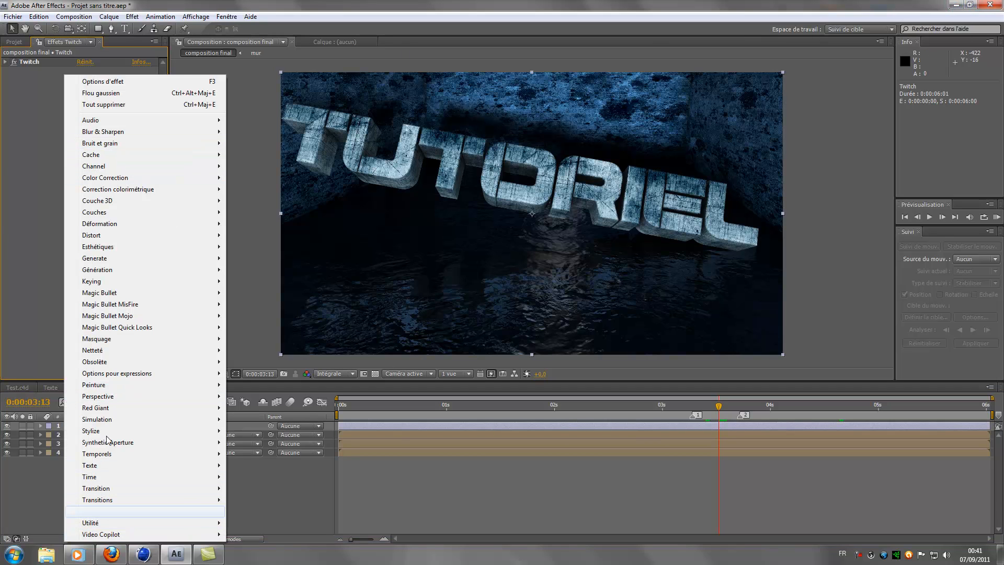
{"action": "left_click", "coordinate": [6, 65]}
{"action": "left_click", "coordinate": [6, 63]}
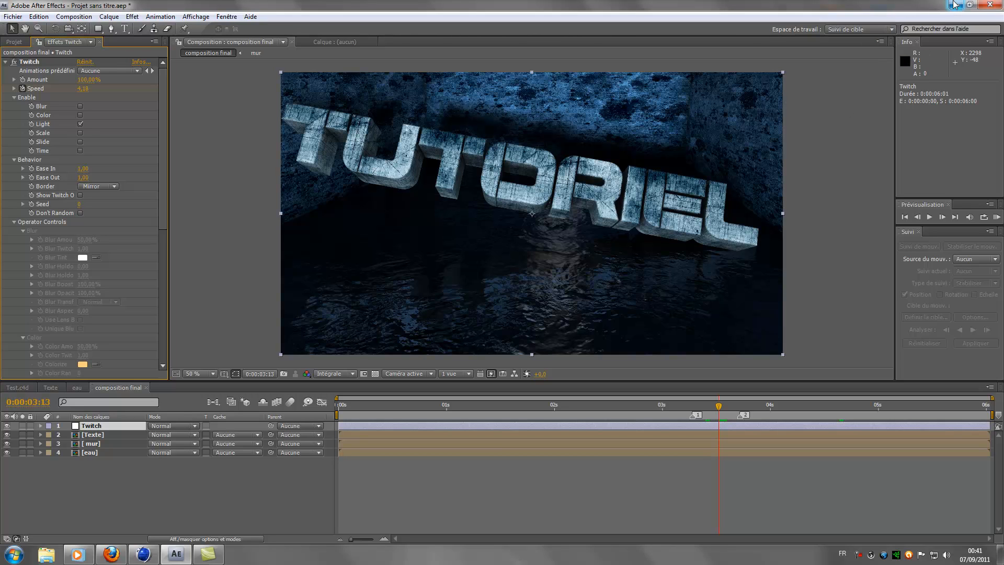
{"action": "left_click", "coordinate": [81, 142]}
{"action": "left_click", "coordinate": [23, 320]}
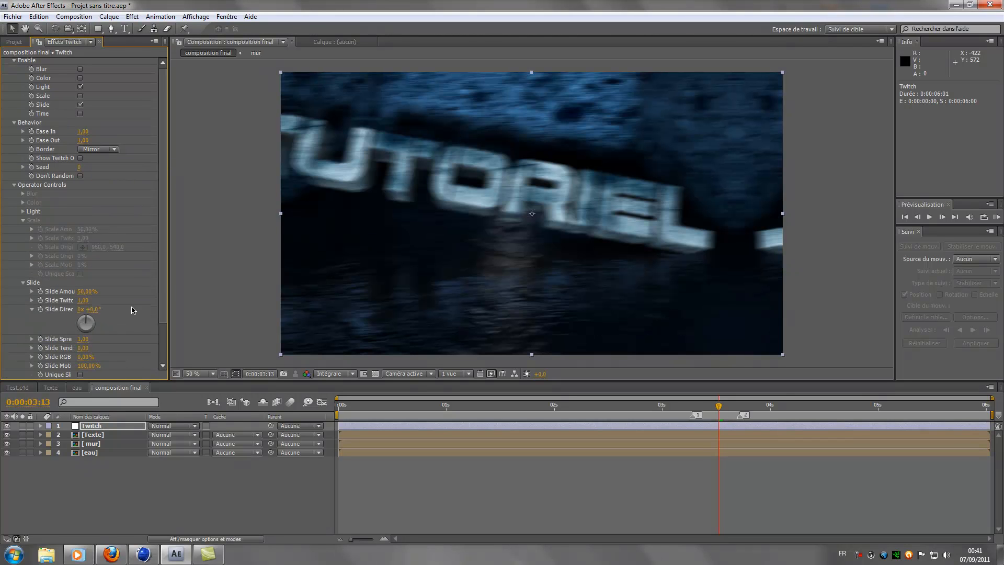
{"action": "left_click_drag", "start_coordinate": [165, 222], "coordinate": [155, 269]}
{"action": "left_click", "coordinate": [80, 348]}
{"action": "key", "text": "Return"}
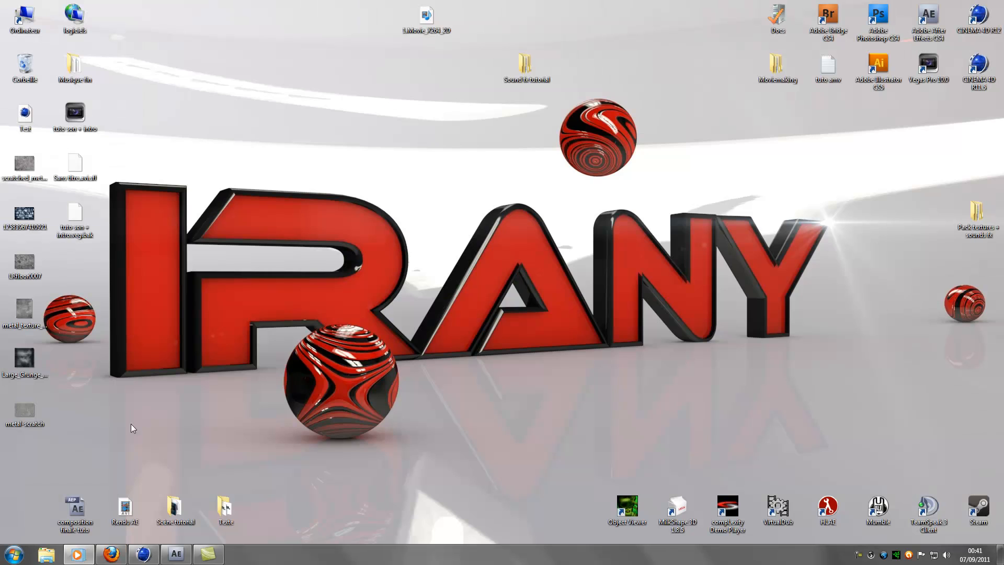
- Return to After Effects, apply Video Copilot's Twitch to Texte seul in the Texte composition and unfold its Enable and Operator Controls settings
{"action": "left_click", "coordinate": [176, 554]}
{"action": "left_click", "coordinate": [50, 388]}
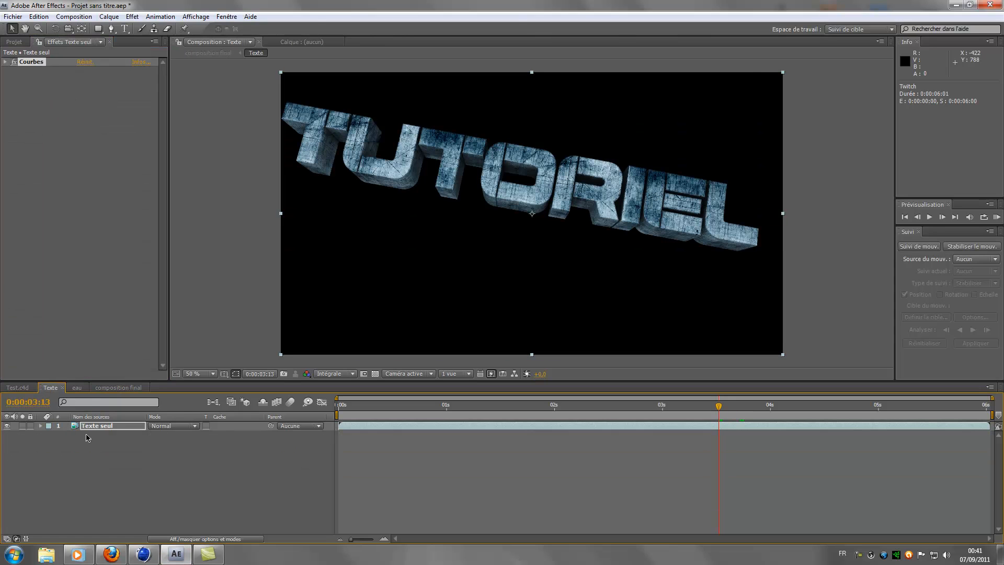
{"action": "right_click", "coordinate": [51, 207]}
{"action": "mouse_move", "coordinate": [89, 534]}
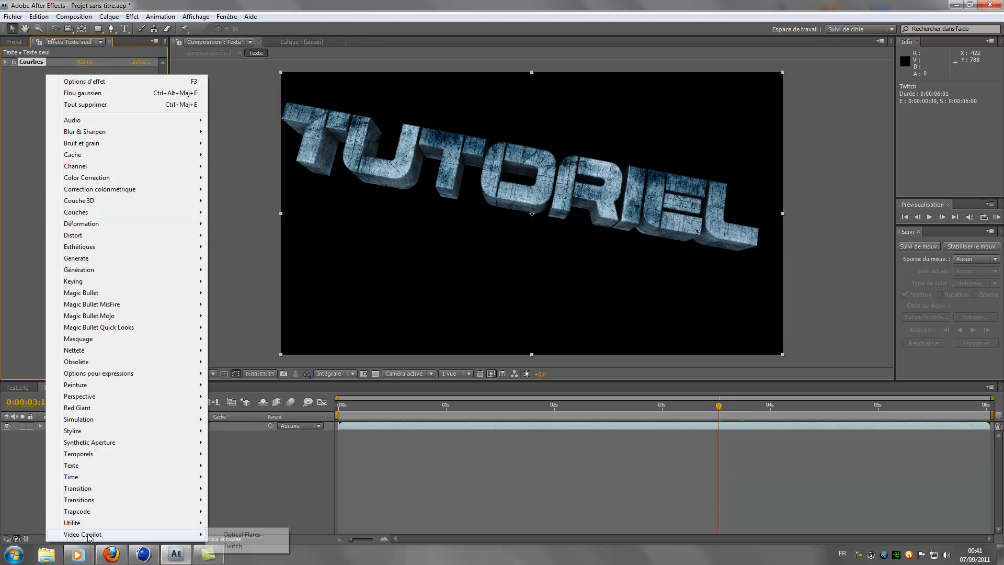
{"action": "left_click", "coordinate": [233, 545]}
{"action": "left_click", "coordinate": [14, 107]}
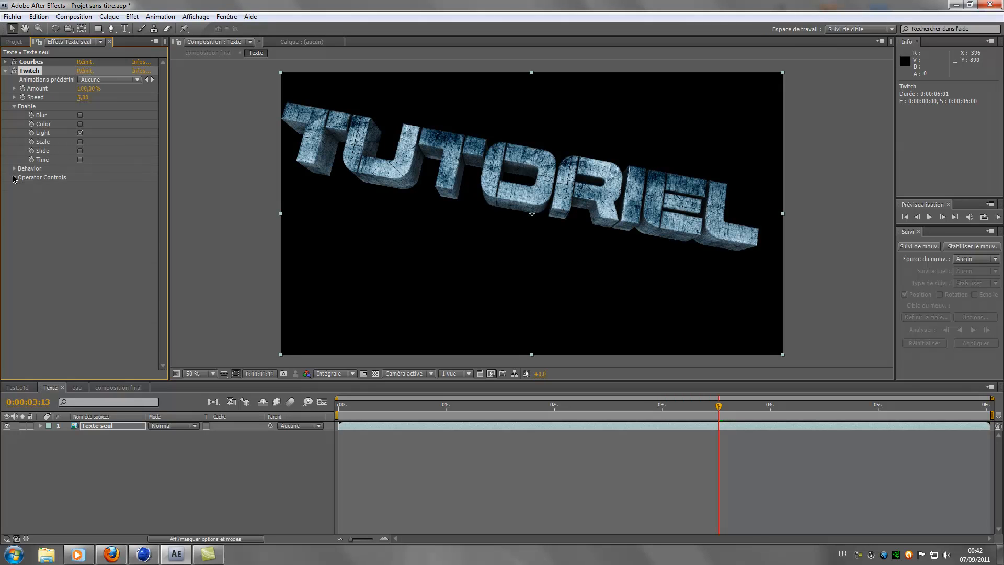
{"action": "left_click", "coordinate": [14, 178]}
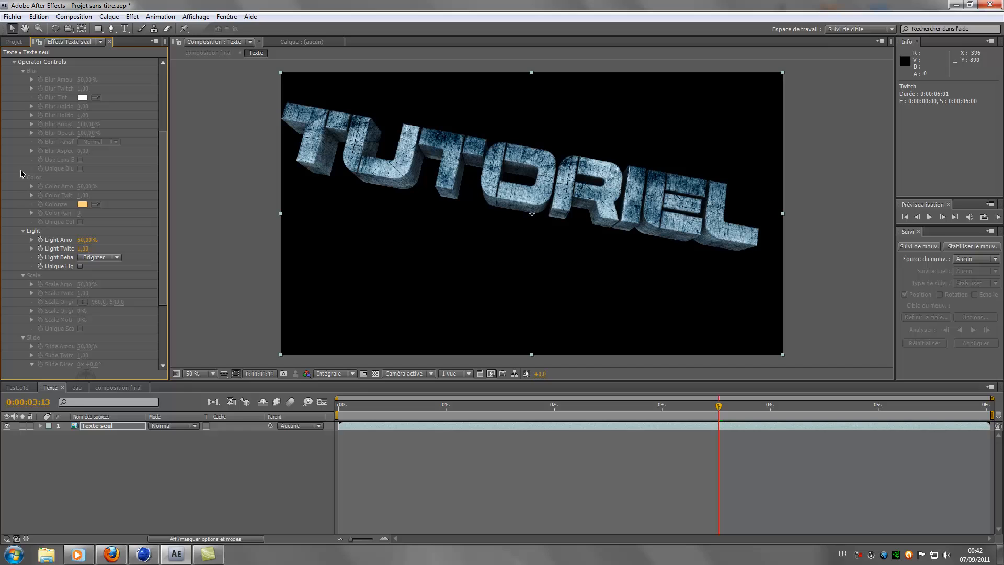
{"action": "left_click", "coordinate": [87, 238]}
{"action": "key", "text": "Return"}
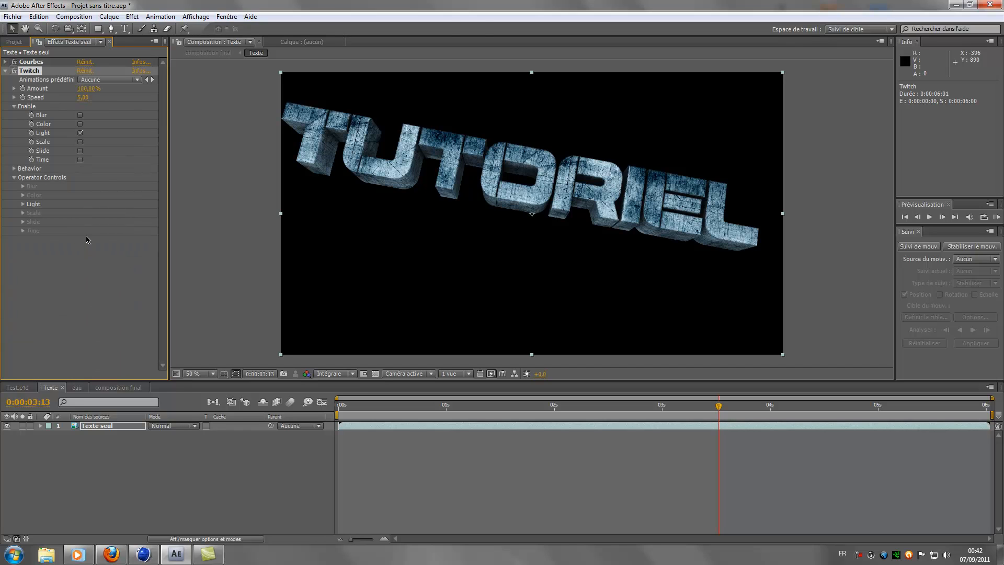
- Enable Slide in the text's Twitch effect, with a slide direction of 1x +111° and a slide spread of 0
{"action": "left_click", "coordinate": [80, 150]}
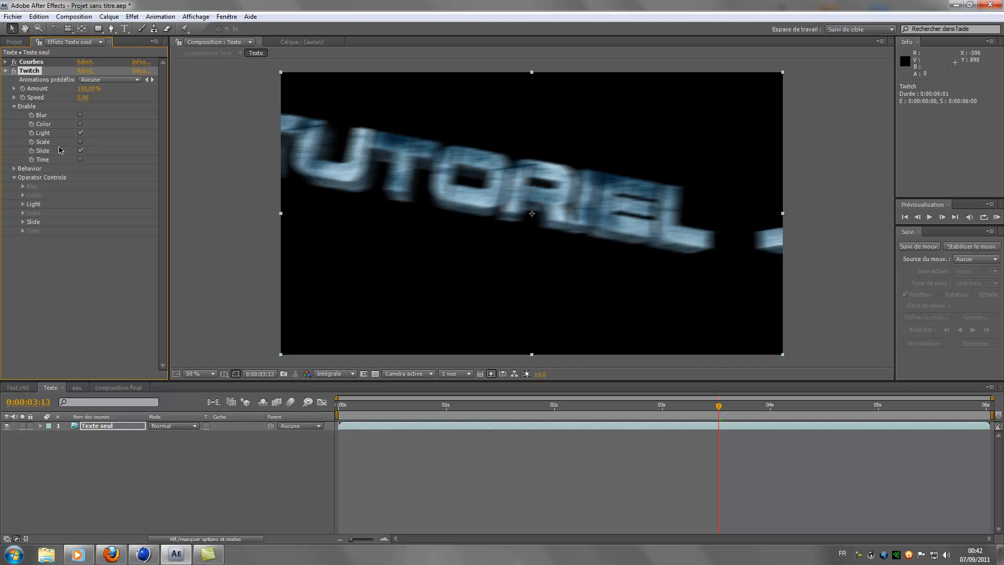
{"action": "left_click", "coordinate": [23, 222]}
{"action": "mouse_move", "coordinate": [90, 271]}
{"action": "left_mouse_down"}
{"action": "mouse_move", "coordinate": [93, 251]}
{"action": "mouse_move", "coordinate": [87, 278]}
{"action": "left_mouse_up"}
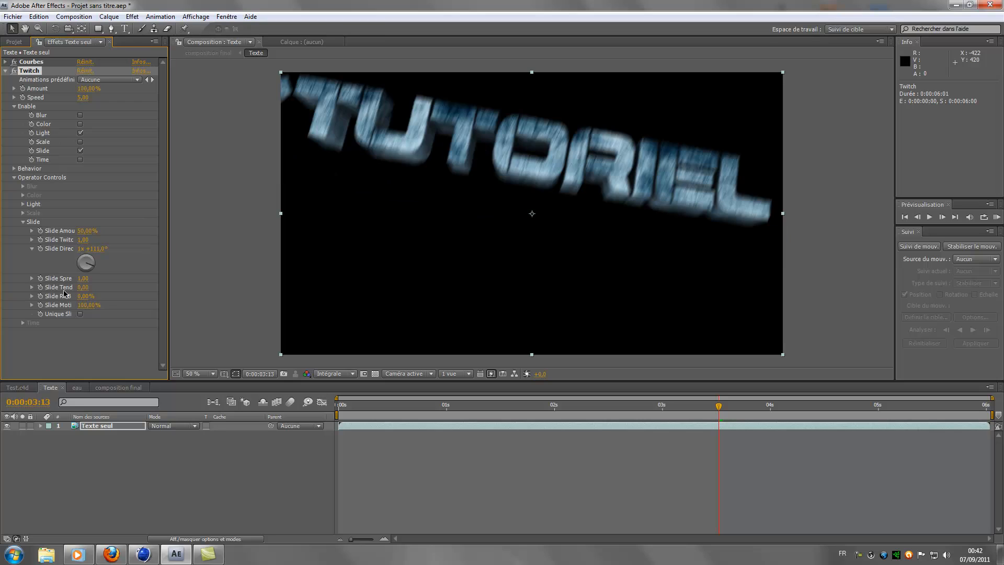
{"action": "left_click", "coordinate": [80, 280]}
{"action": "key", "text": "Return"}
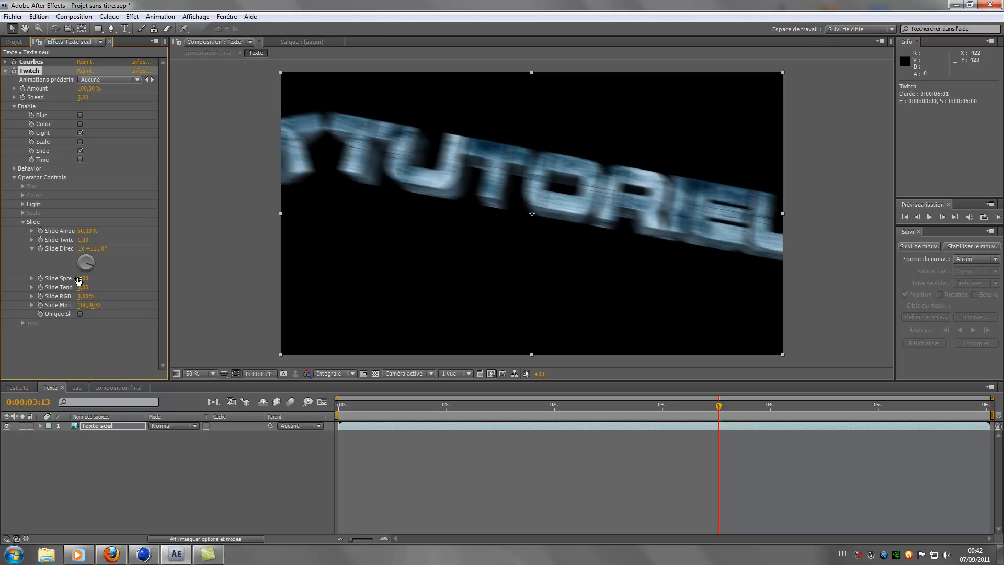
- Enable Scale alongside Slide in the text's Twitch effect and preview the animation up to 0:00:01:22
{"action": "left_click_drag", "start_coordinate": [418, 405], "coordinate": [464, 404]}
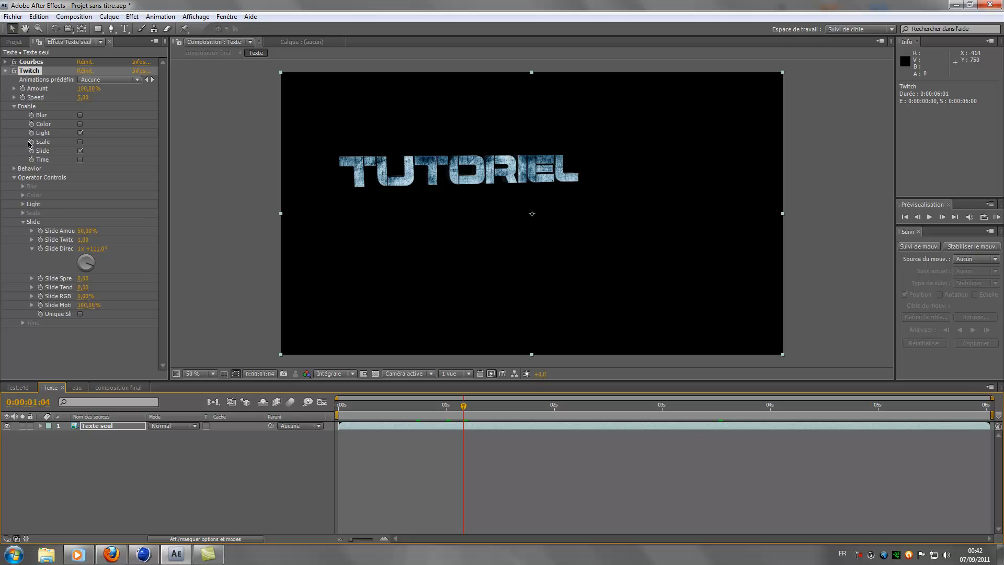
{"action": "left_click", "coordinate": [80, 142]}
{"action": "left_click", "coordinate": [80, 151]}
{"action": "left_click_drag", "start_coordinate": [464, 406], "coordinate": [541, 413]}
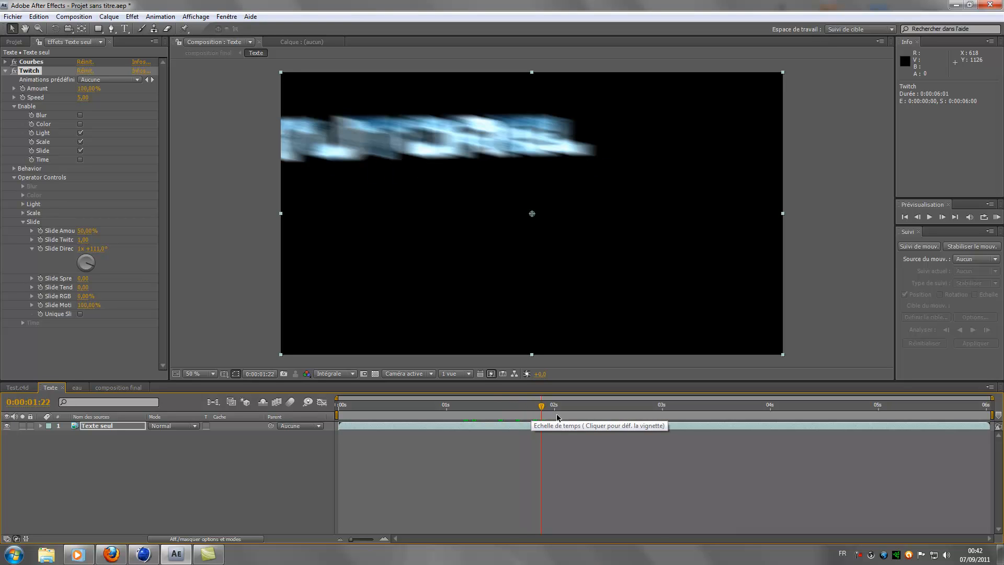
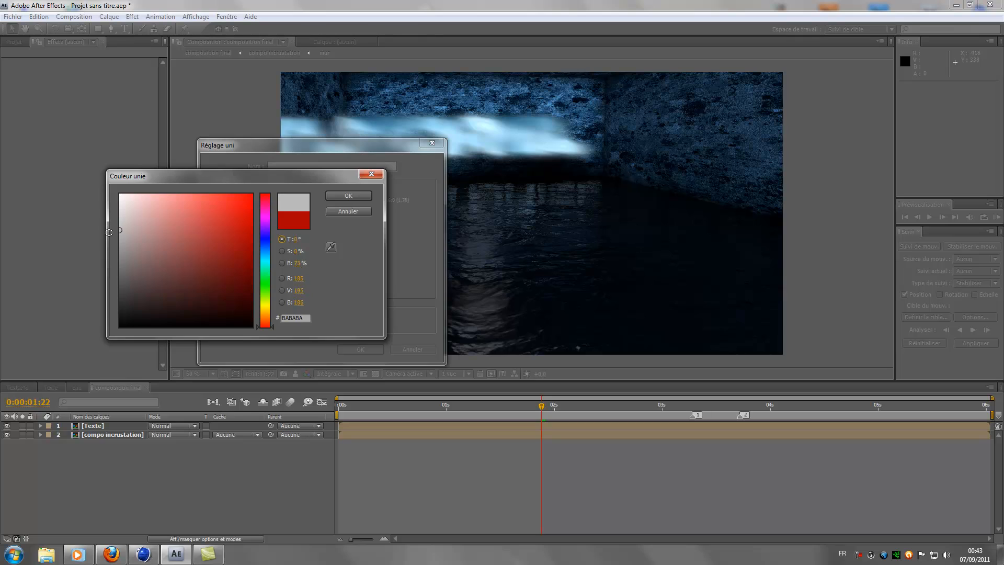
- Create a light grey 1920 × 1080 px solid in composition final and delete the Texte layer below it
{"action": "left_click", "coordinate": [325, 195]}
{"action": "left_click", "coordinate": [367, 348]}
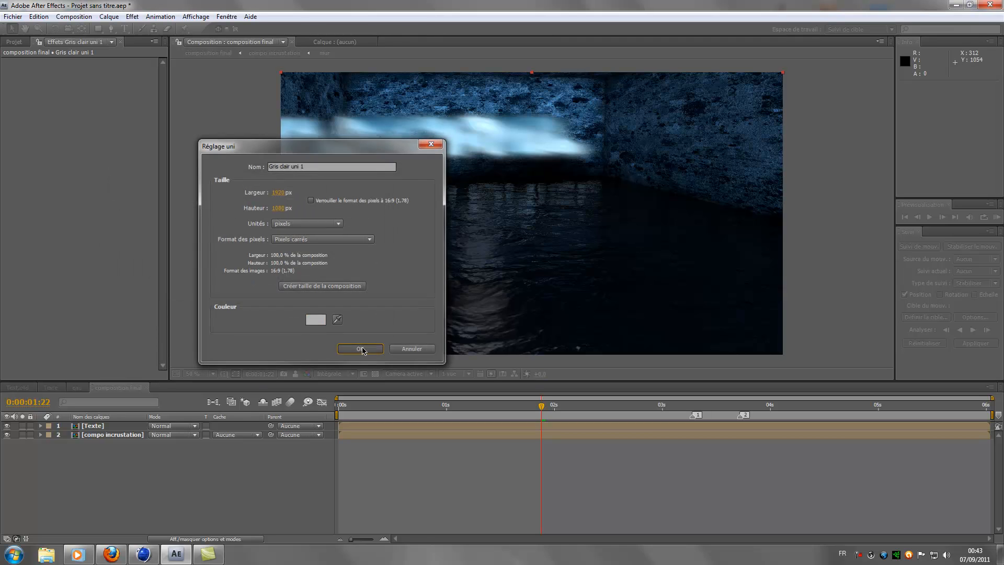
{"action": "left_click", "coordinate": [89, 435]}
{"action": "key", "text": "Delete"}
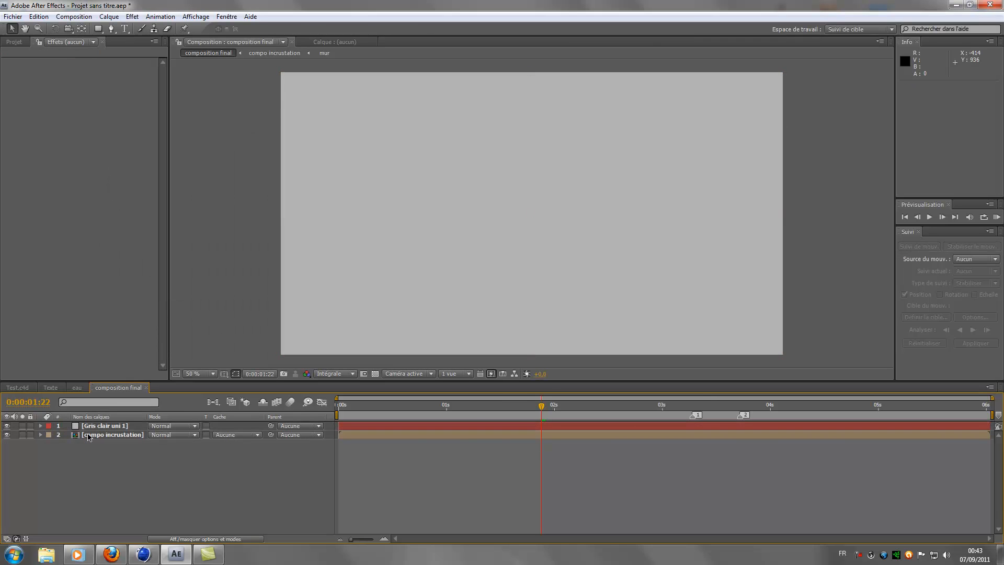
- Add a full-size elliptical mask to the grey solid and reveal its mask properties
{"action": "left_click", "coordinate": [116, 426]}
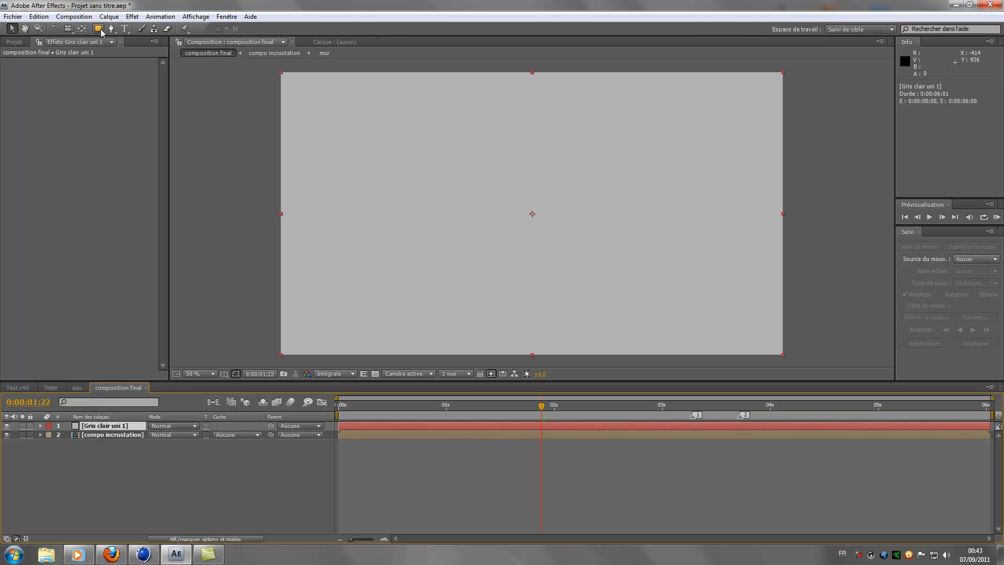
{"action": "left_click_drag", "start_coordinate": [98, 28], "coordinate": [137, 51]}
{"action": "double_click", "coordinate": [98, 28]}
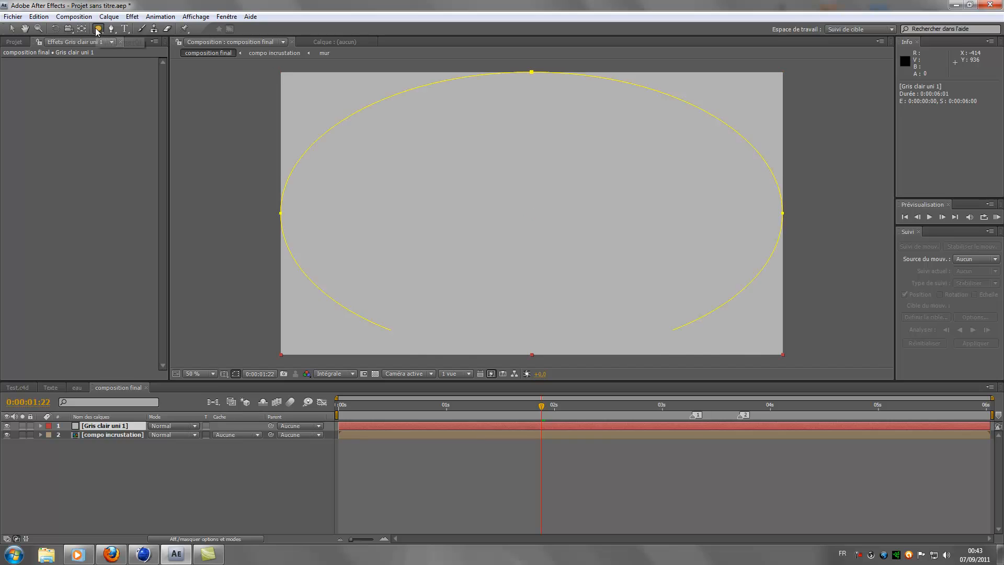
{"action": "key", "text": "m"}
{"action": "key", "text": "m"}
- Set the elliptical mask's feather to 170 pixels and its expansion to about -76 pixels, and fold away the solid's properties
{"action": "left_click", "coordinate": [174, 453]}
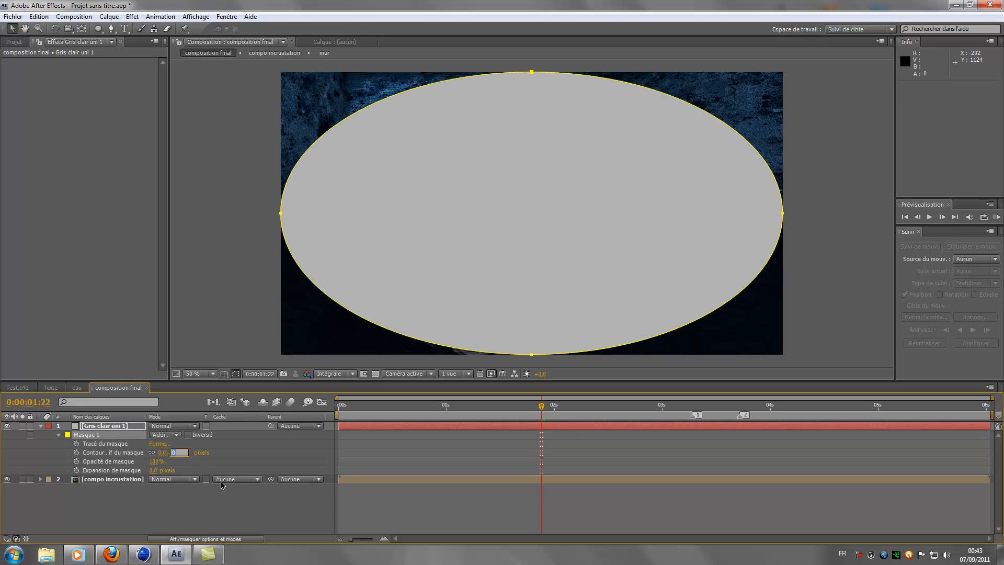
{"action": "type", "text": "133"}
{"action": "key", "text": "Return"}
{"action": "left_click", "coordinate": [183, 453]}
{"action": "type", "text": "170"}
{"action": "key", "text": "Return"}
{"action": "mouse_move", "coordinate": [153, 471]}
{"action": "left_mouse_down"}
{"action": "mouse_move", "coordinate": [146, 487]}
{"action": "mouse_move", "coordinate": [152, 471]}
{"action": "mouse_move", "coordinate": [140, 472]}
{"action": "left_mouse_up"}
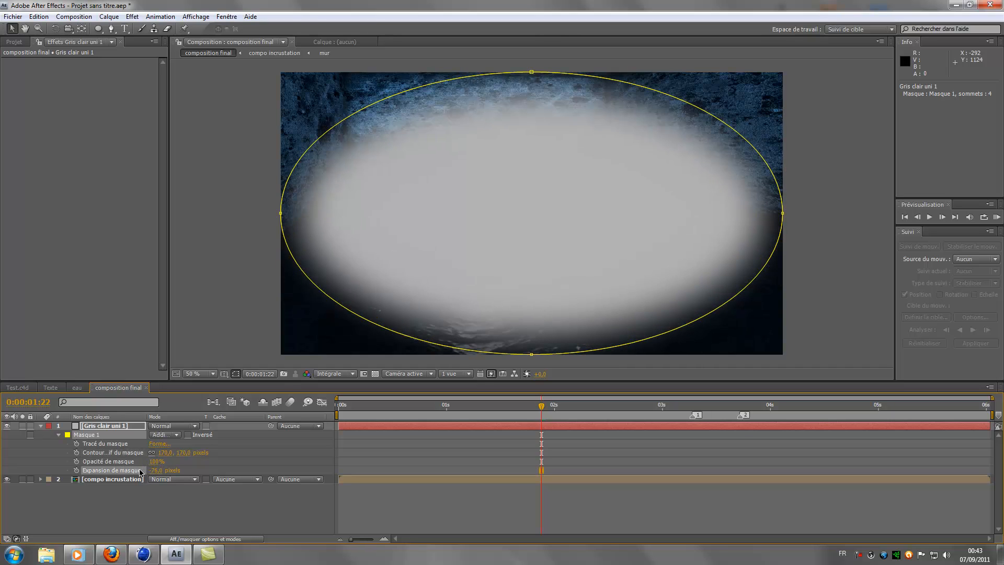
{"action": "left_click", "coordinate": [40, 427]}
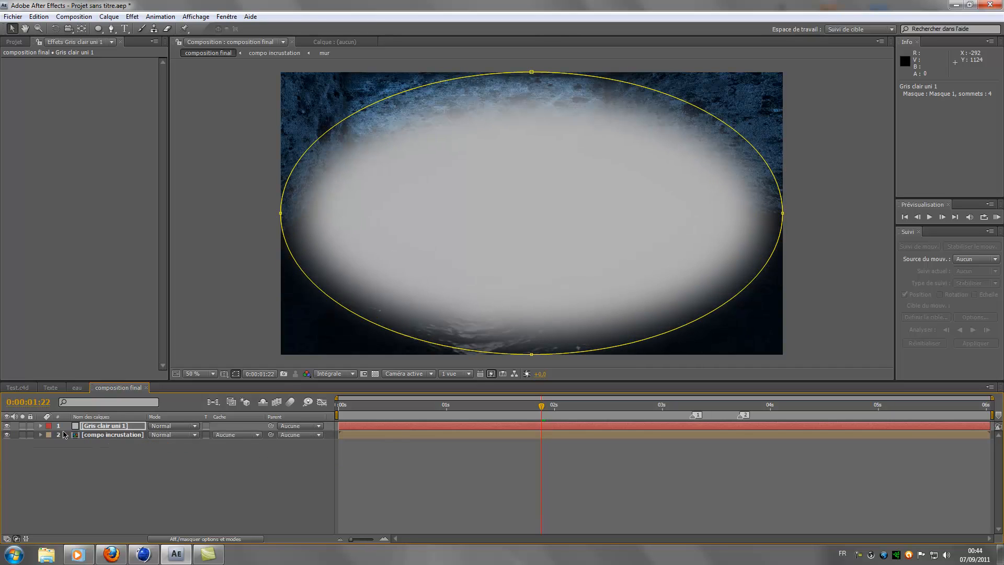
- Select the masked grey solid and move through the timeline to 0:00:01:16
{"action": "left_click", "coordinate": [137, 460]}
{"action": "left_click", "coordinate": [110, 435]}
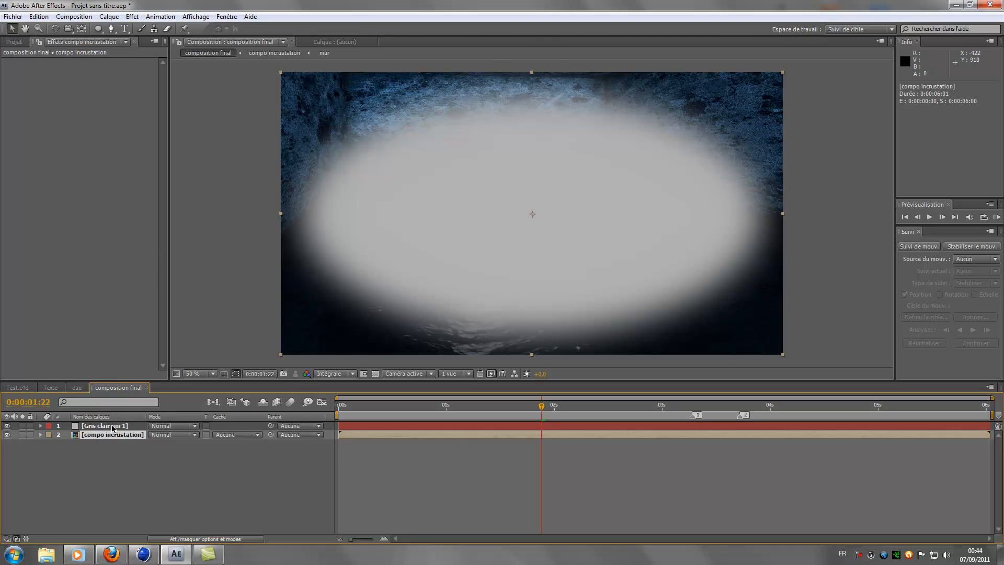
{"action": "left_click", "coordinate": [113, 428]}
{"action": "left_click", "coordinate": [469, 405]}
{"action": "left_click", "coordinate": [494, 414]}
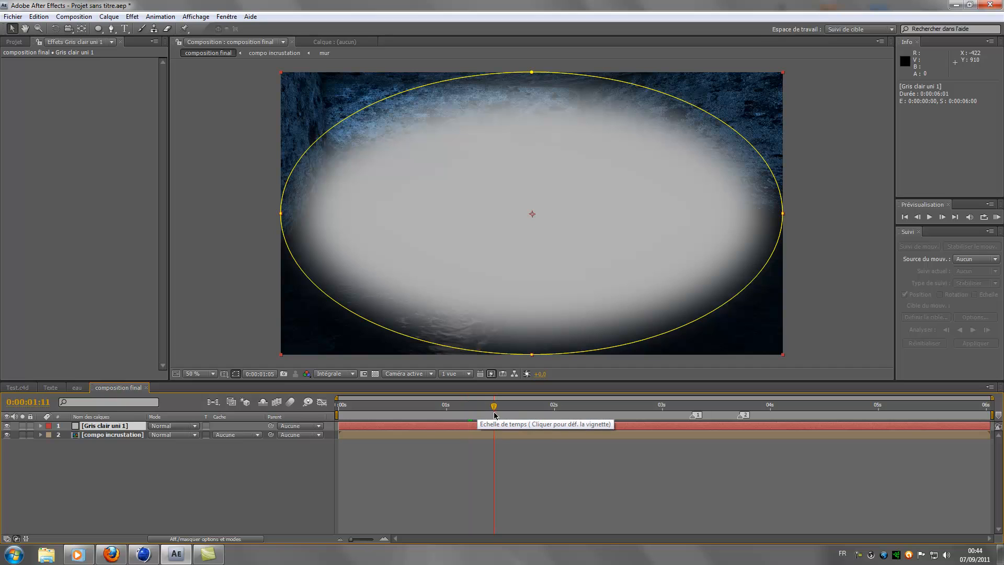
{"action": "left_click", "coordinate": [515, 410]}
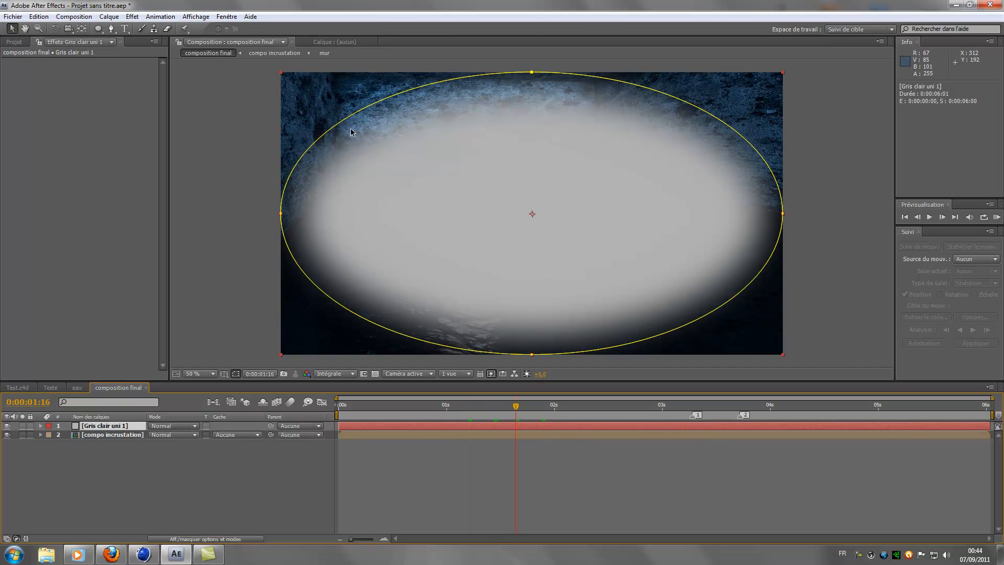
- Move composition final to 0:00:02:02, choose the Suivi de cible workspace, and create a stabilisation track on the compo incrustation layer
{"action": "left_click", "coordinate": [551, 406]}
{"action": "left_click", "coordinate": [563, 406]}
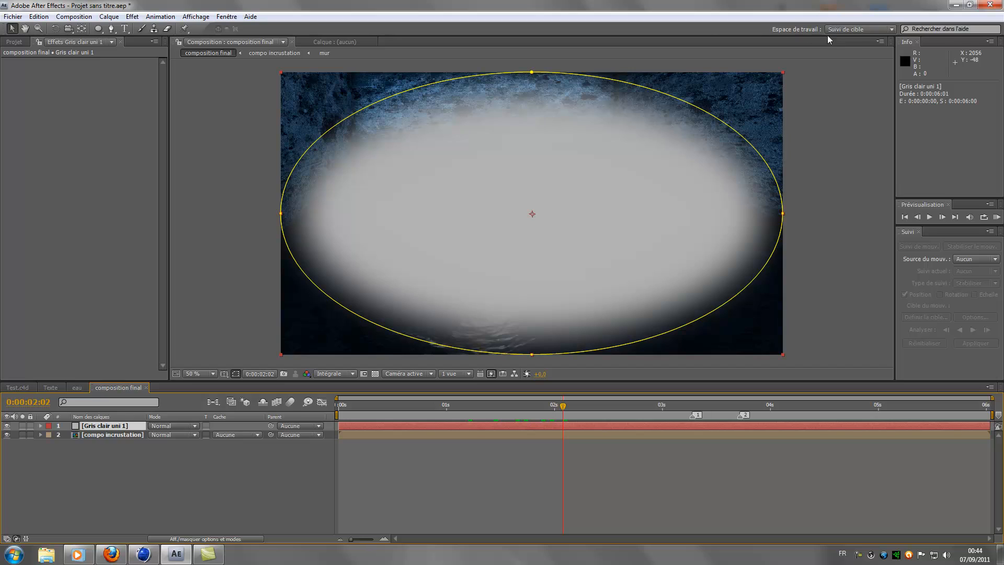
{"action": "left_click", "coordinate": [847, 29]}
{"action": "left_click", "coordinate": [848, 111]}
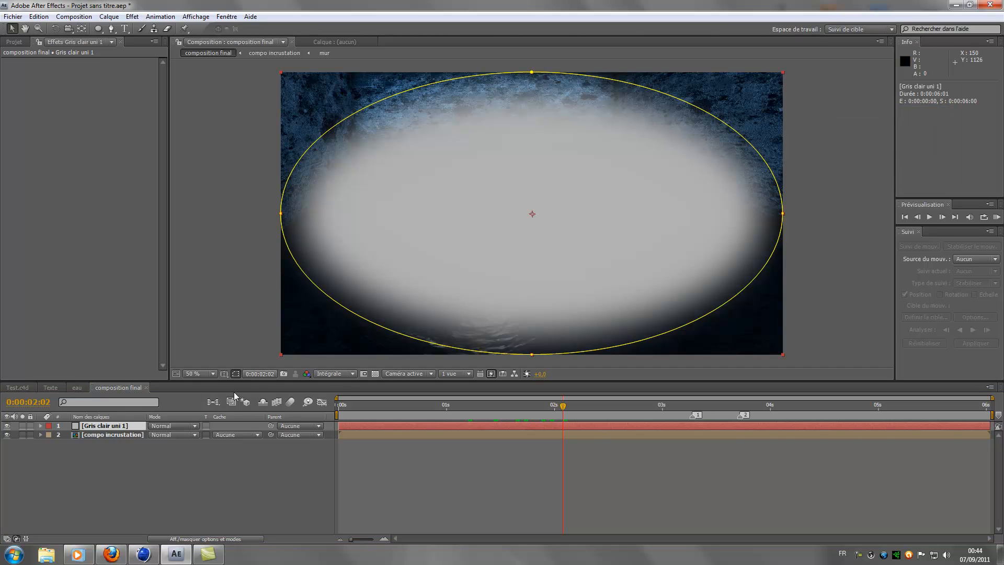
{"action": "left_click", "coordinate": [112, 435]}
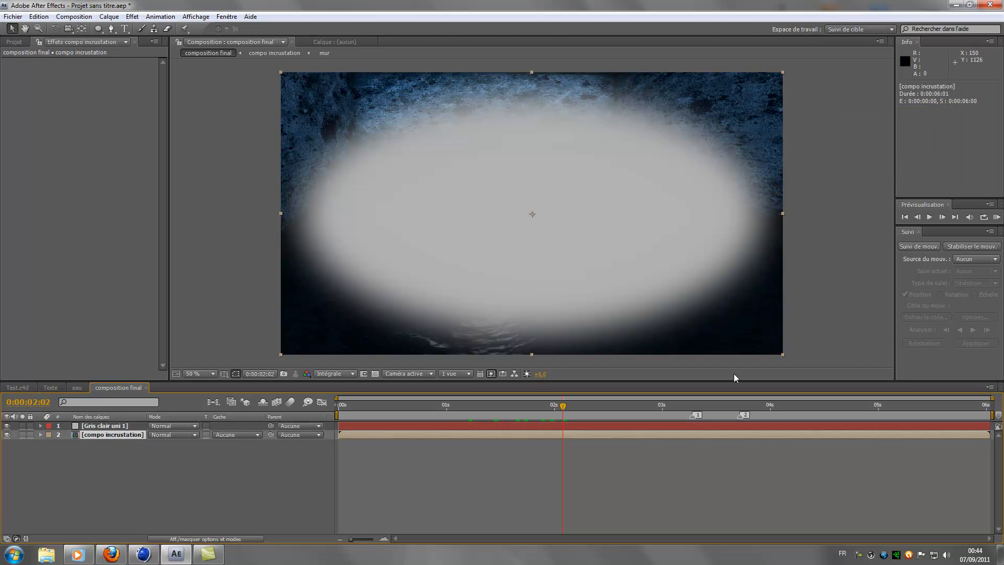
{"action": "left_click", "coordinate": [959, 247]}
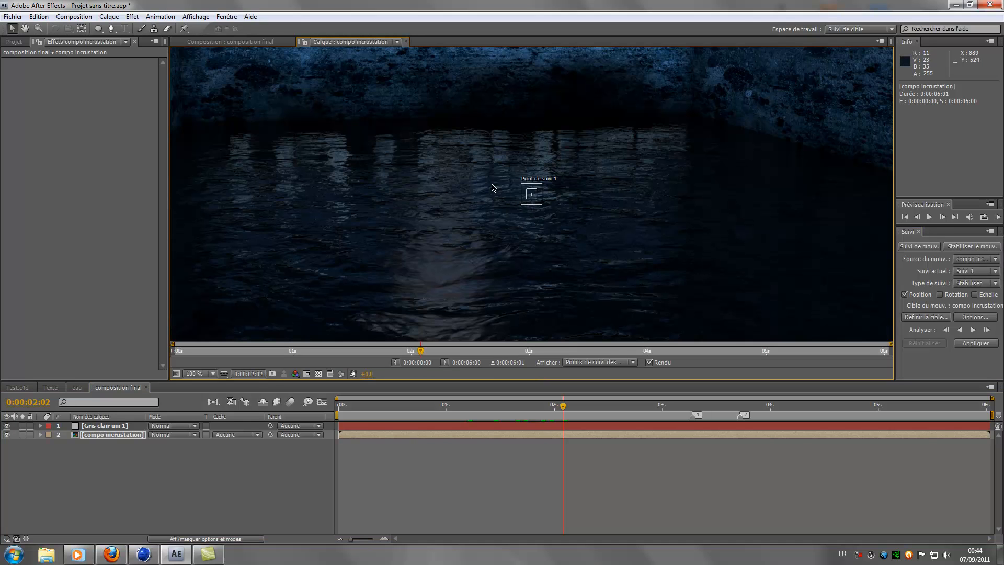
{"action": "scroll", "coordinate": [480, 135], "scroll_direction": "down", "scroll_amount": 2}
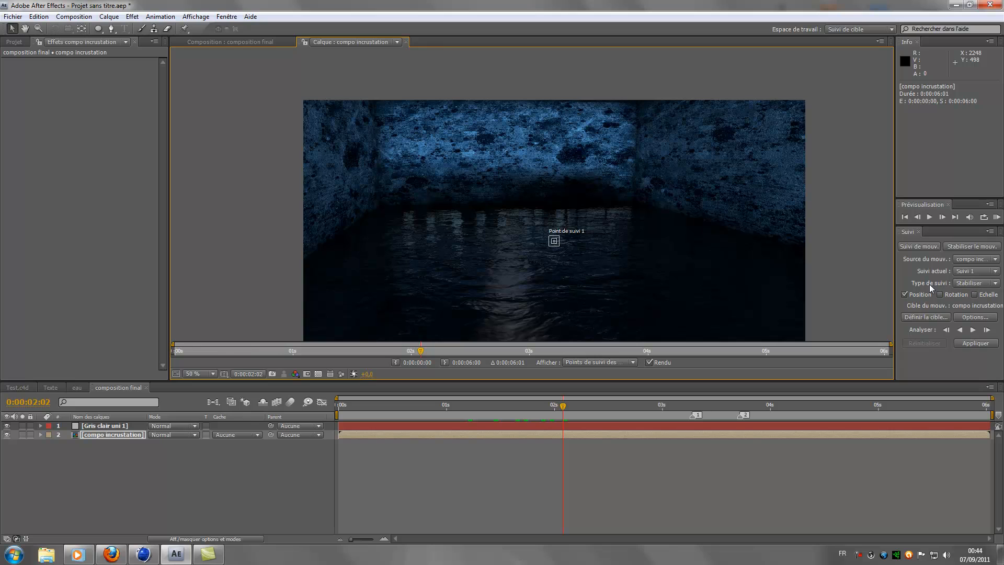
- Set the track type to Perspective des quatre coins and check its motion target from the timeline's start, leaving the target as is
{"action": "left_click", "coordinate": [961, 283]}
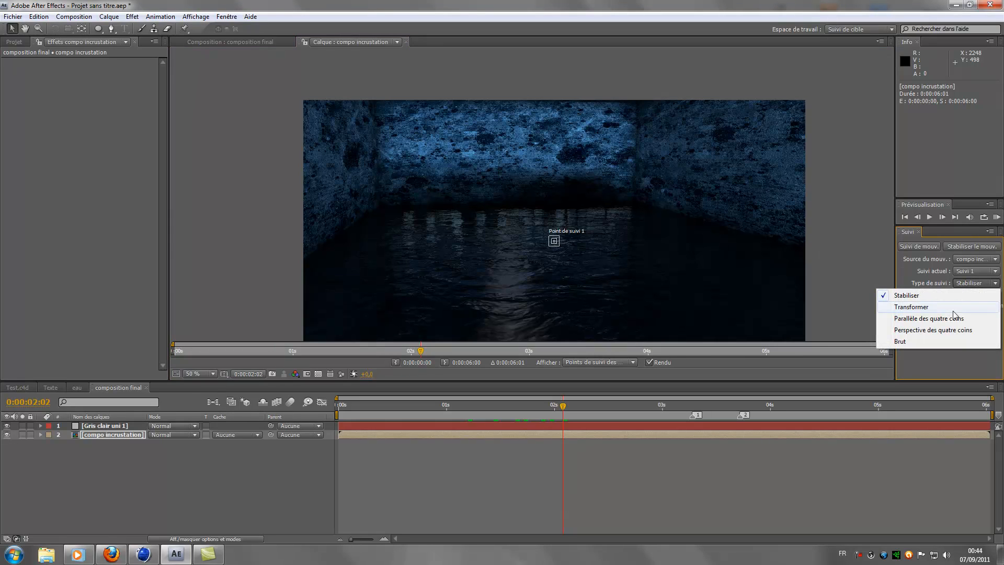
{"action": "left_click", "coordinate": [939, 331]}
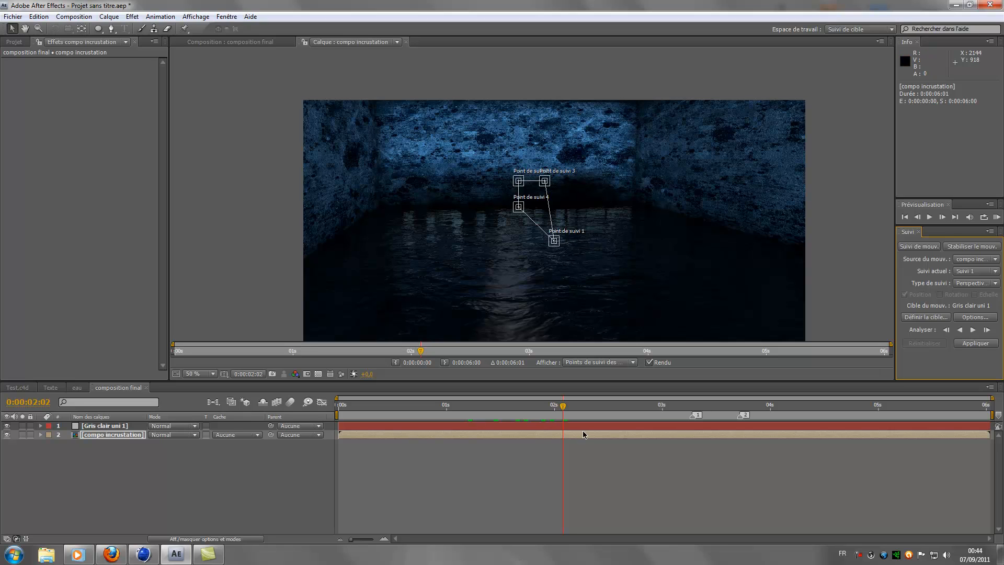
{"action": "left_click_drag", "start_coordinate": [560, 407], "coordinate": [329, 408]}
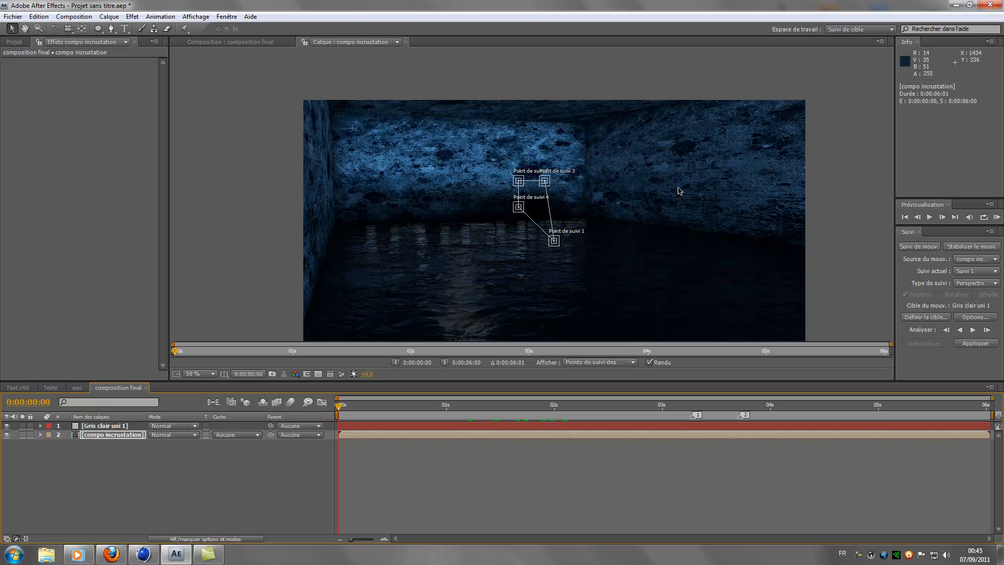
{"action": "left_click", "coordinate": [916, 320]}
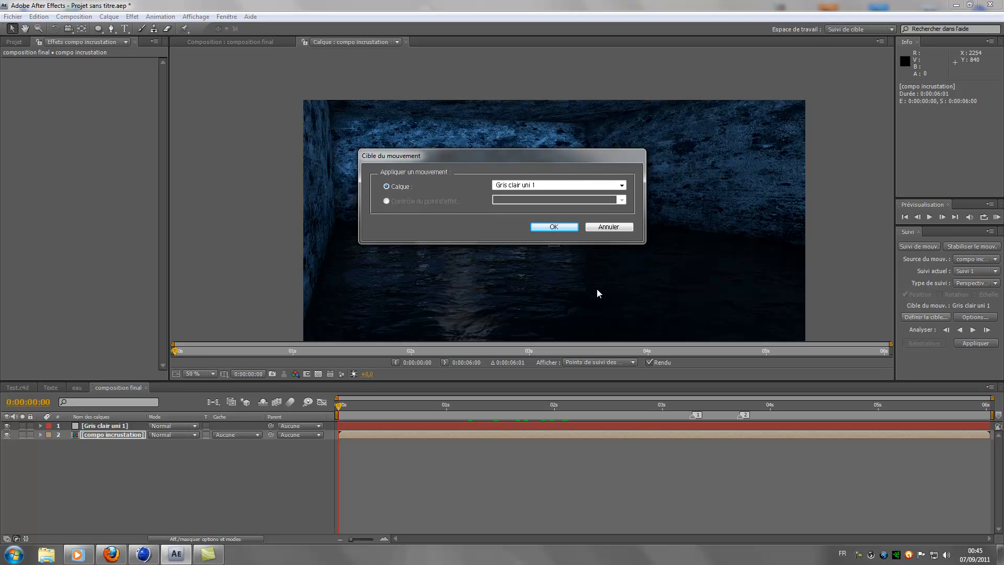
{"action": "left_click", "coordinate": [616, 229]}
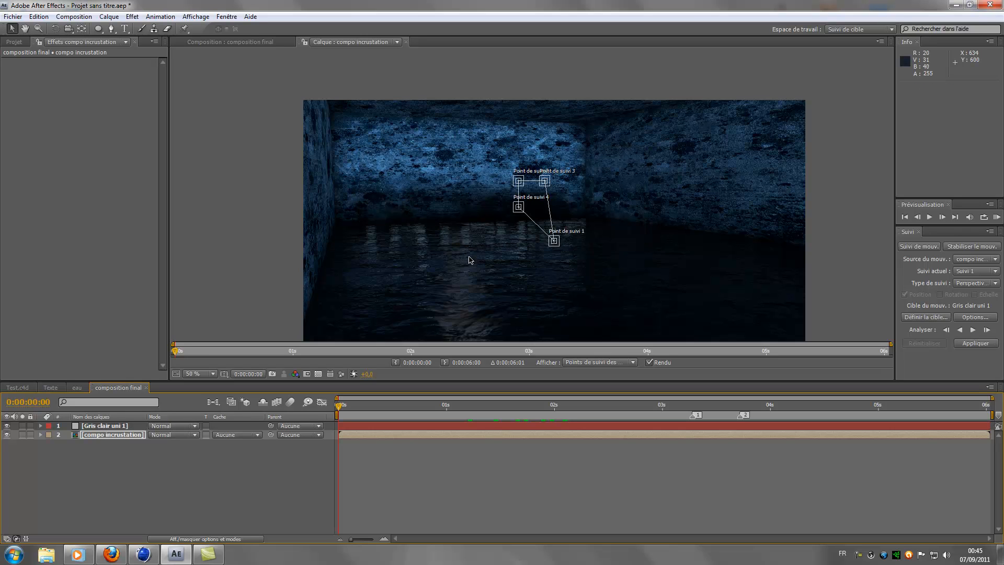
- Select the grey solid, view the reference video 1.Movie_X264_2D in the media player, close it and return to After Effects
{"action": "left_click", "coordinate": [111, 426]}
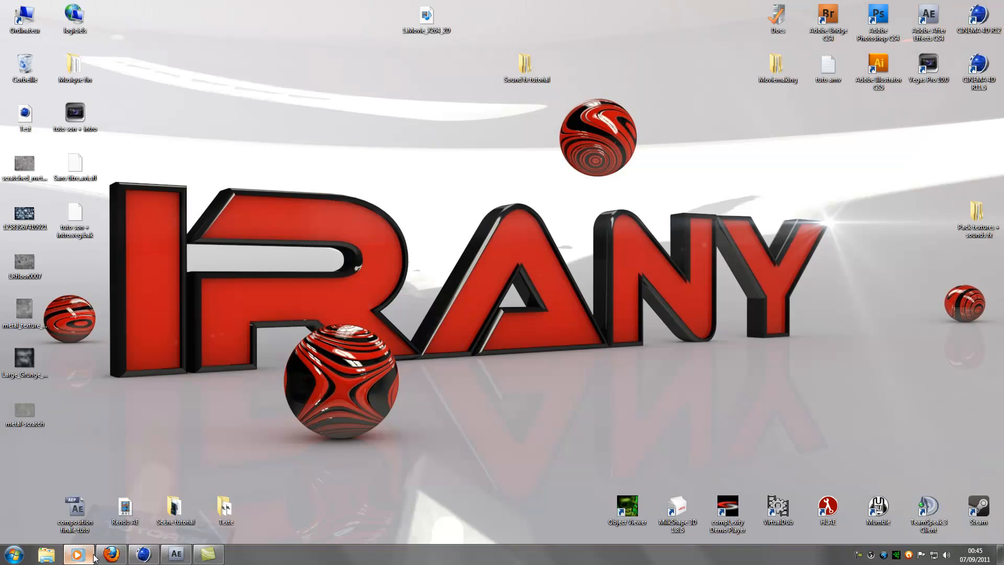
{"action": "left_click", "coordinate": [94, 556]}
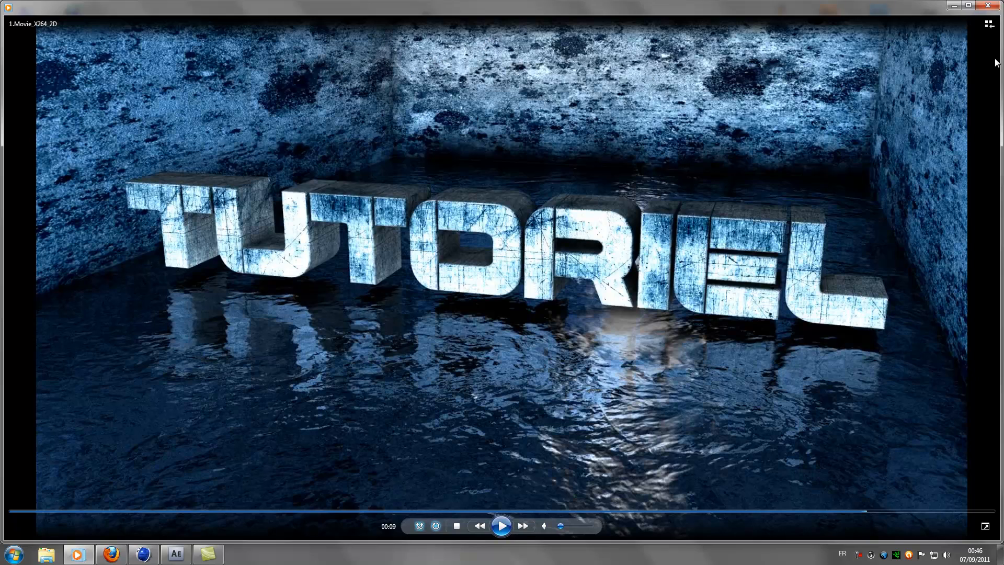
{"action": "left_click", "coordinate": [988, 5]}
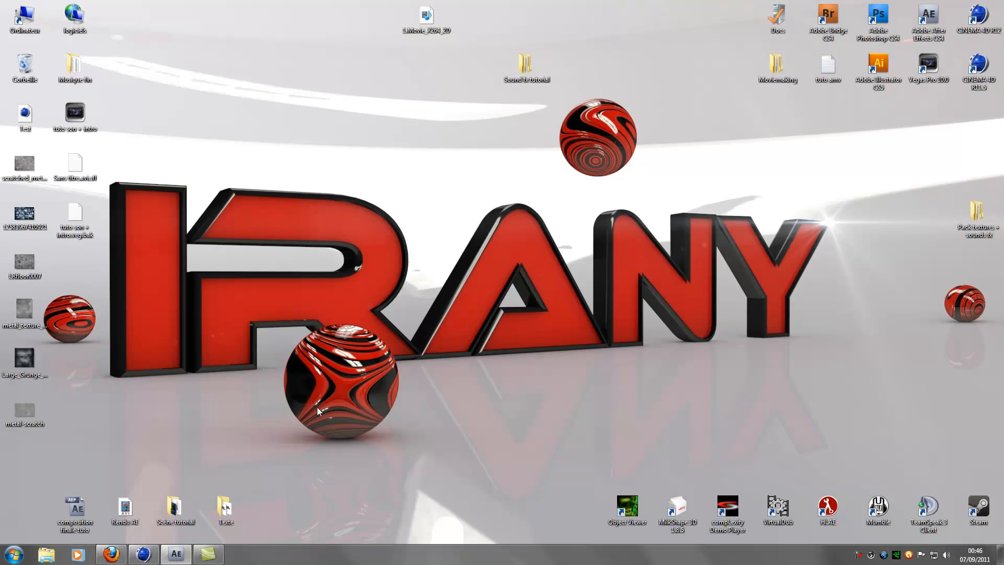
{"action": "left_click", "coordinate": [176, 554]}
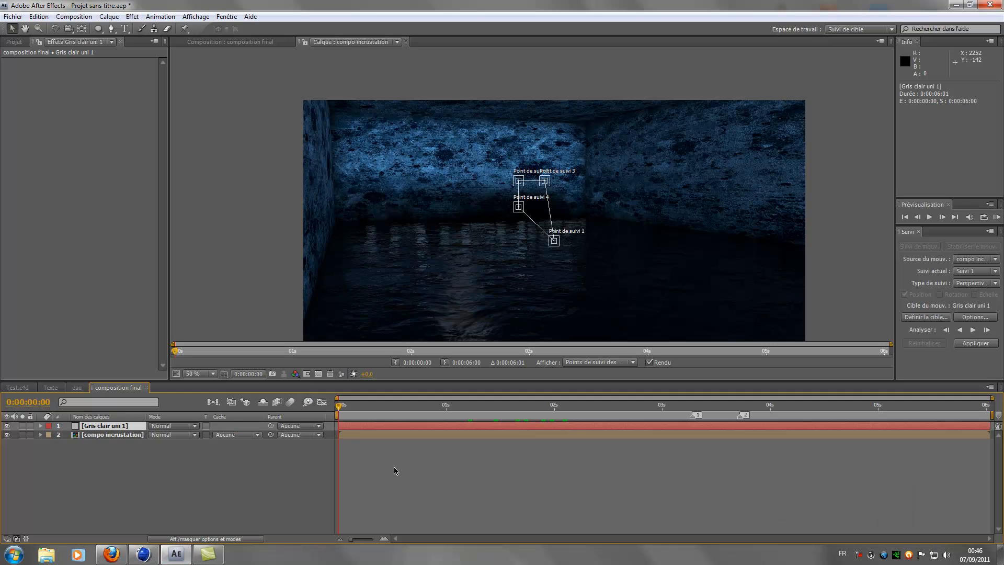
- Examine the shot's camera motion on the compo incrustation layer and in the Test.c4d composition, stopping Test.c4d at 0:00:02:19
{"action": "left_click", "coordinate": [400, 406]}
{"action": "left_click", "coordinate": [378, 405]}
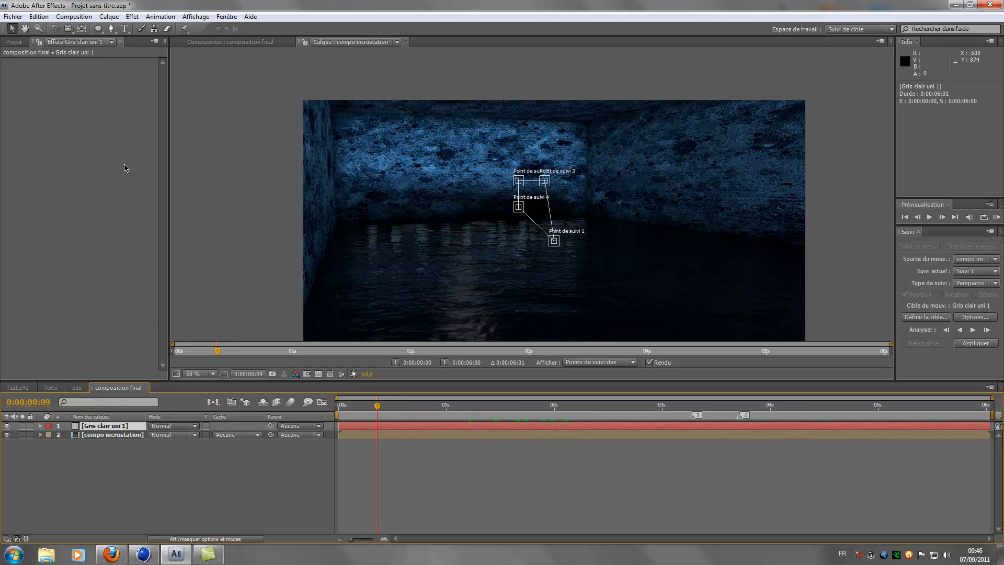
{"action": "left_click", "coordinate": [360, 405]}
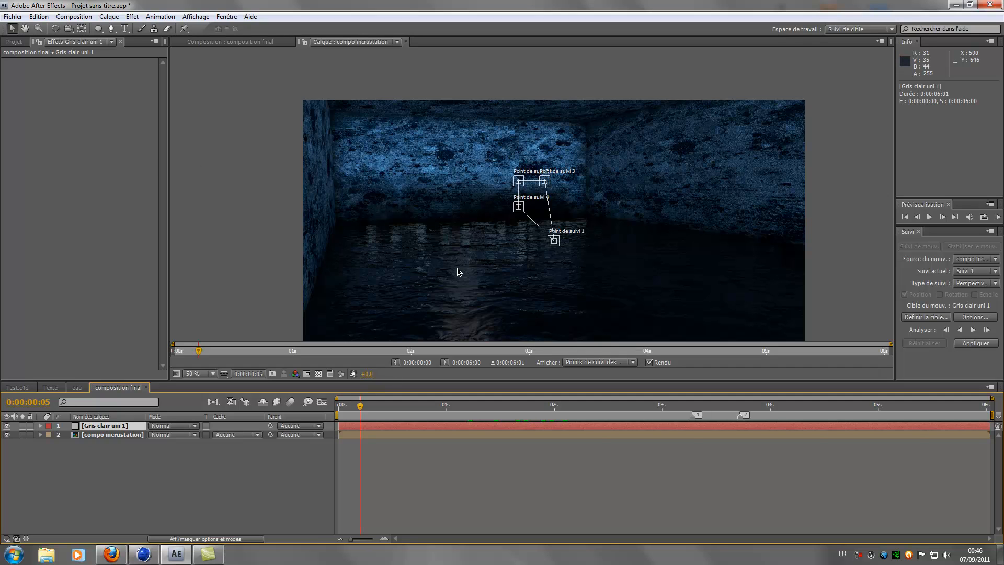
{"action": "left_click", "coordinate": [73, 390]}
{"action": "left_click", "coordinate": [53, 388]}
{"action": "left_click", "coordinate": [30, 388]}
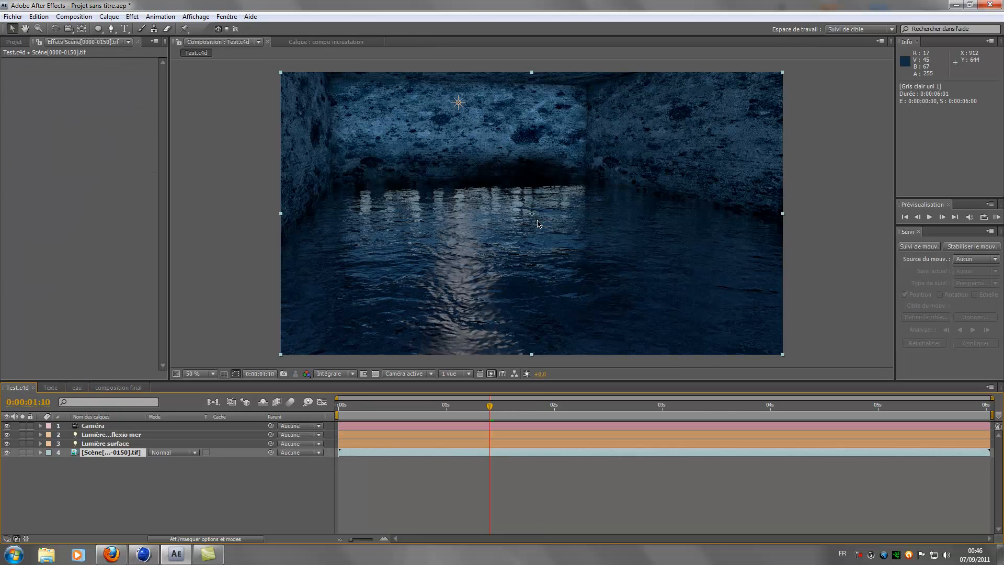
{"action": "left_click_drag", "start_coordinate": [456, 406], "coordinate": [650, 406]}
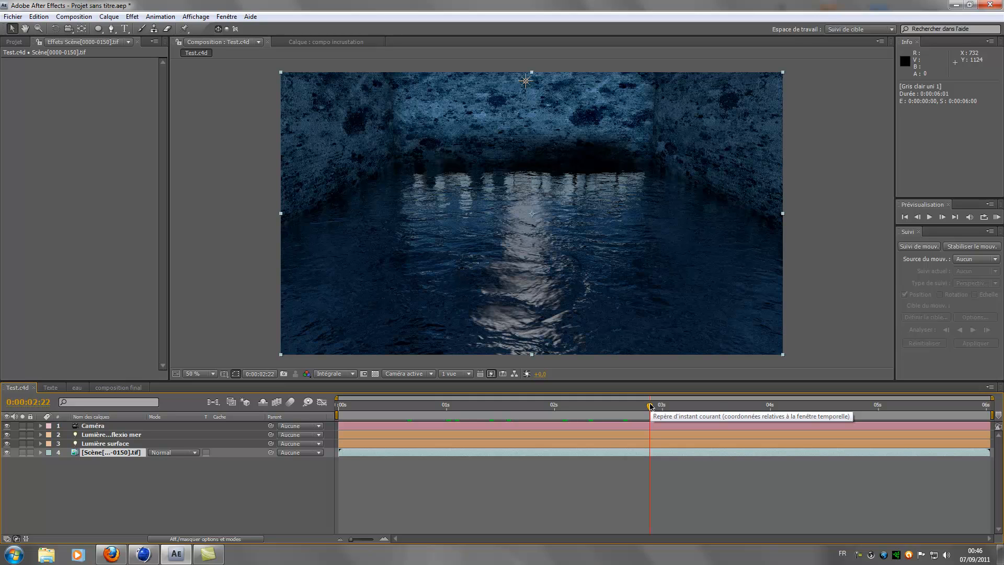
{"action": "mouse_move", "coordinate": [648, 407]}
{"action": "left_mouse_down"}
{"action": "mouse_move", "coordinate": [754, 406]}
{"action": "mouse_move", "coordinate": [646, 406]}
{"action": "left_mouse_up"}
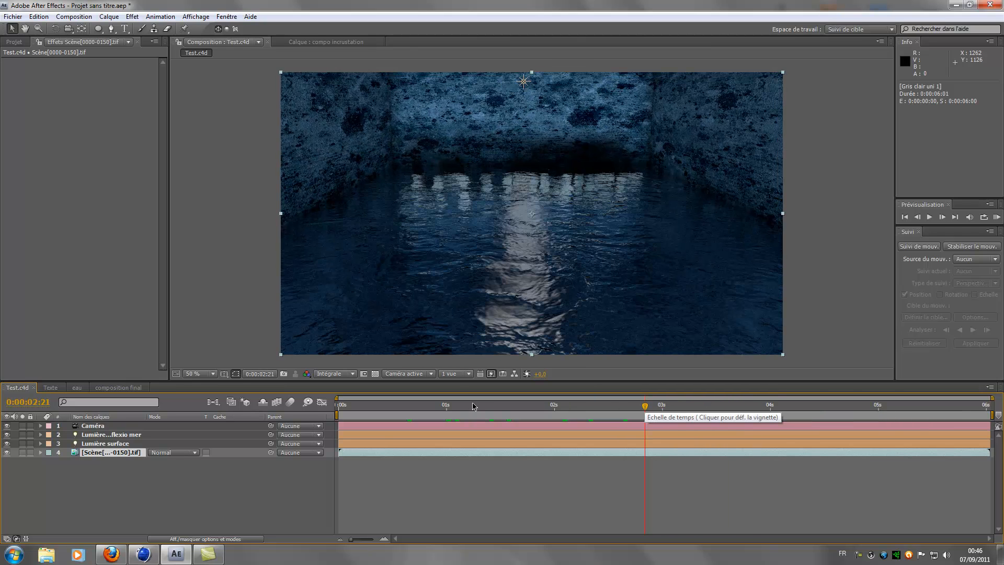
{"action": "left_click_drag", "start_coordinate": [427, 404], "coordinate": [581, 407]}
{"action": "left_click", "coordinate": [606, 408]}
{"action": "left_click", "coordinate": [637, 406]}
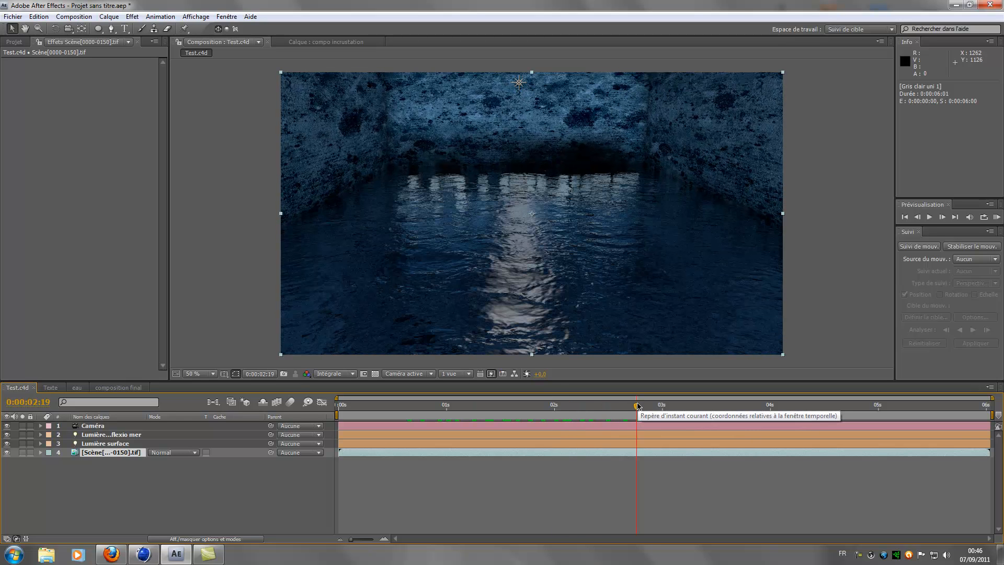